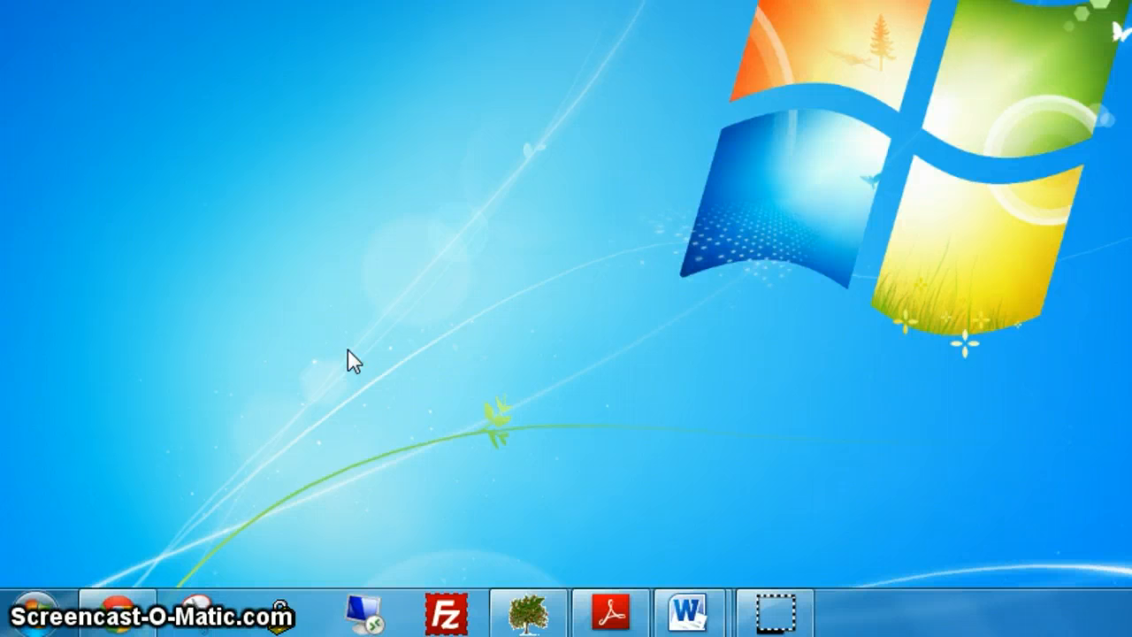
Find Movie Maker among all installed programs and launch it.
{"action": "left_click", "coordinate": [35, 619]}
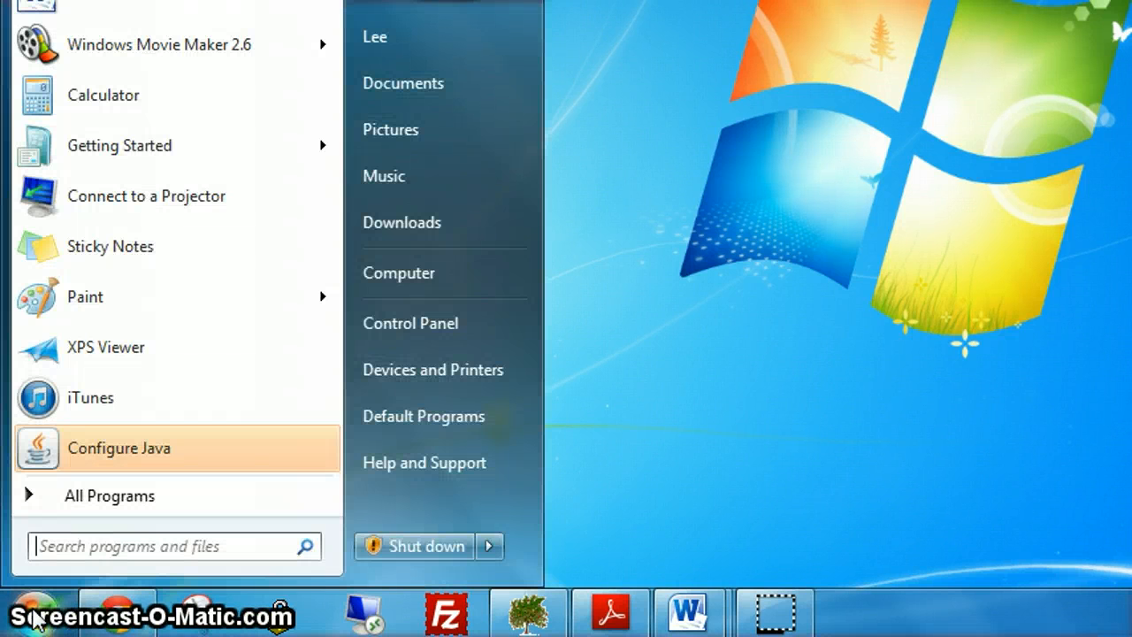
{"action": "mouse_move", "coordinate": [144, 64]}
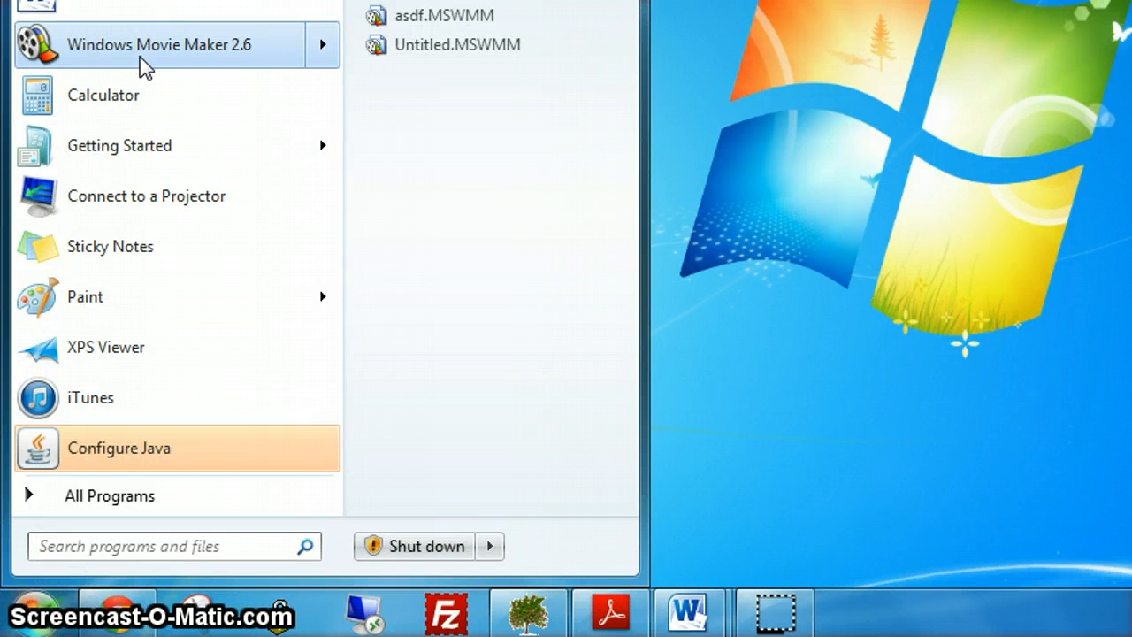
{"action": "left_click", "coordinate": [104, 496]}
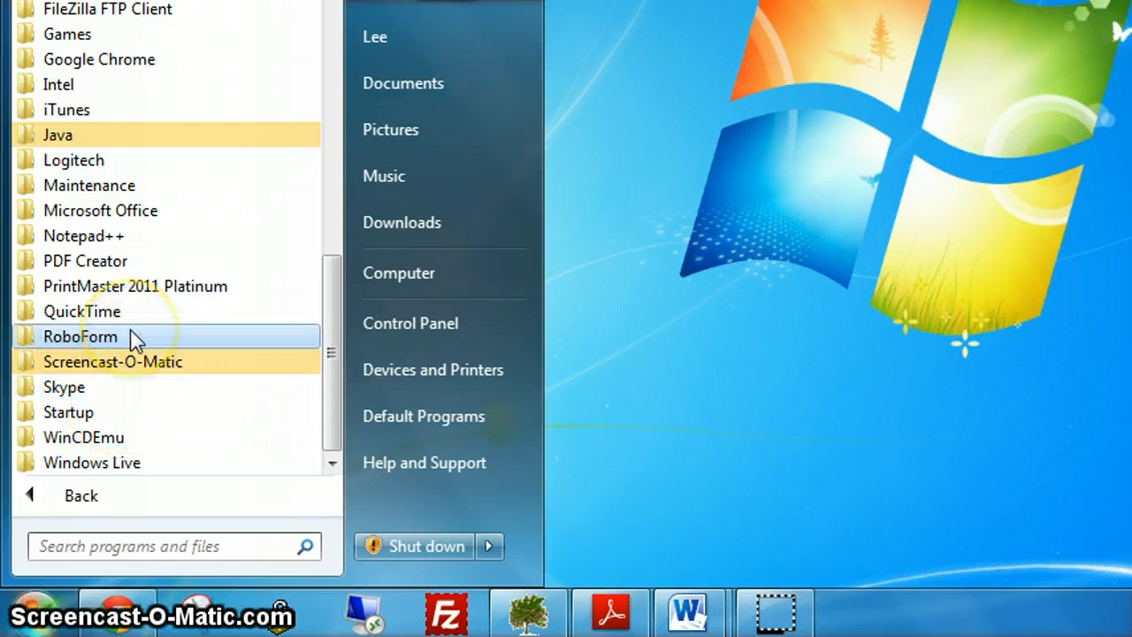
{"action": "scroll", "coordinate": [177, 265], "scroll_direction": "up", "scroll_amount": 7}
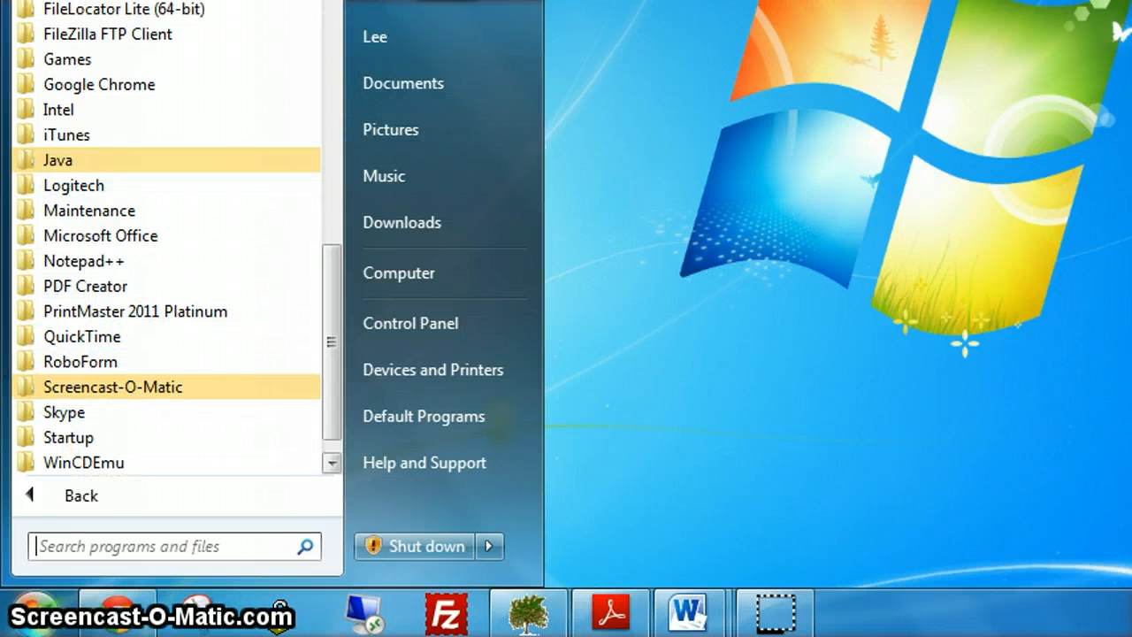
{"action": "scroll", "coordinate": [177, 239], "scroll_direction": "up", "scroll_amount": 3}
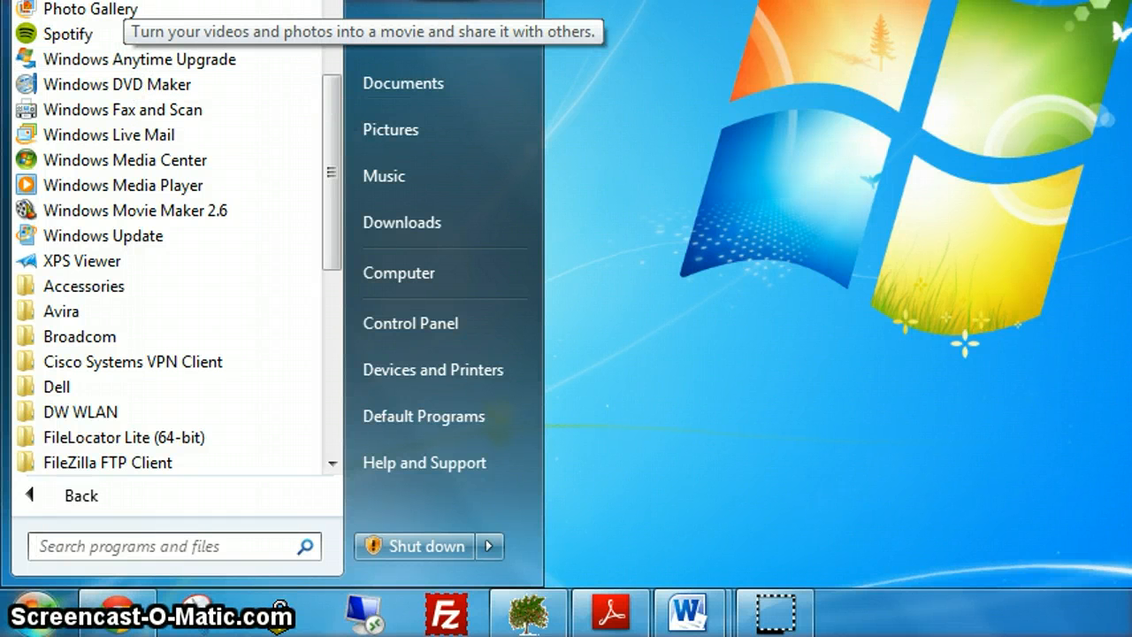
{"action": "scroll", "coordinate": [115, 128], "scroll_direction": "up", "scroll_amount": 2}
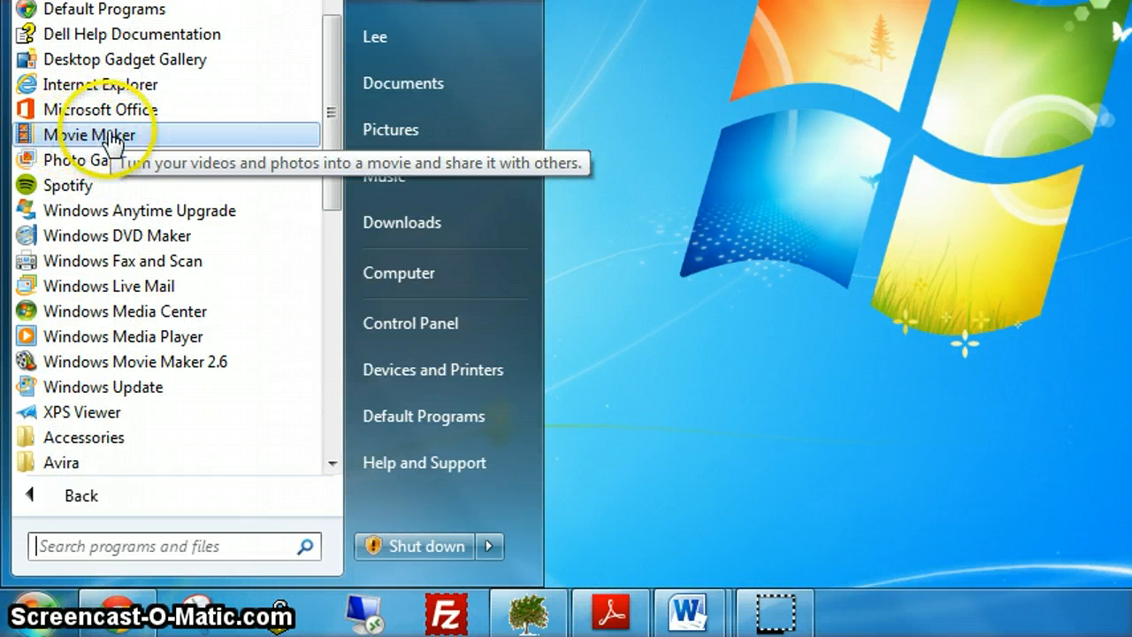
{"action": "left_click", "coordinate": [134, 137]}
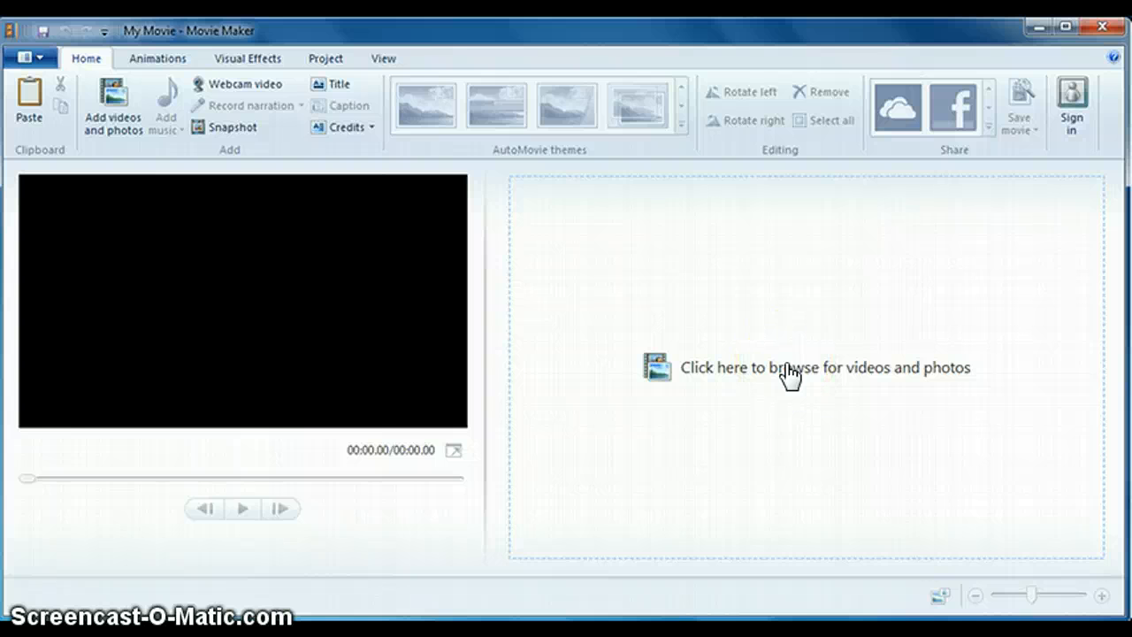
Browse to the moviemaker2Koalas folder in My Pictures and add mycar.JPG as the movie's first photo.
{"action": "left_click", "coordinate": [722, 379]}
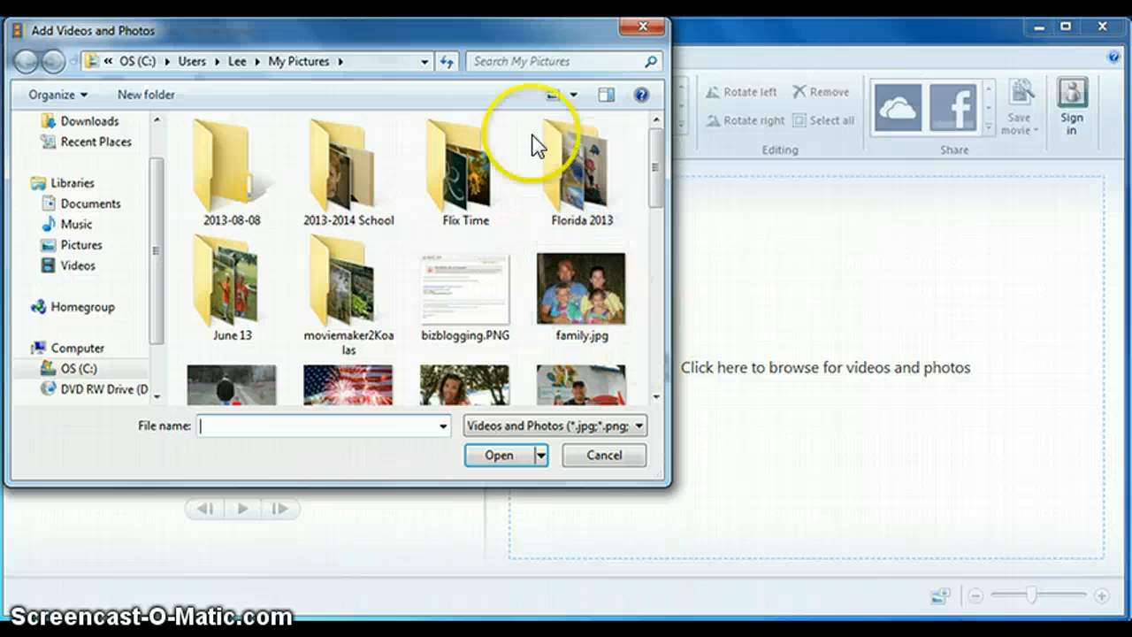
{"action": "left_click_drag", "start_coordinate": [490, 35], "coordinate": [495, 59]}
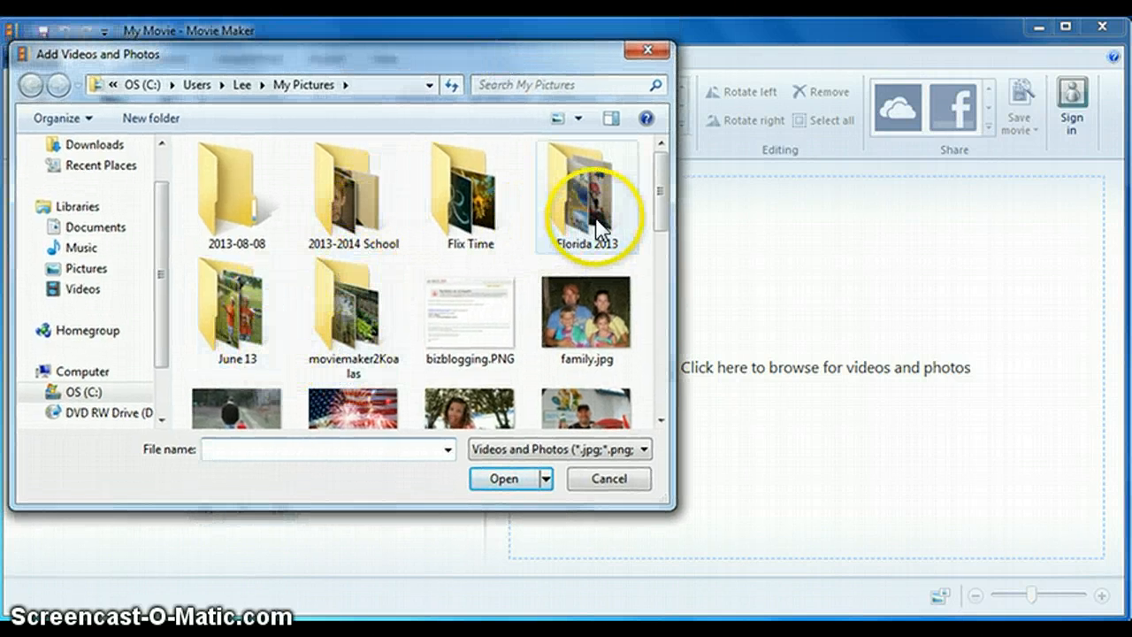
{"action": "double_click", "coordinate": [351, 299]}
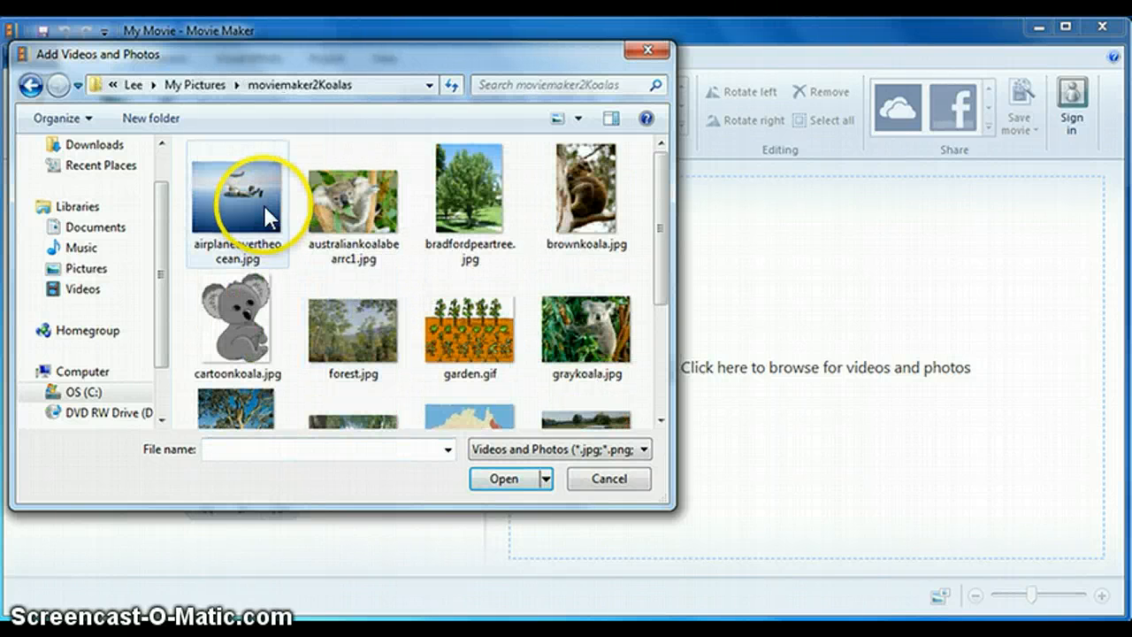
{"action": "left_click", "coordinate": [660, 415]}
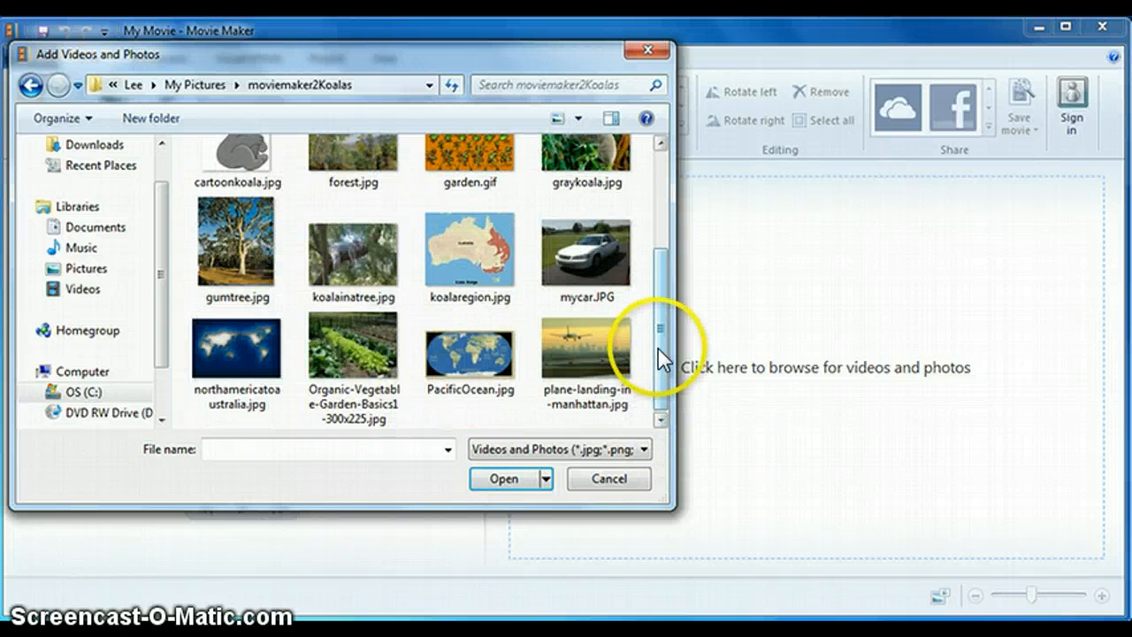
{"action": "left_click_drag", "start_coordinate": [658, 348], "coordinate": [669, 259]}
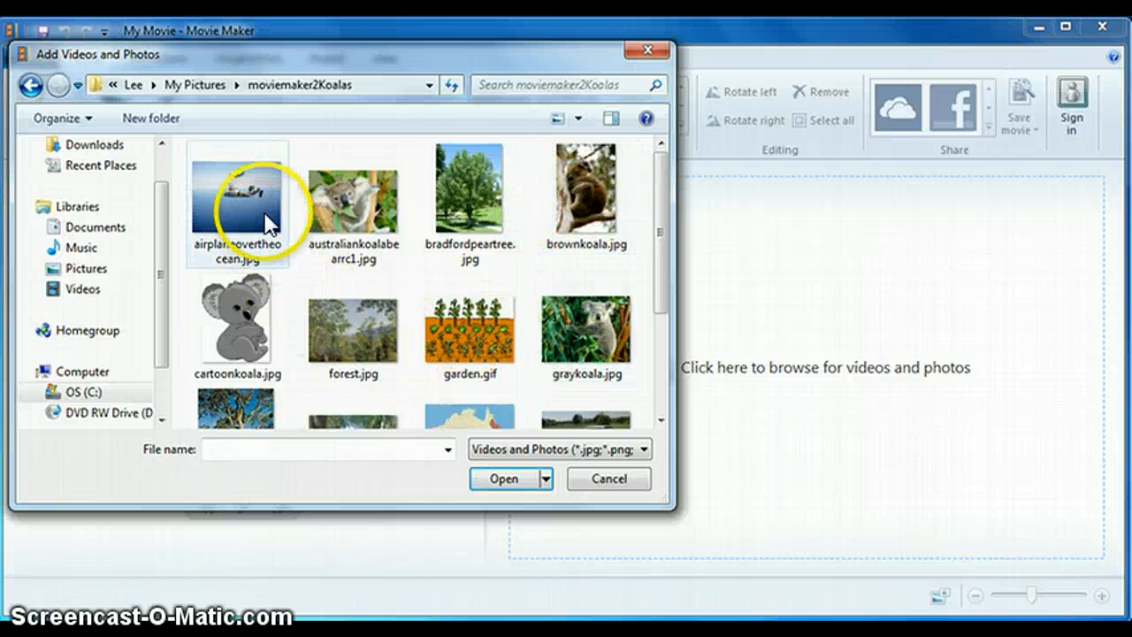
{"action": "left_click", "coordinate": [660, 420]}
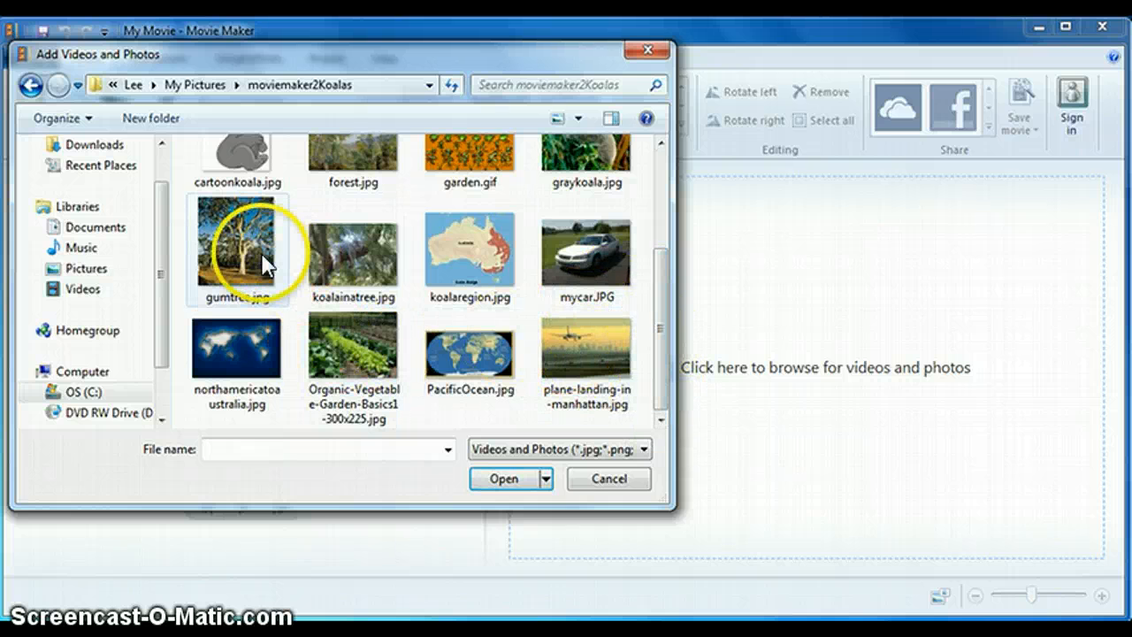
{"action": "left_click", "coordinate": [583, 261]}
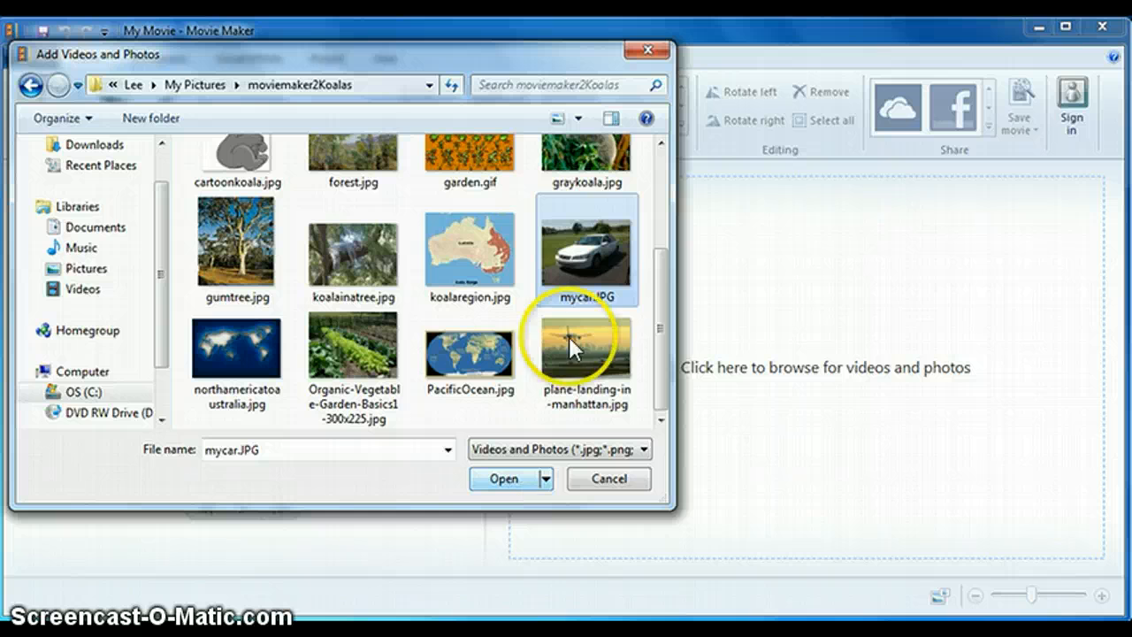
{"action": "left_click", "coordinate": [483, 471]}
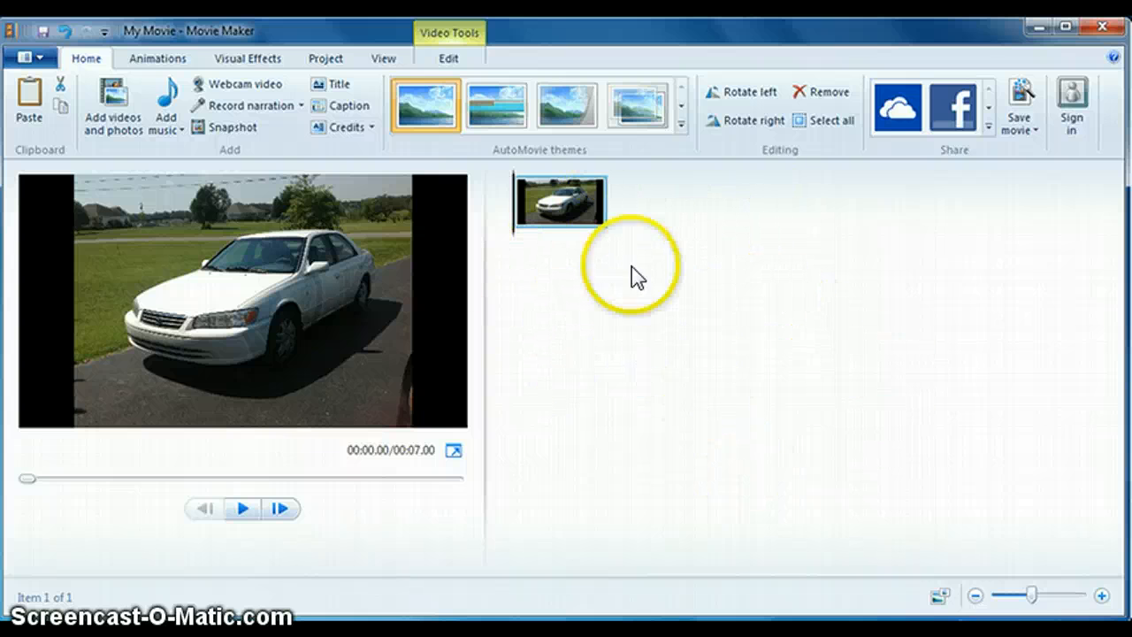
Add airplaneovertheocean.jpg and australiankoalabearrc1.jpg to the movie, one after the other, following the car photo.
{"action": "left_click", "coordinate": [117, 127]}
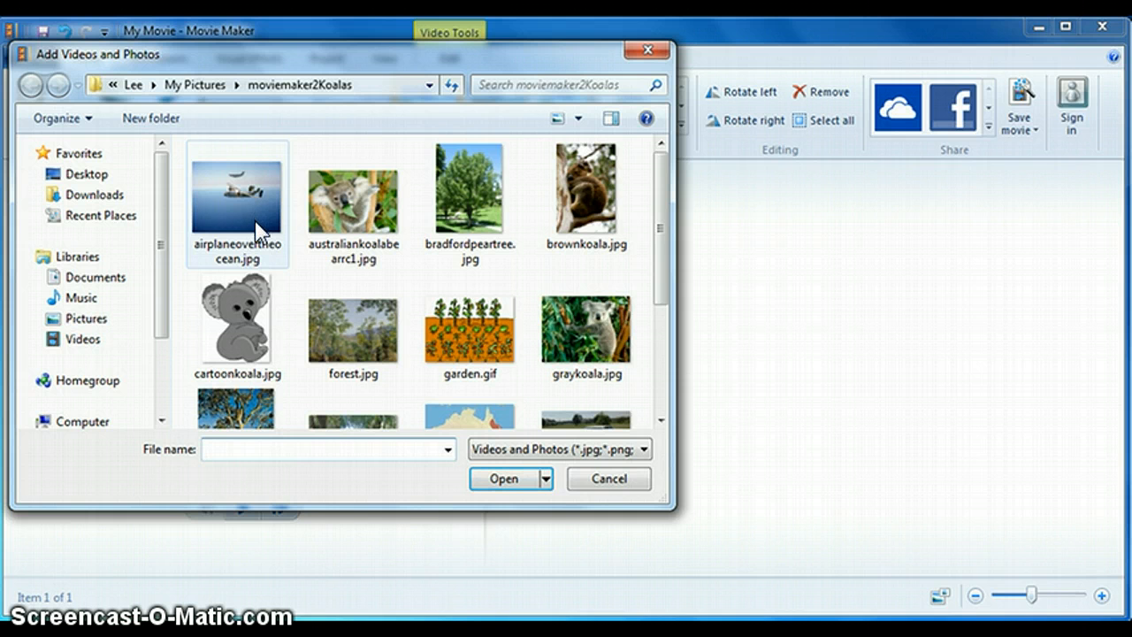
{"action": "left_click", "coordinate": [268, 235]}
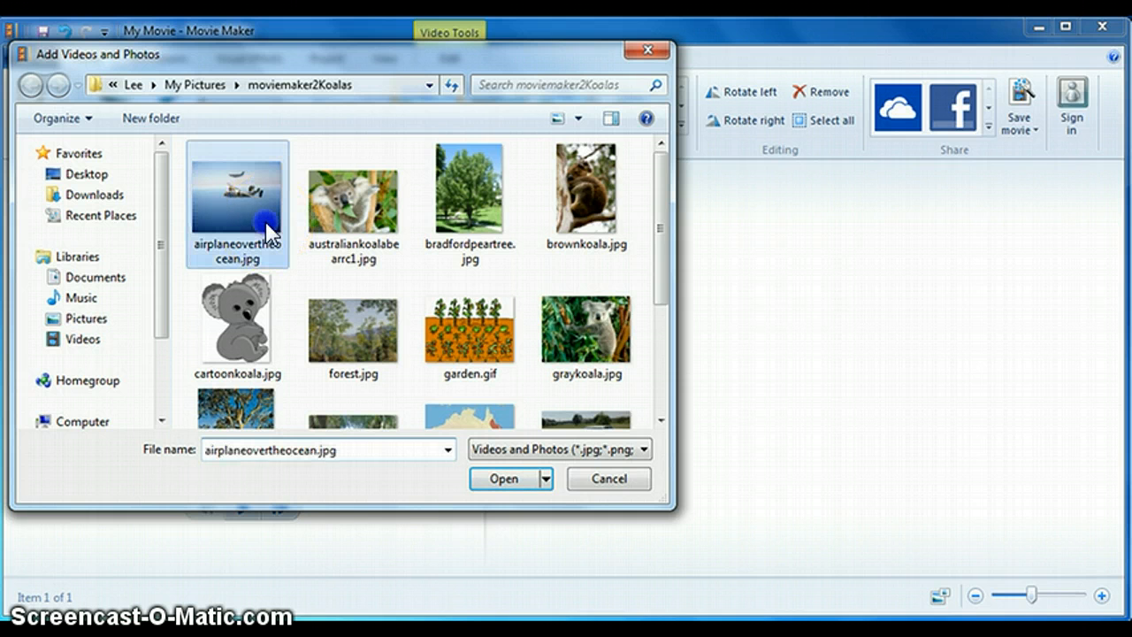
{"action": "left_click", "coordinate": [504, 478]}
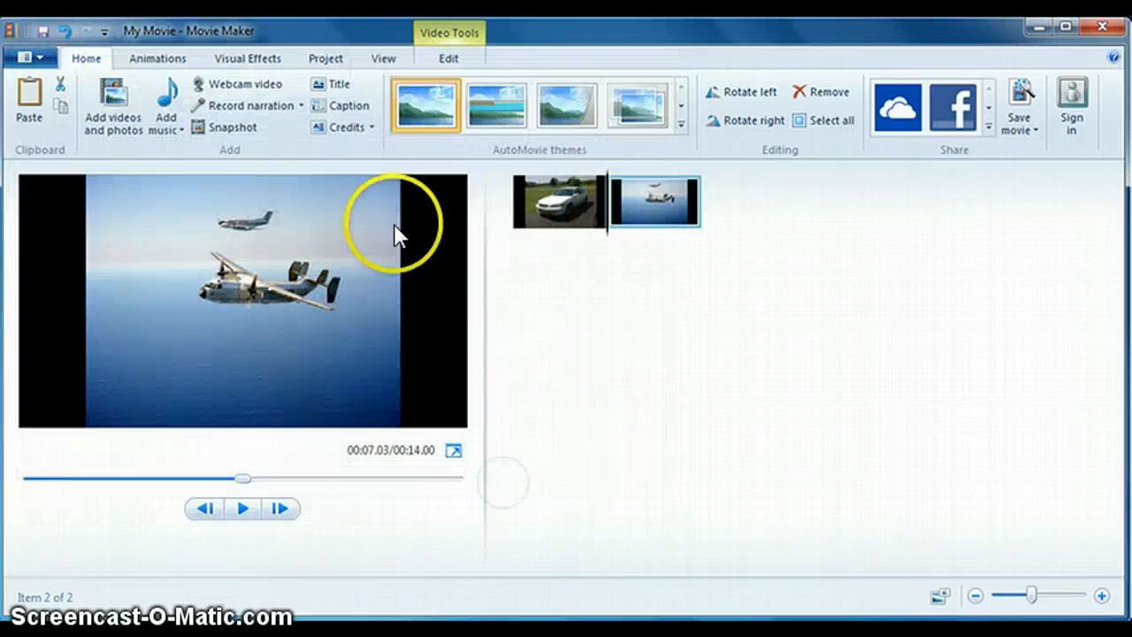
{"action": "left_click", "coordinate": [124, 111]}
{"action": "left_click", "coordinate": [354, 216]}
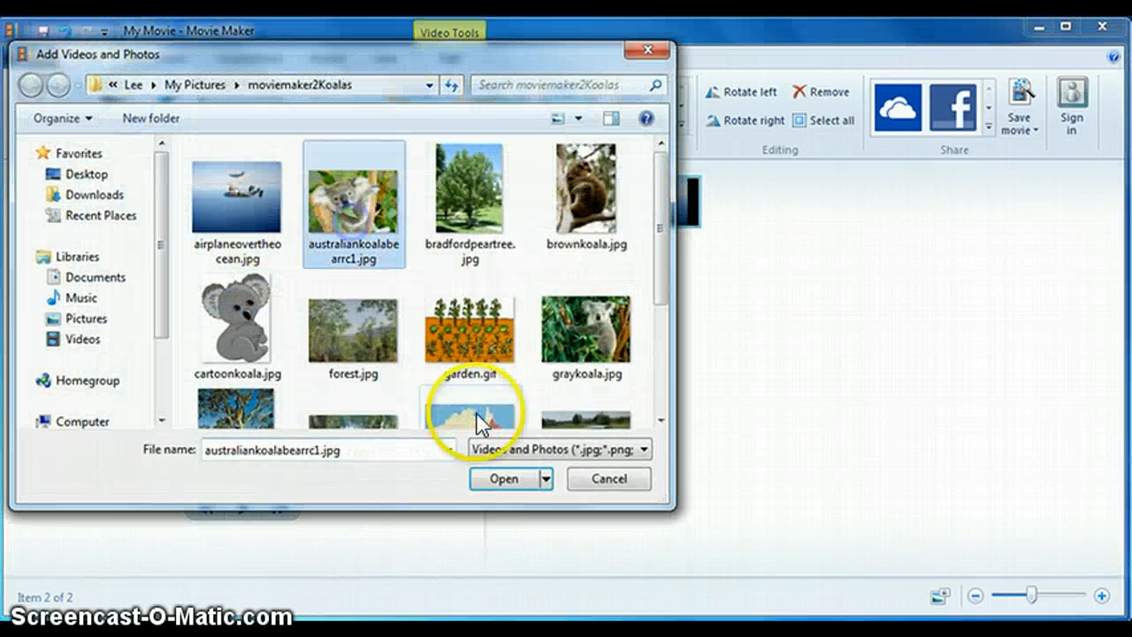
{"action": "left_click", "coordinate": [504, 474]}
Add bradfordpeartree.jpg and brownkoala.jpg to the end of the movie, in that order.
{"action": "left_click", "coordinate": [113, 123]}
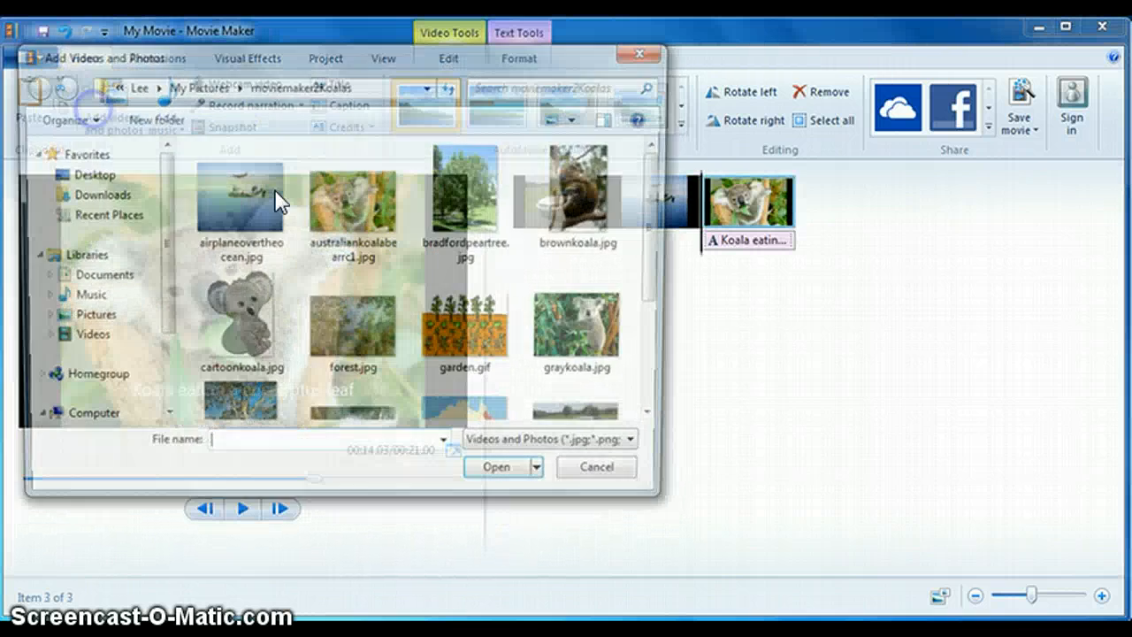
{"action": "left_click", "coordinate": [505, 208]}
{"action": "left_click", "coordinate": [525, 477]}
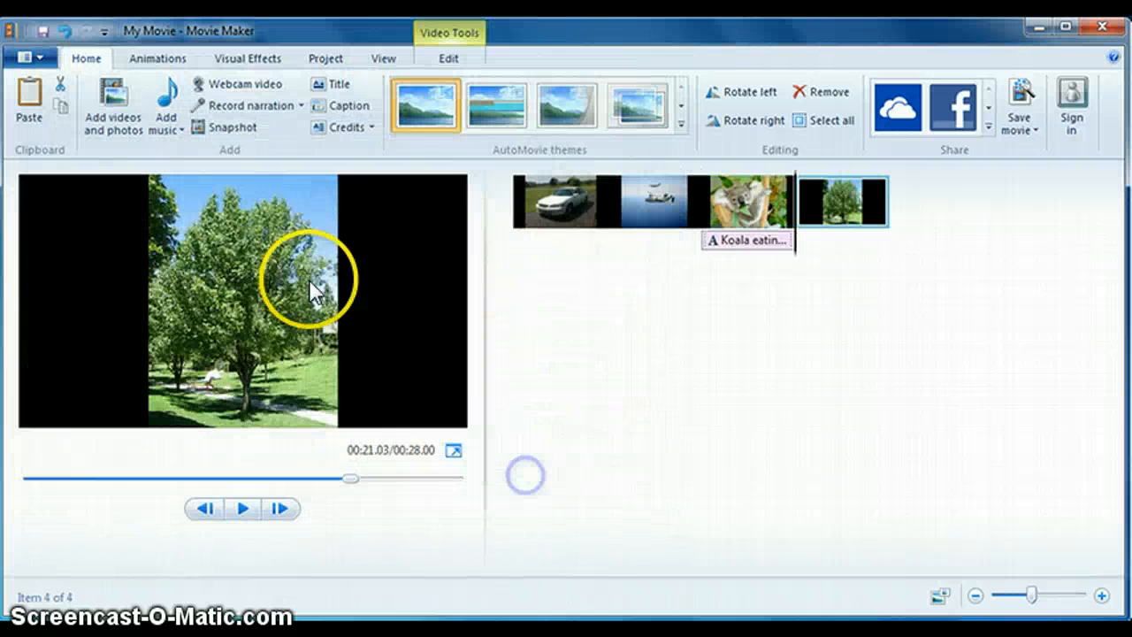
{"action": "left_click", "coordinate": [111, 115]}
{"action": "left_click", "coordinate": [573, 202]}
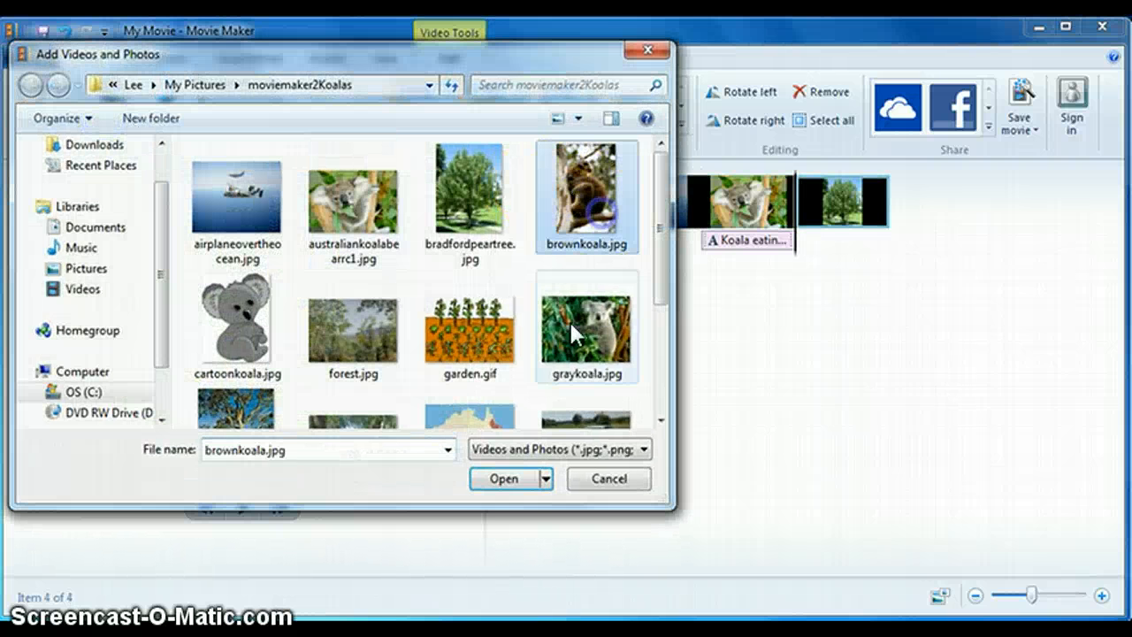
{"action": "left_click", "coordinate": [509, 478]}
Add cartoonkoala.jpg and forest.jpg to the end of the movie, in that order.
{"action": "left_click", "coordinate": [101, 100]}
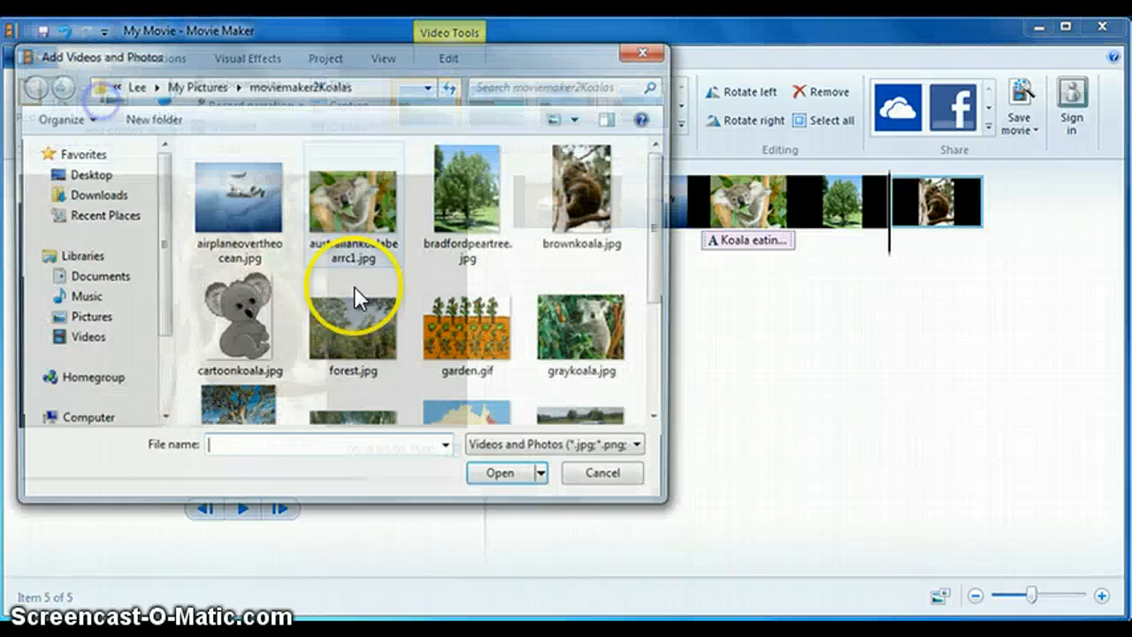
{"action": "left_click", "coordinate": [265, 329]}
{"action": "left_click", "coordinate": [507, 482]}
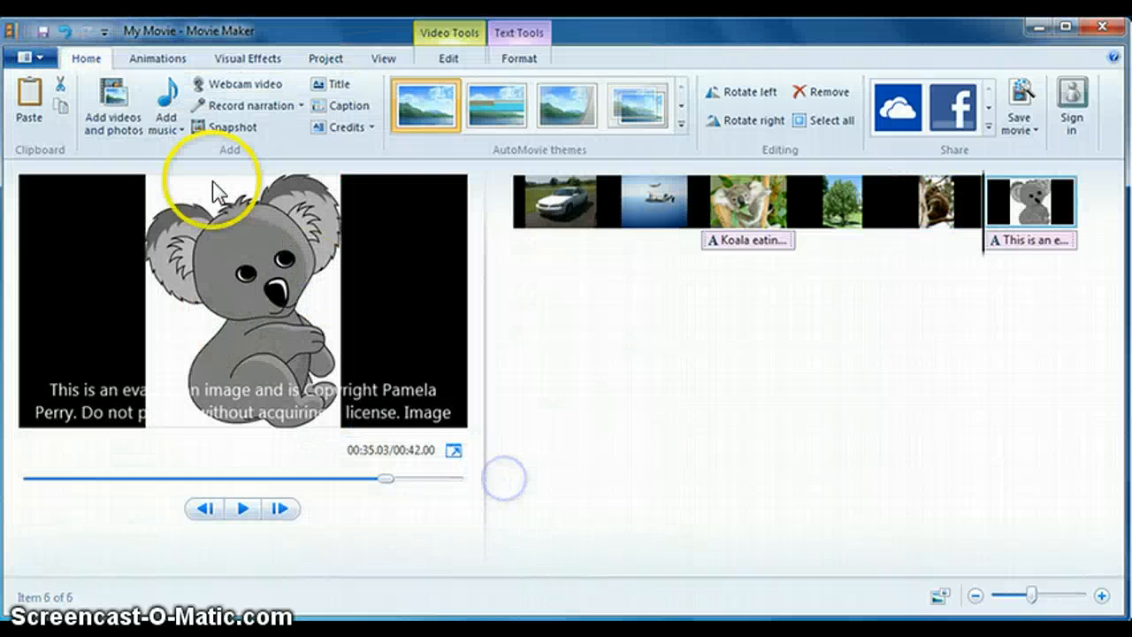
{"action": "left_click", "coordinate": [117, 114]}
{"action": "left_click", "coordinate": [361, 332]}
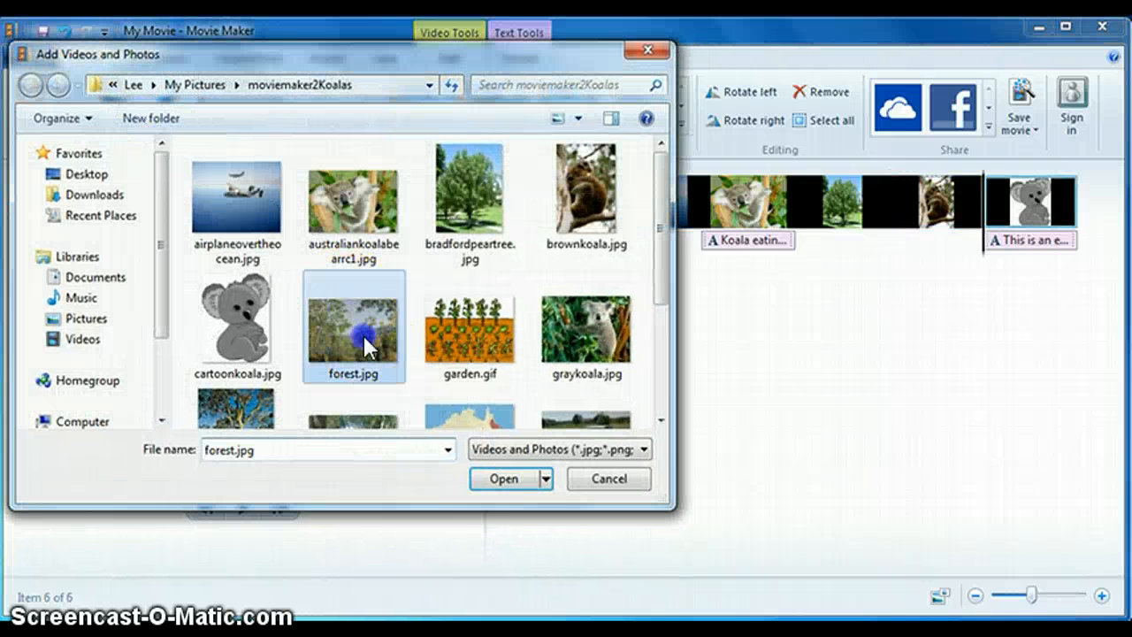
{"action": "left_click", "coordinate": [513, 479]}
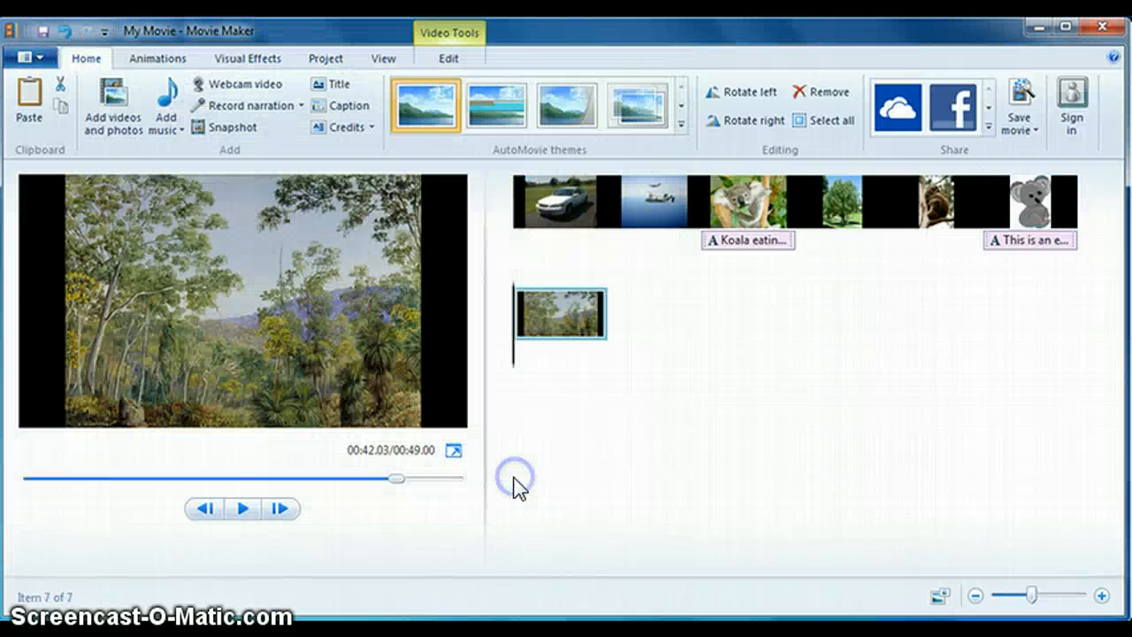
Add garden.gif and graykoala.jpg to the end of the movie, in that order.
{"action": "left_click", "coordinate": [108, 128]}
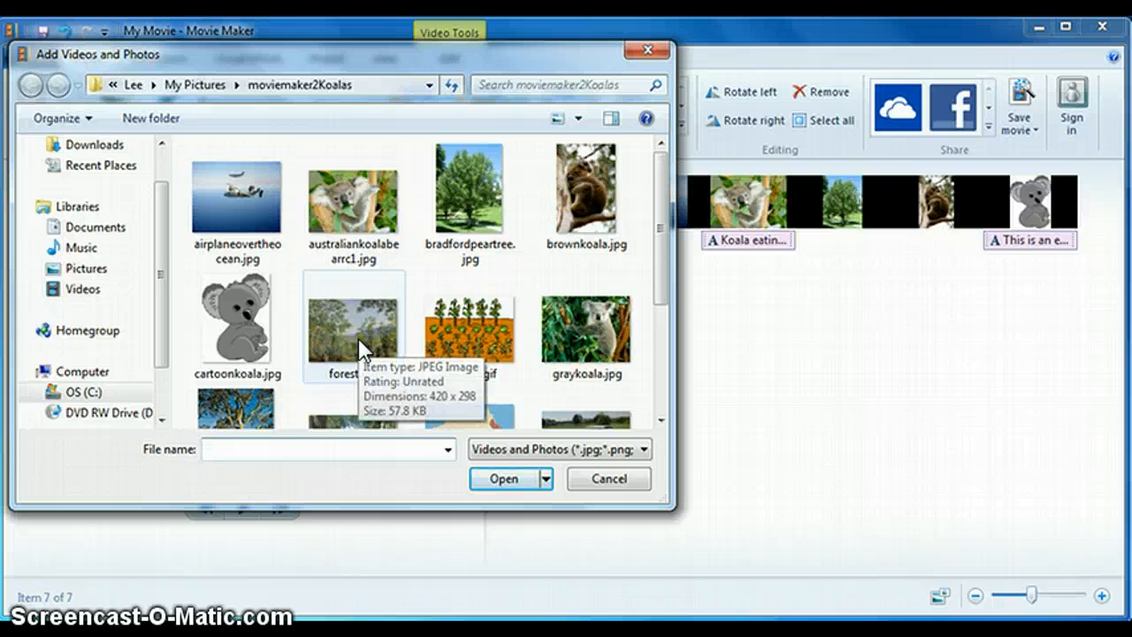
{"action": "left_click", "coordinate": [423, 336]}
{"action": "left_click", "coordinate": [502, 479]}
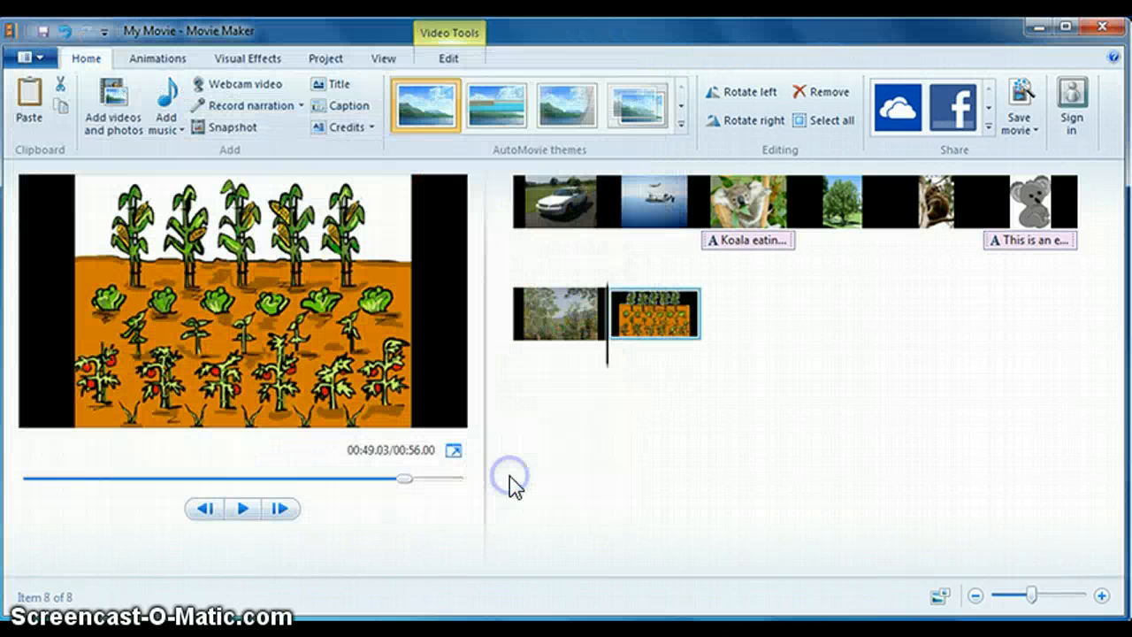
{"action": "left_click", "coordinate": [101, 101]}
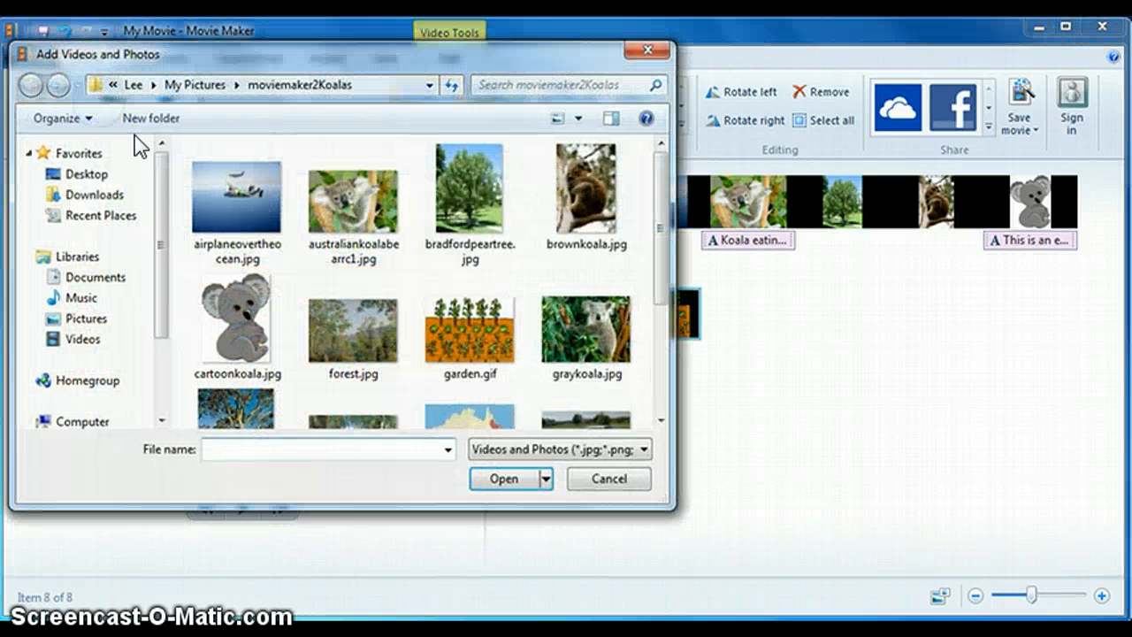
{"action": "left_click", "coordinate": [592, 306]}
{"action": "left_click", "coordinate": [499, 486]}
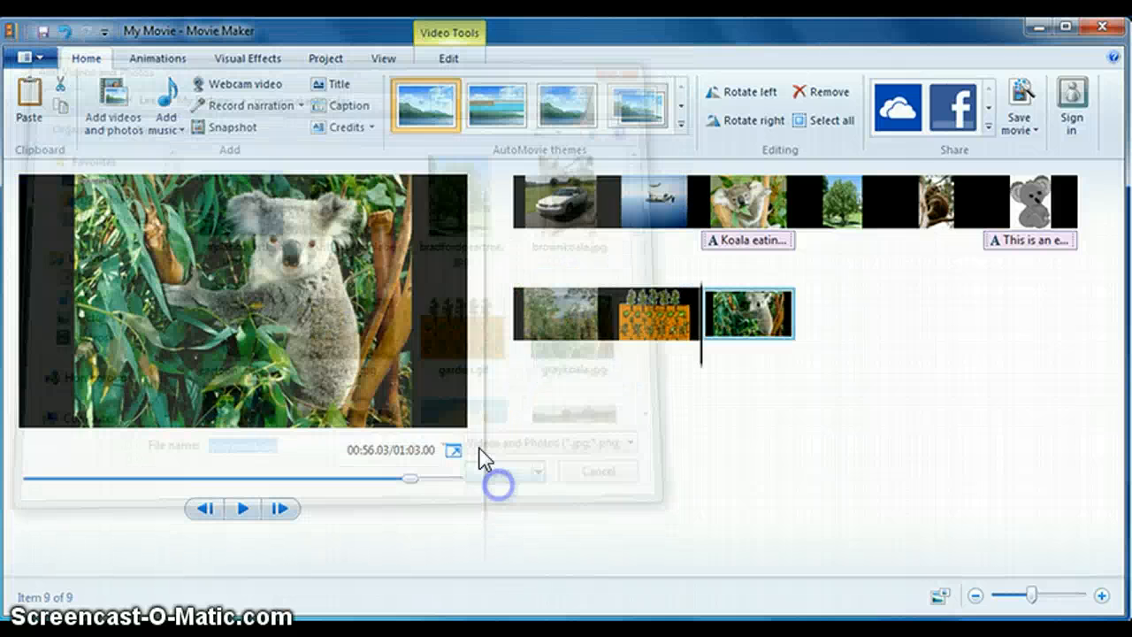
Add gumtree.jpg and a second copy of forest.jpg to the end of the movie, in that order.
{"action": "left_click", "coordinate": [107, 135]}
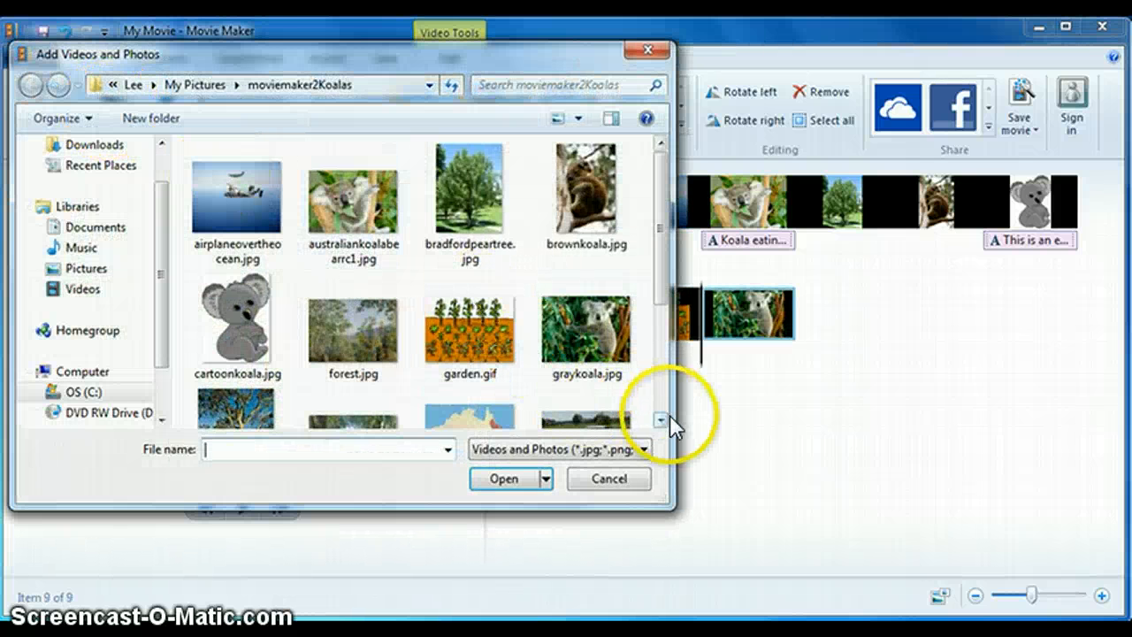
{"action": "scroll", "coordinate": [662, 423], "scroll_direction": "down", "scroll_amount": 3}
{"action": "left_click", "coordinate": [252, 262]}
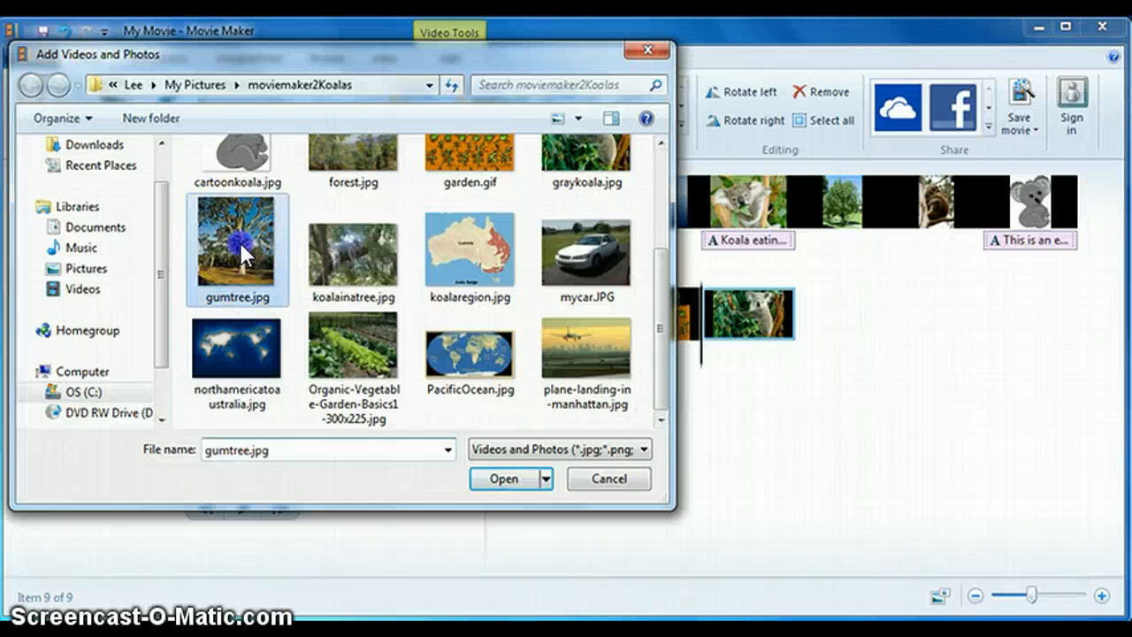
{"action": "left_click", "coordinate": [506, 479]}
{"action": "left_click", "coordinate": [109, 115]}
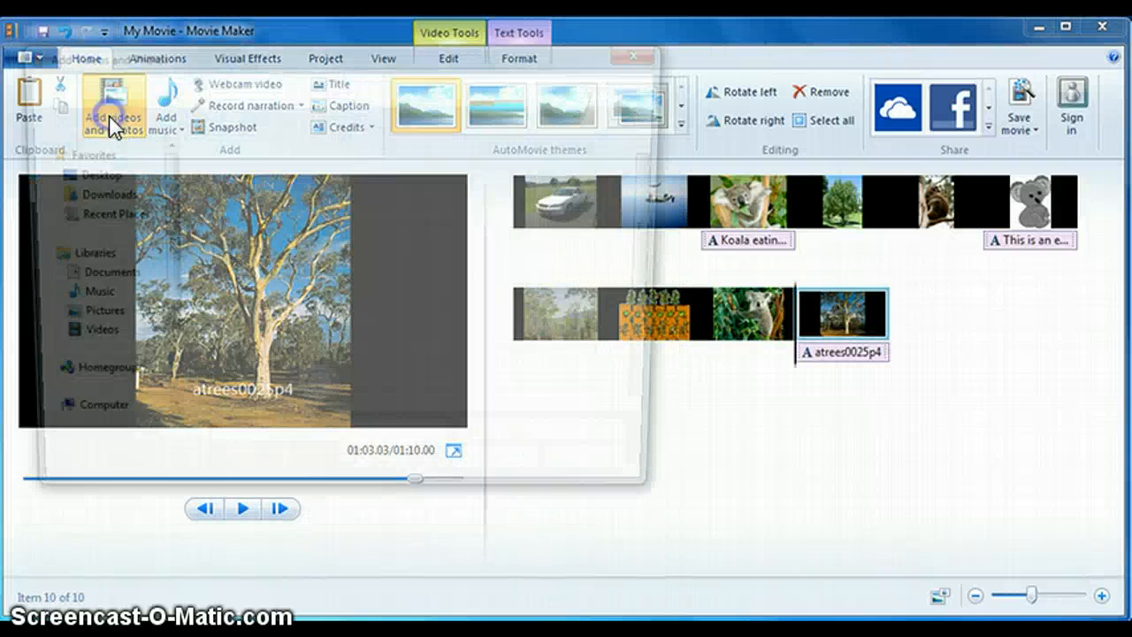
{"action": "left_click", "coordinate": [398, 329]}
{"action": "left_click", "coordinate": [513, 477]}
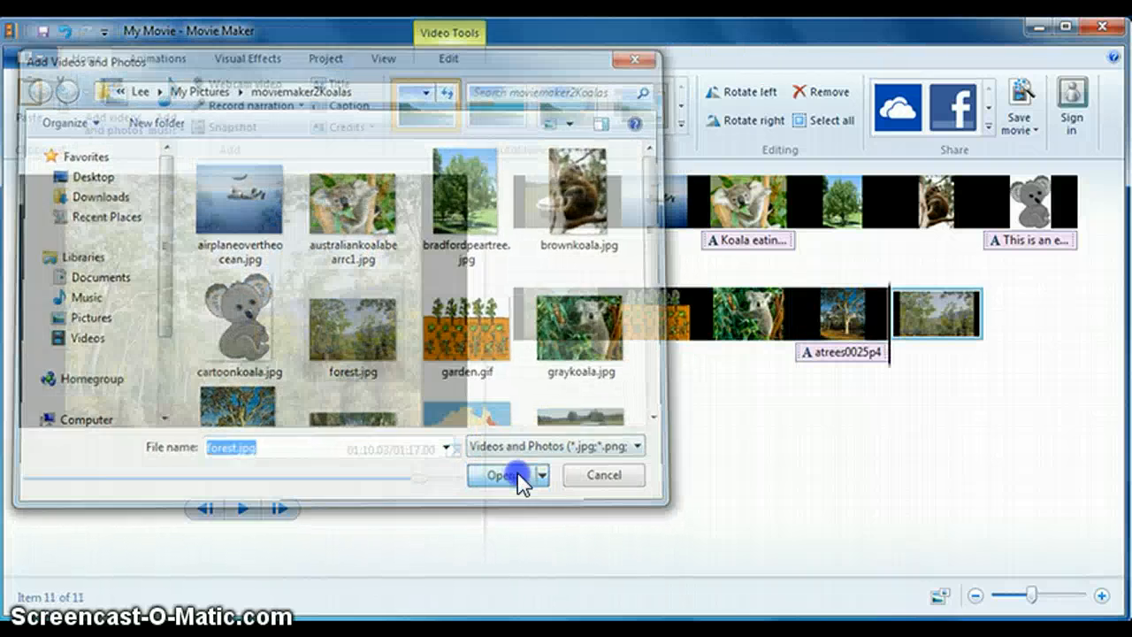
Add koalaregion.jpg and mycar.JPG to the end of the movie, in that order.
{"action": "left_click", "coordinate": [109, 115]}
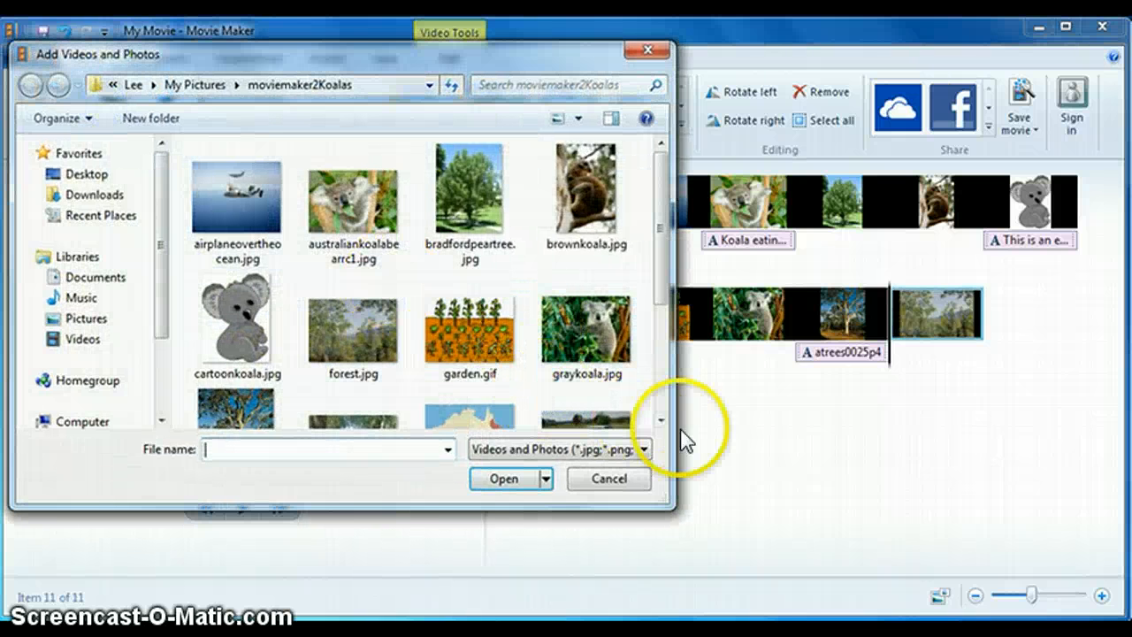
{"action": "left_click", "coordinate": [660, 417]}
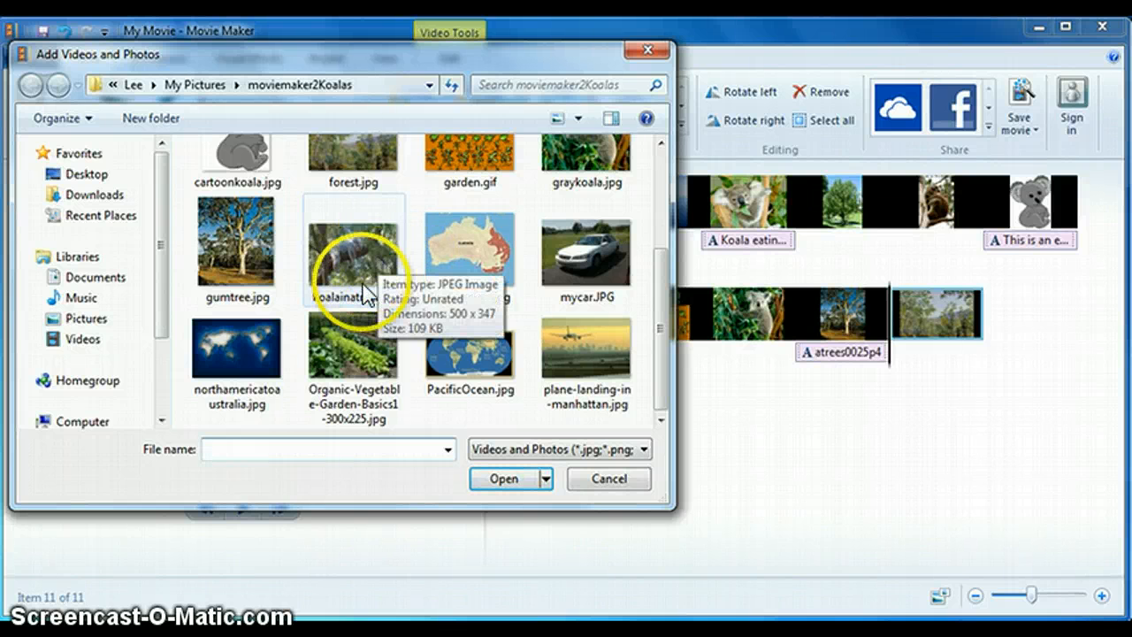
{"action": "left_click", "coordinate": [354, 376]}
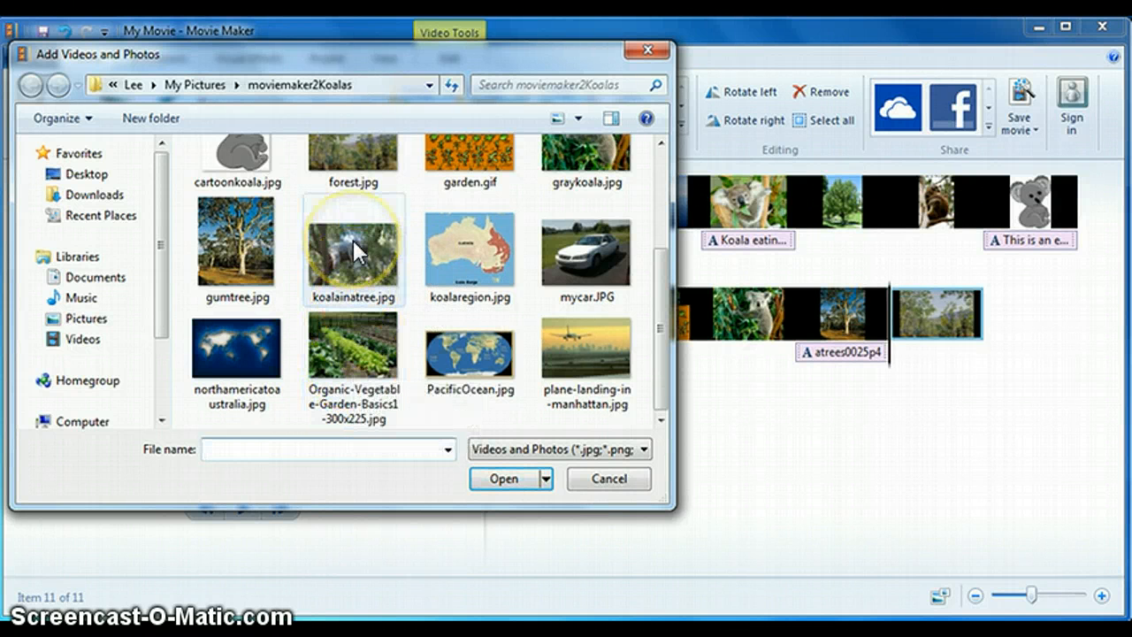
{"action": "left_click", "coordinate": [458, 241]}
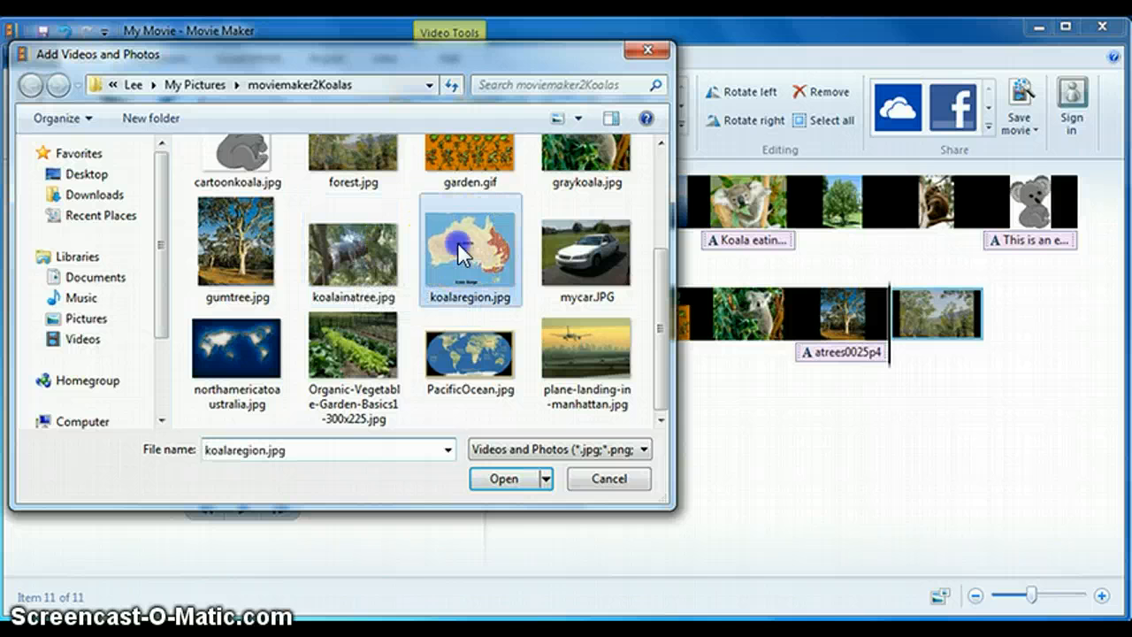
{"action": "left_click", "coordinate": [482, 482]}
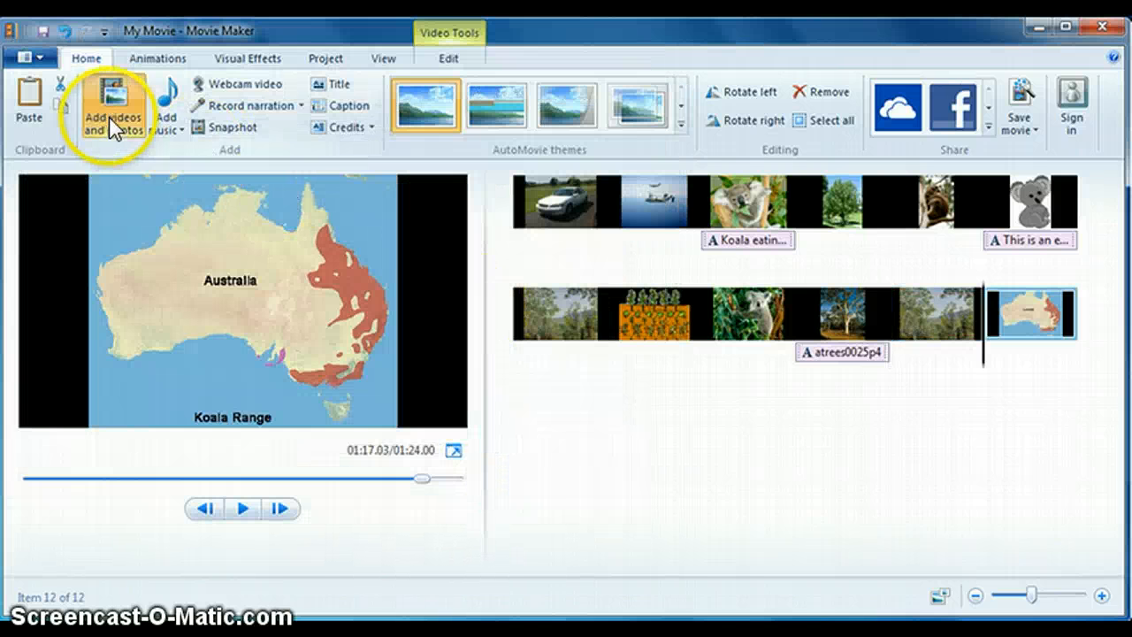
{"action": "left_click", "coordinate": [109, 116]}
{"action": "left_click", "coordinate": [663, 422]}
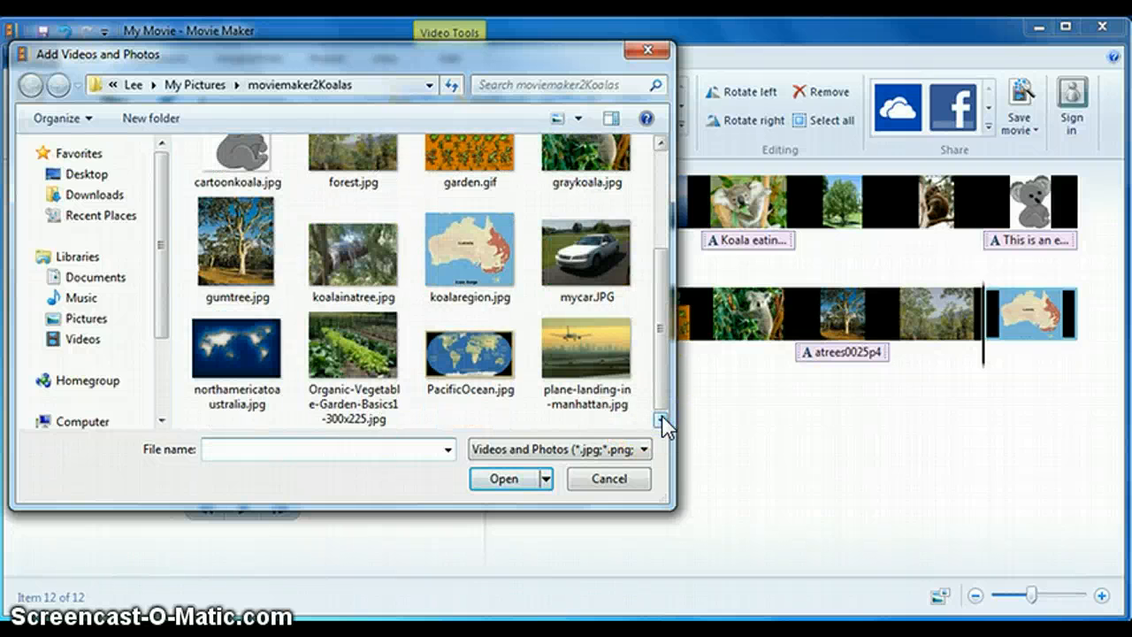
{"action": "left_click", "coordinate": [570, 253]}
{"action": "left_click", "coordinate": [510, 480]}
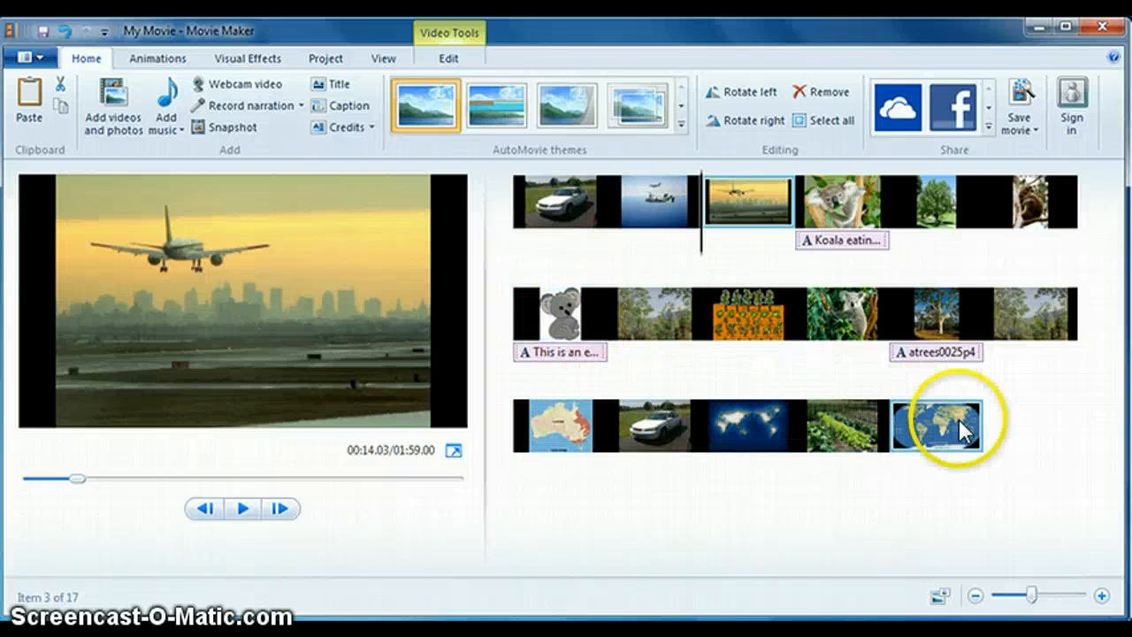
Move the opening mycar.JPG photo and the plane-landing photo to the end of the movie, in that order.
{"action": "mouse_move", "coordinate": [959, 421]}
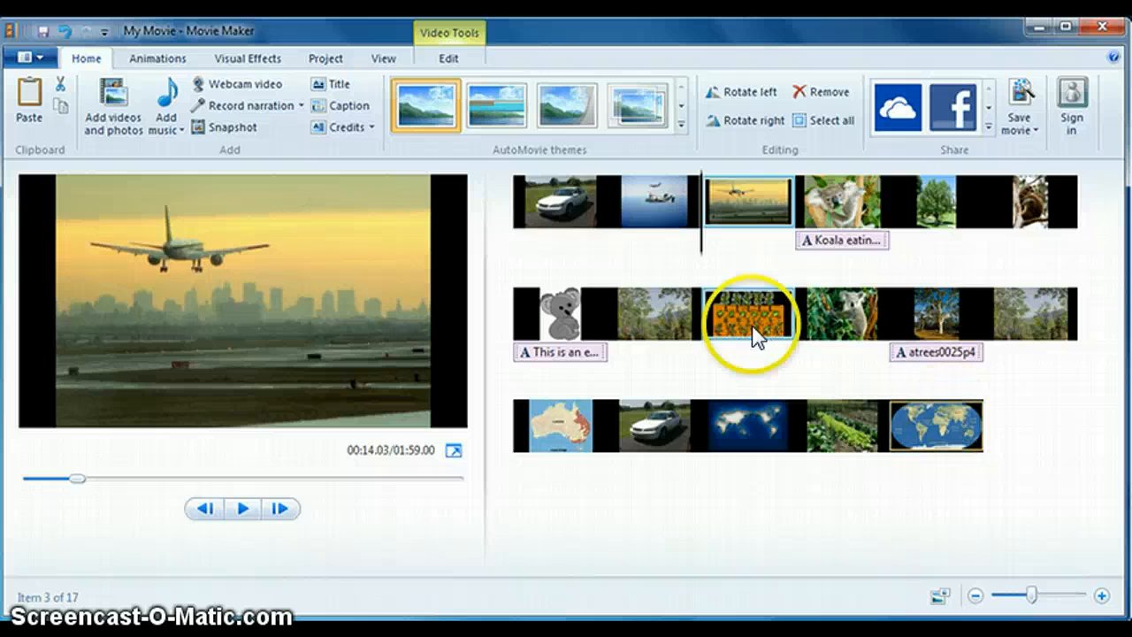
{"action": "mouse_move", "coordinate": [652, 197]}
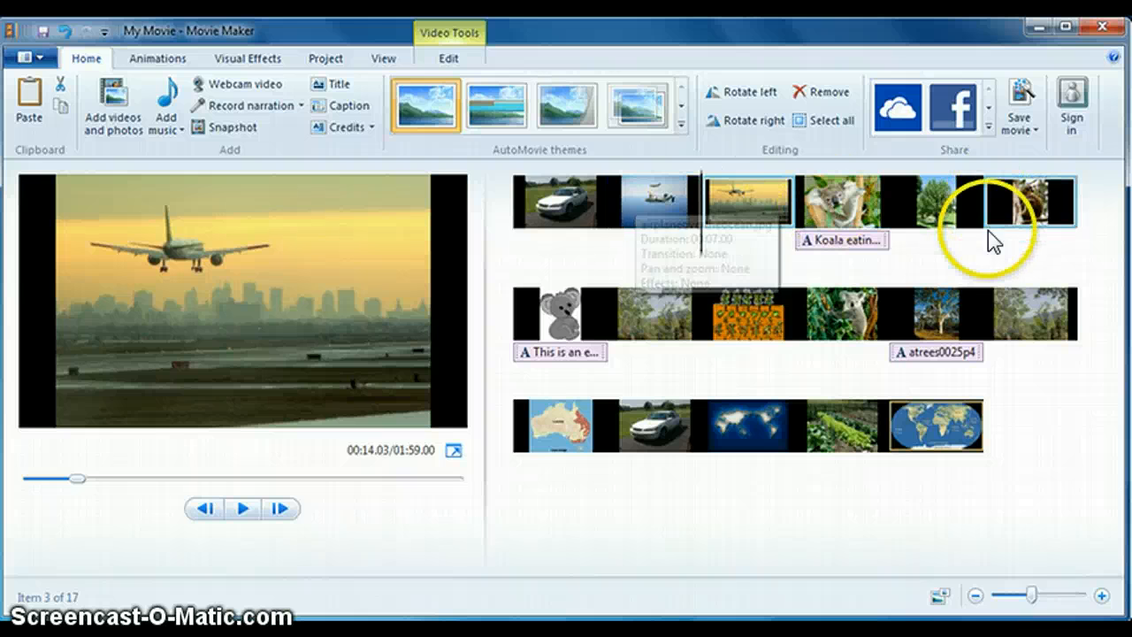
{"action": "mouse_move", "coordinate": [563, 232]}
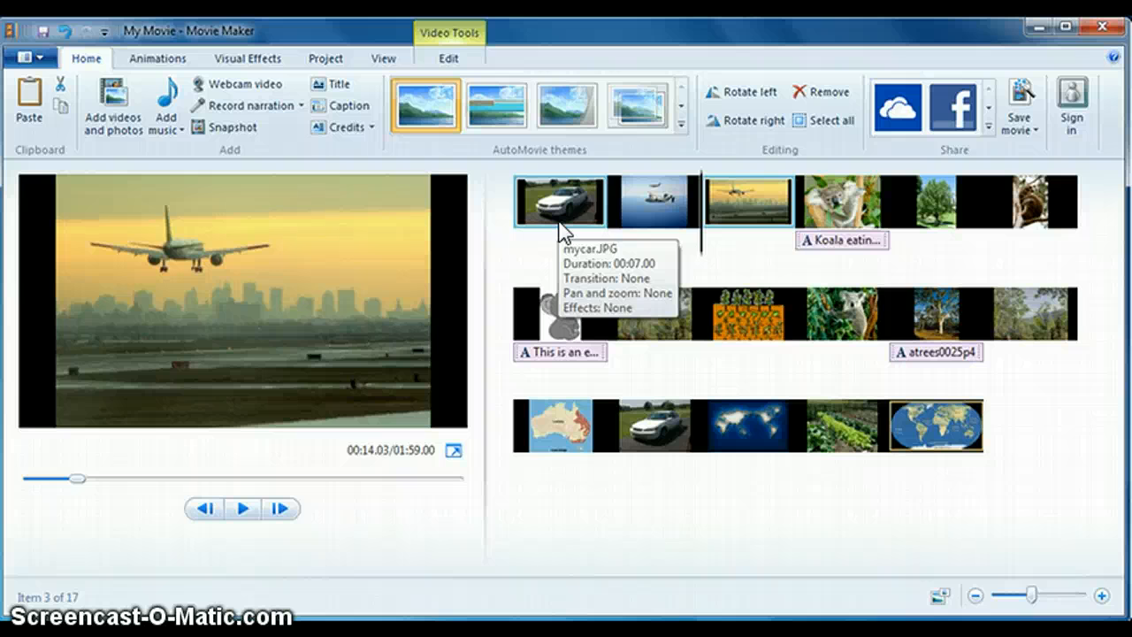
{"action": "left_click", "coordinate": [645, 201]}
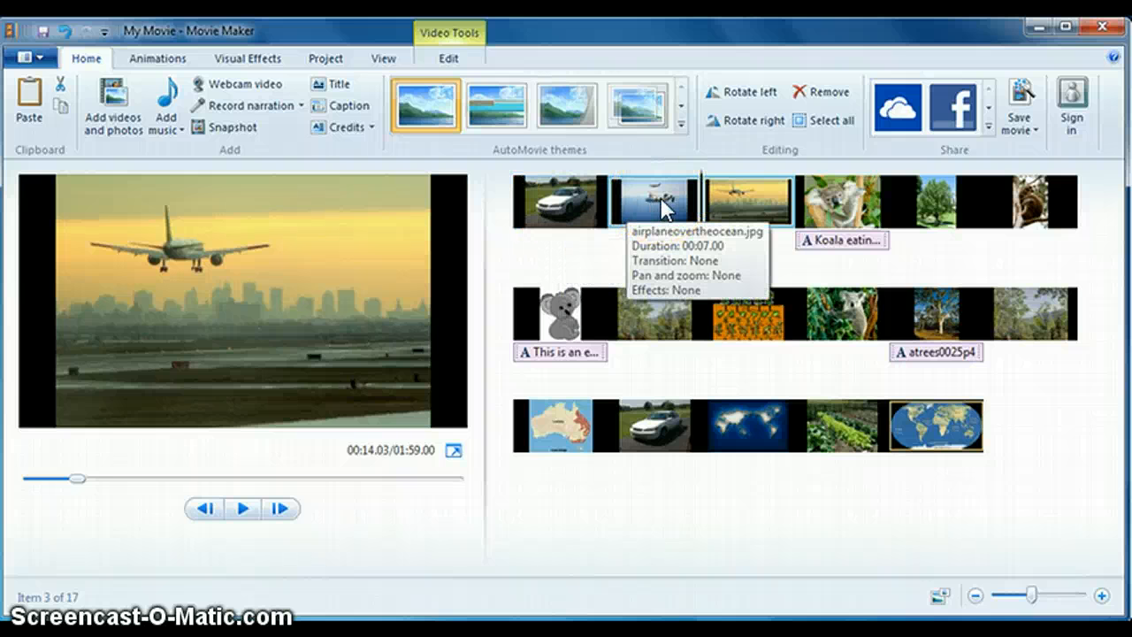
{"action": "left_click", "coordinate": [569, 217]}
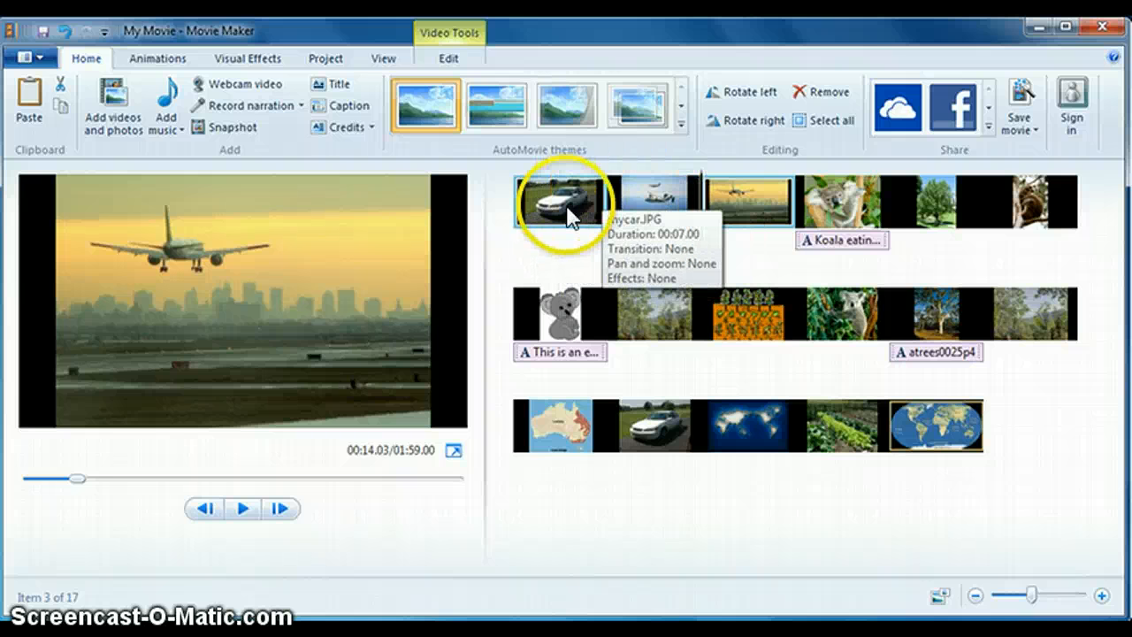
{"action": "left_click_drag", "start_coordinate": [568, 215], "coordinate": [1017, 427]}
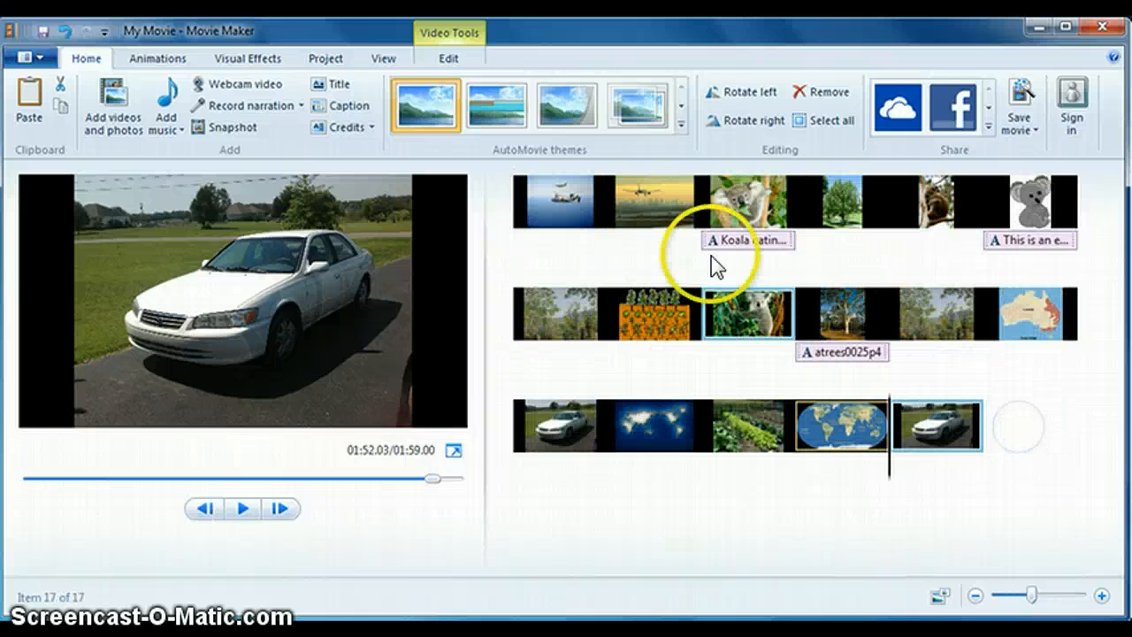
{"action": "left_click_drag", "start_coordinate": [647, 205], "coordinate": [995, 415]}
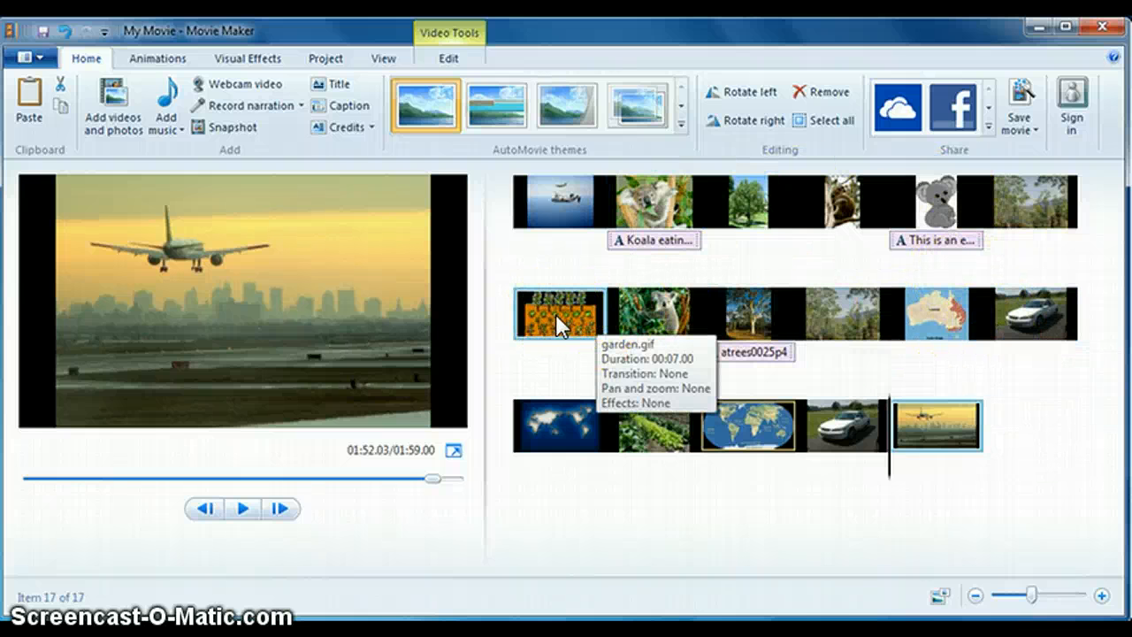
Move garden.gif, cartoonkoala.jpg and bradfordpeartree.jpg to the first three places of the movie, in that order.
{"action": "left_click_drag", "start_coordinate": [556, 313], "coordinate": [562, 234]}
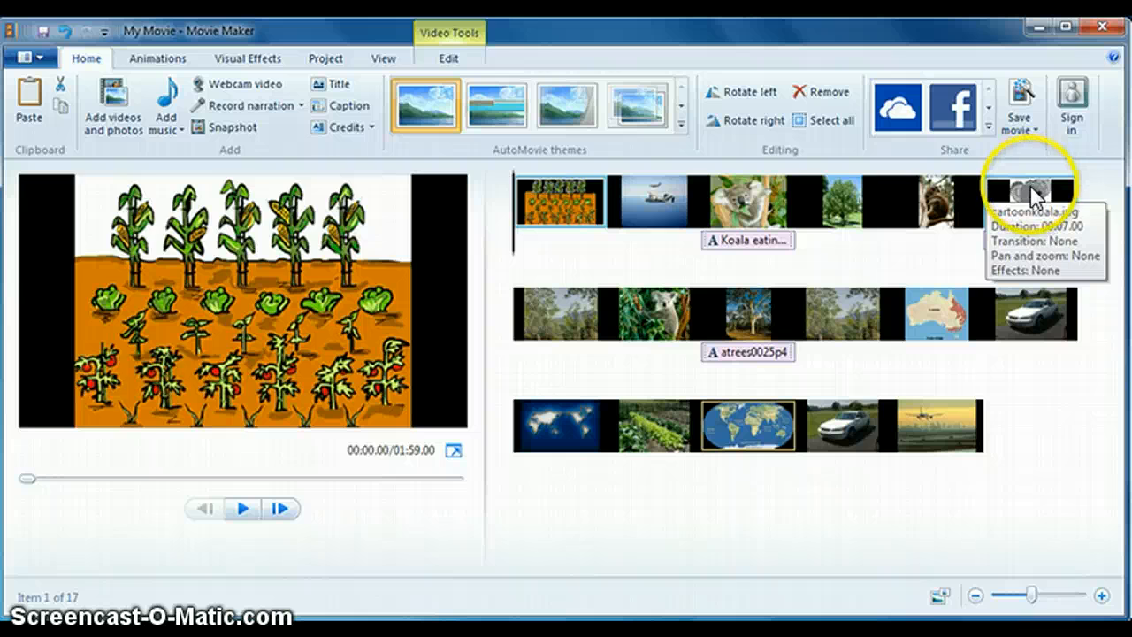
{"action": "left_click_drag", "start_coordinate": [1035, 197], "coordinate": [654, 215]}
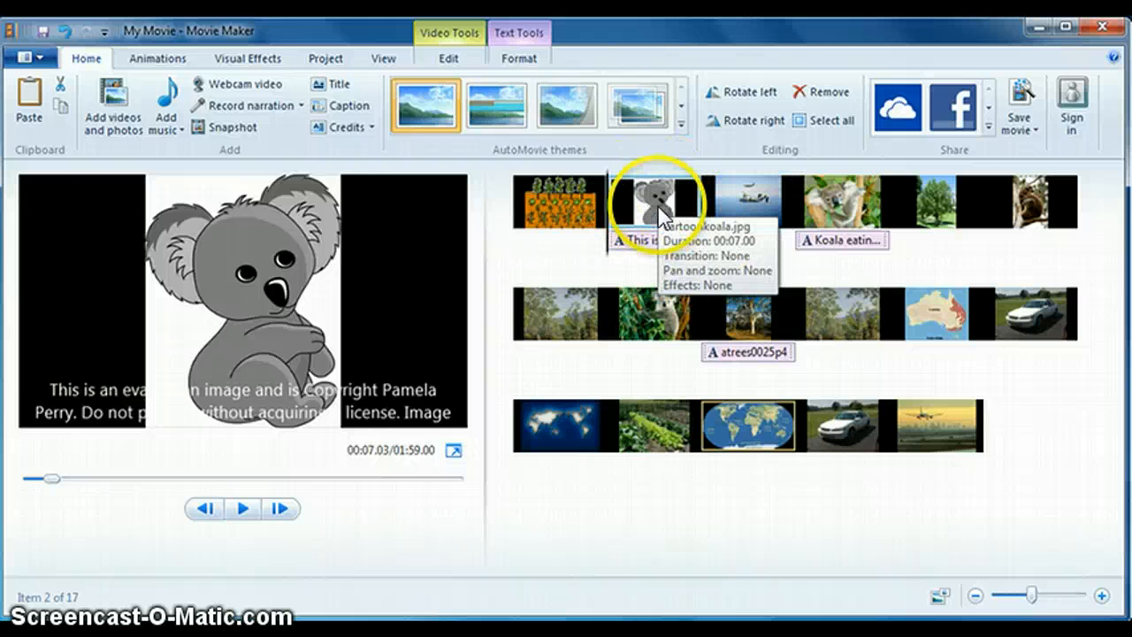
{"action": "left_click", "coordinate": [657, 205]}
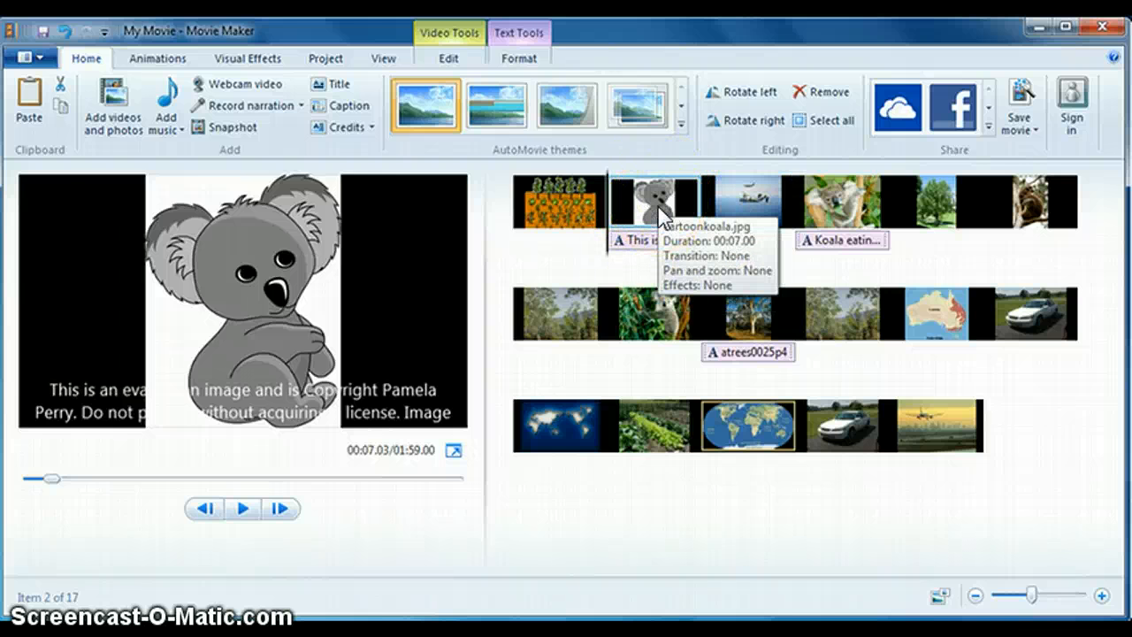
{"action": "left_click", "coordinate": [907, 200]}
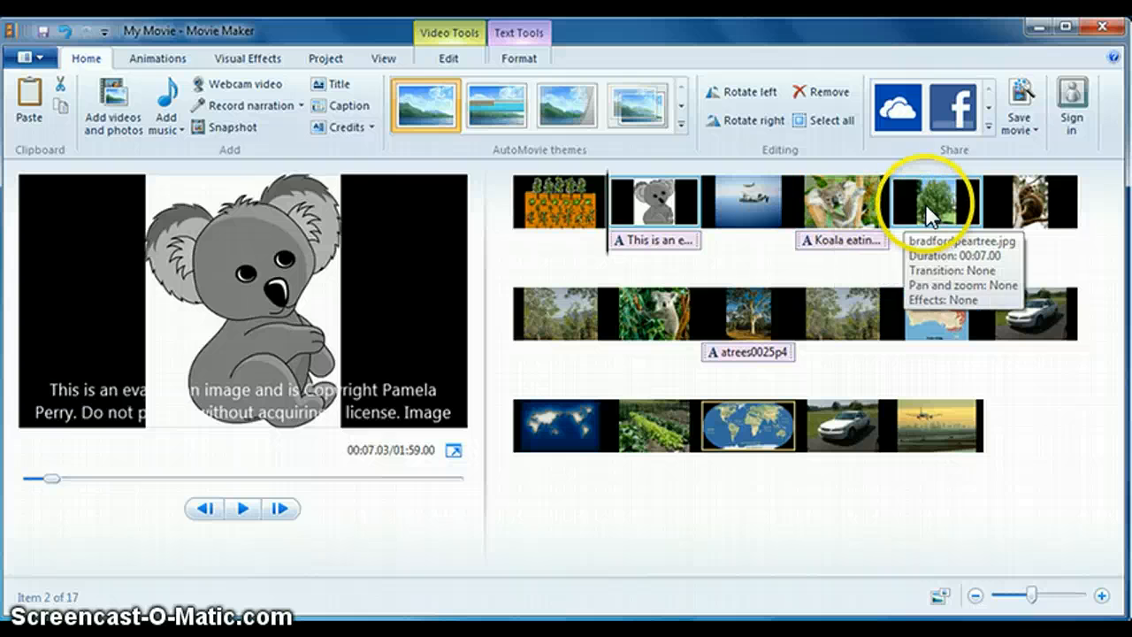
{"action": "left_click_drag", "start_coordinate": [925, 203], "coordinate": [735, 218]}
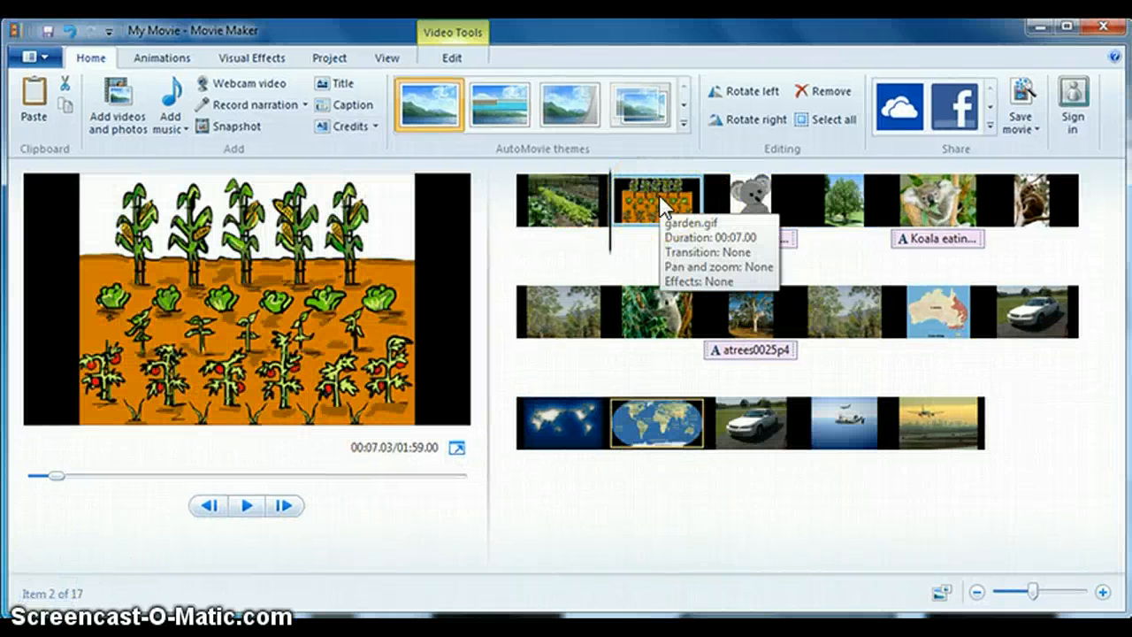
Remove garden.gif from the movie.
{"action": "right_click", "coordinate": [659, 194]}
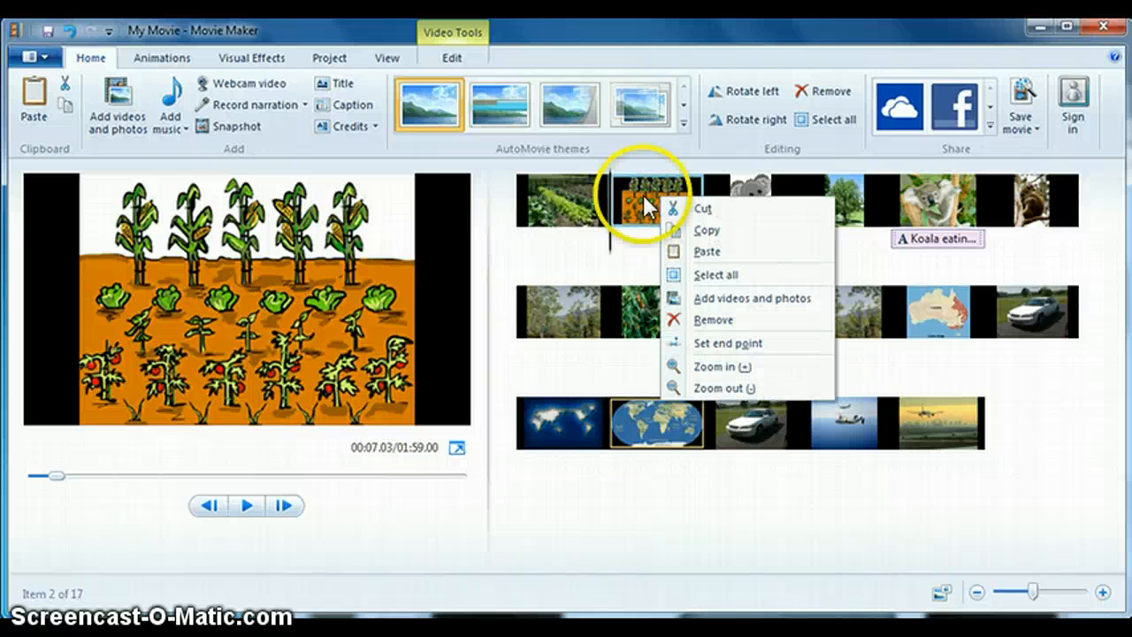
{"action": "right_click", "coordinate": [630, 197]}
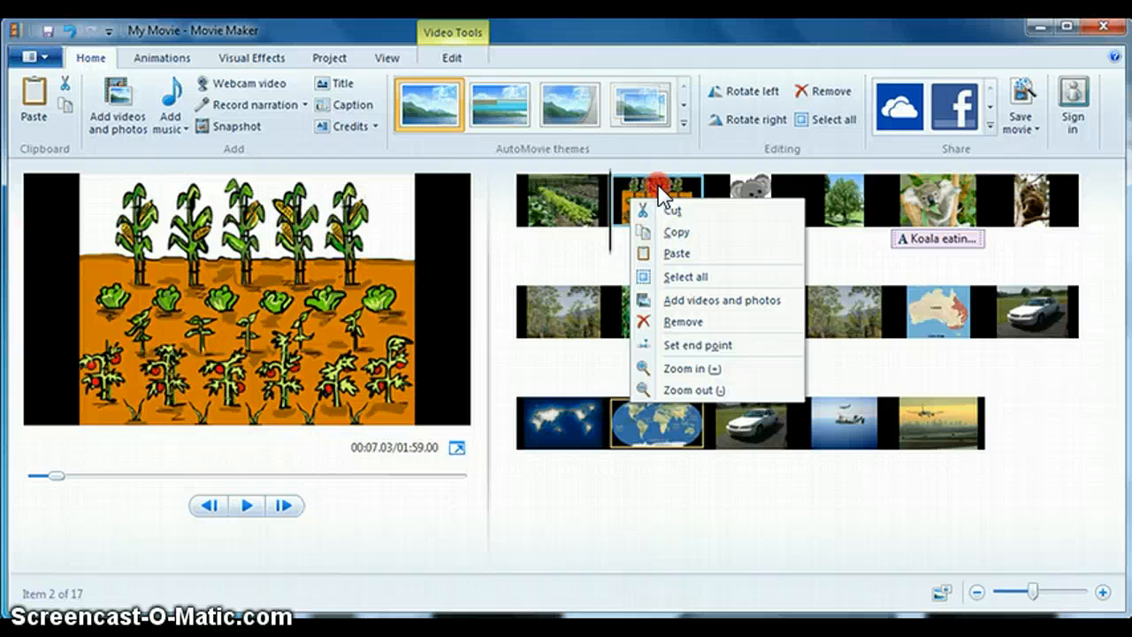
{"action": "right_click", "coordinate": [660, 187]}
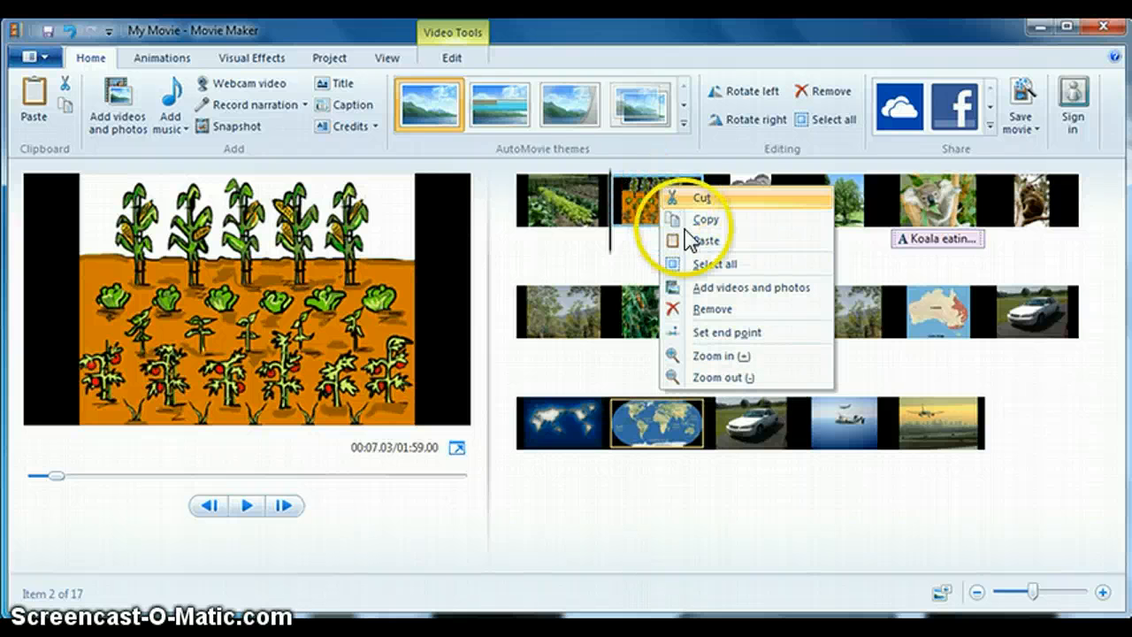
{"action": "left_click", "coordinate": [729, 309]}
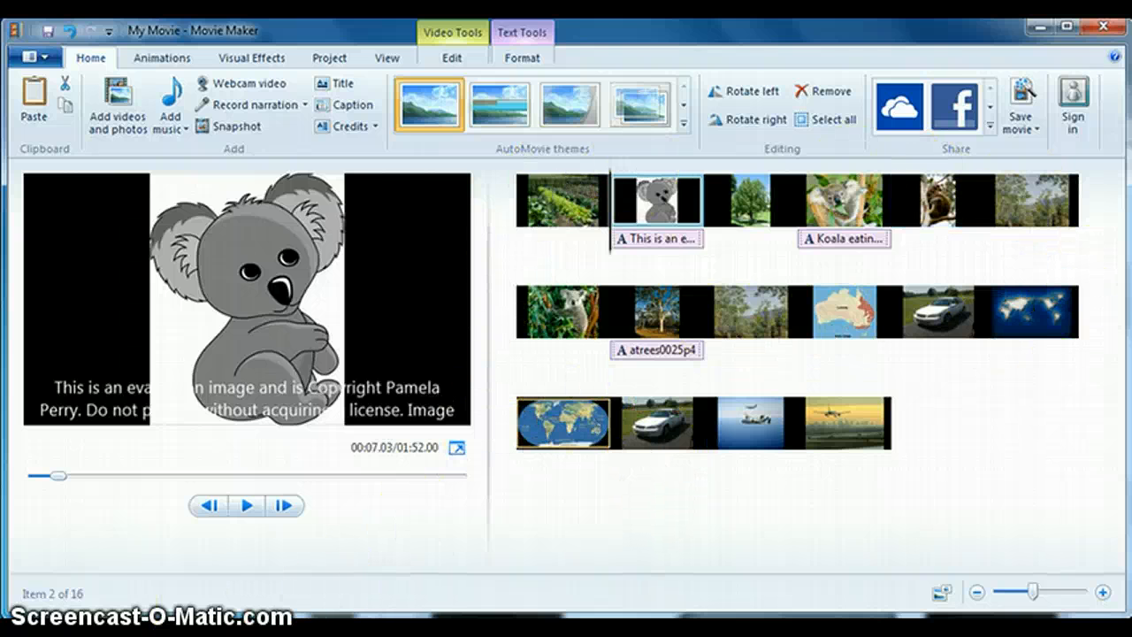
{"action": "key", "text": "ctrl+z"}
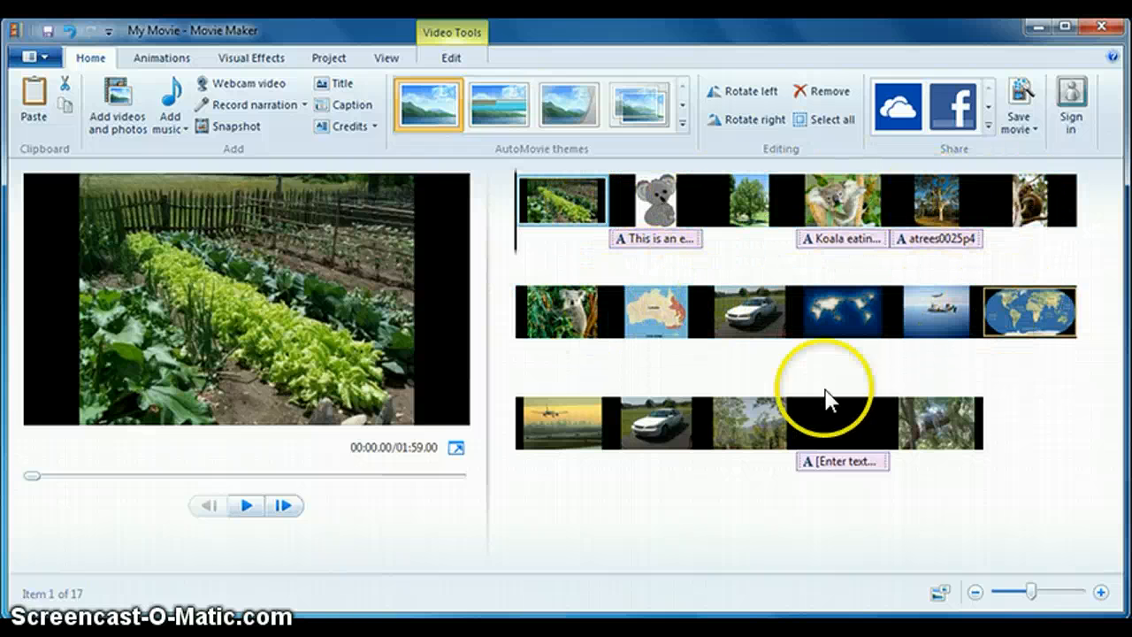
Add a title before the vegetable garden photo at the start of the movie and place the text cursor in it.
{"action": "left_click", "coordinate": [334, 86]}
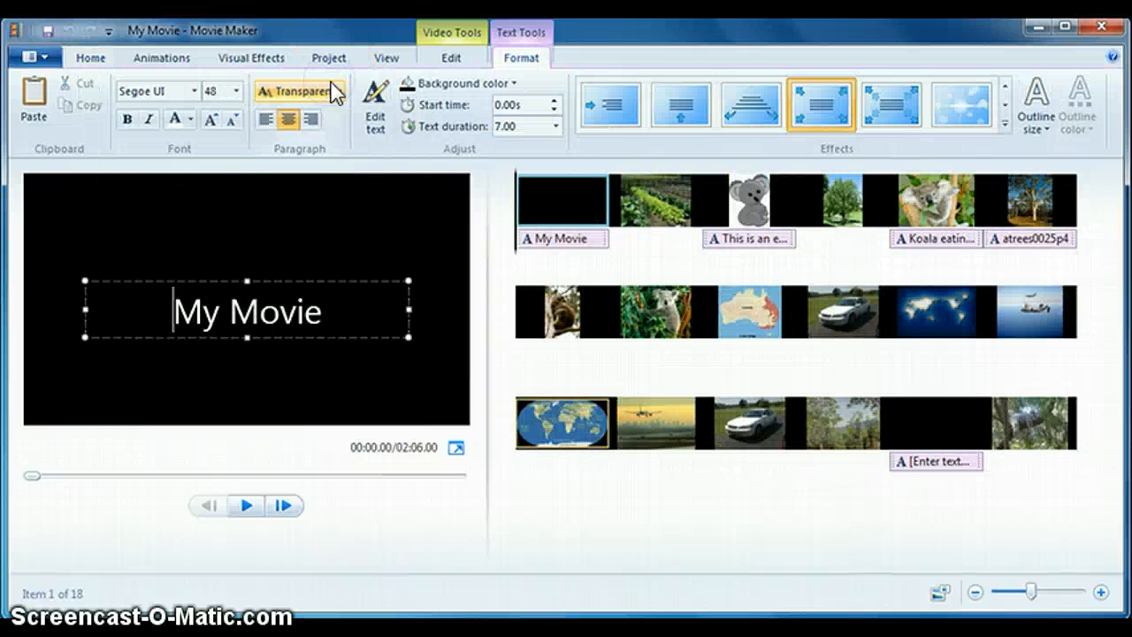
{"action": "left_click", "coordinate": [329, 314]}
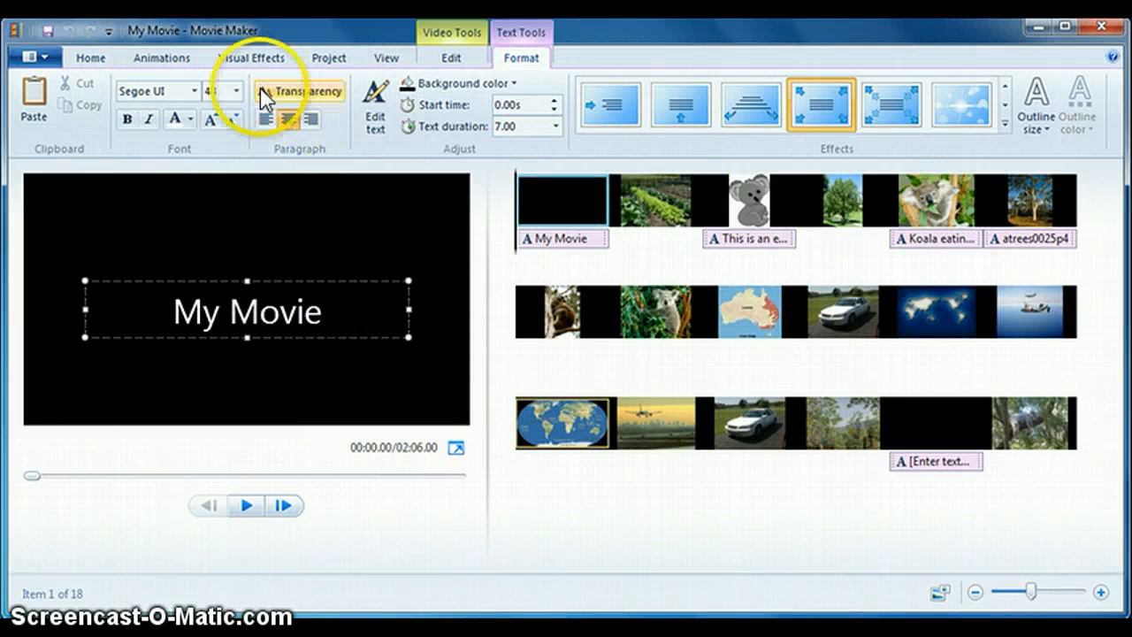
{"action": "left_click", "coordinate": [88, 58]}
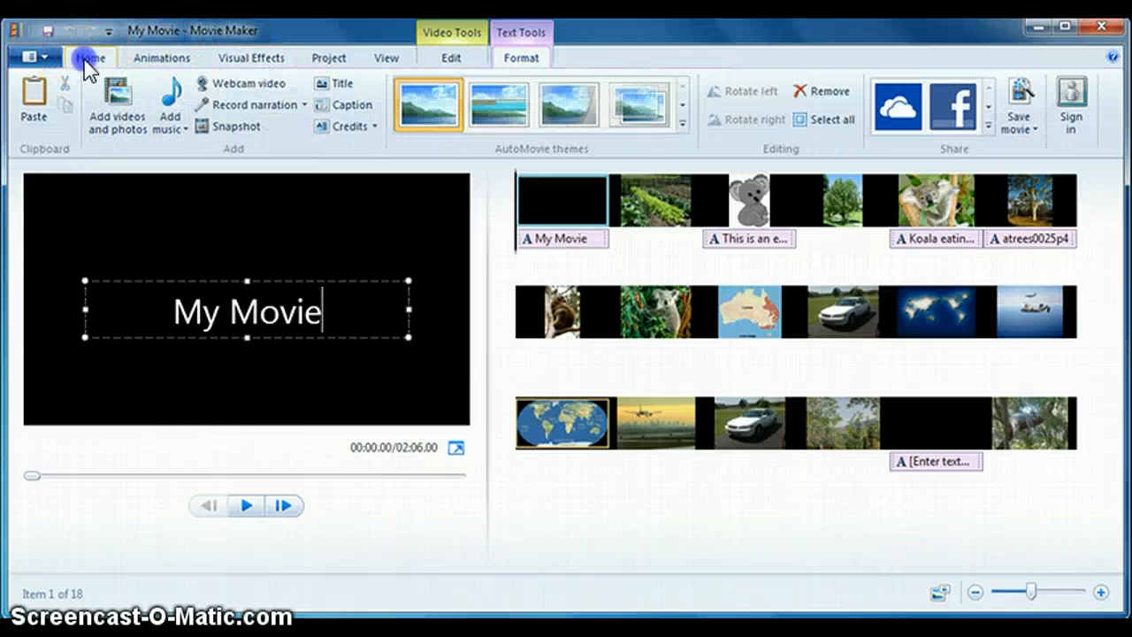
{"action": "left_click", "coordinate": [338, 89]}
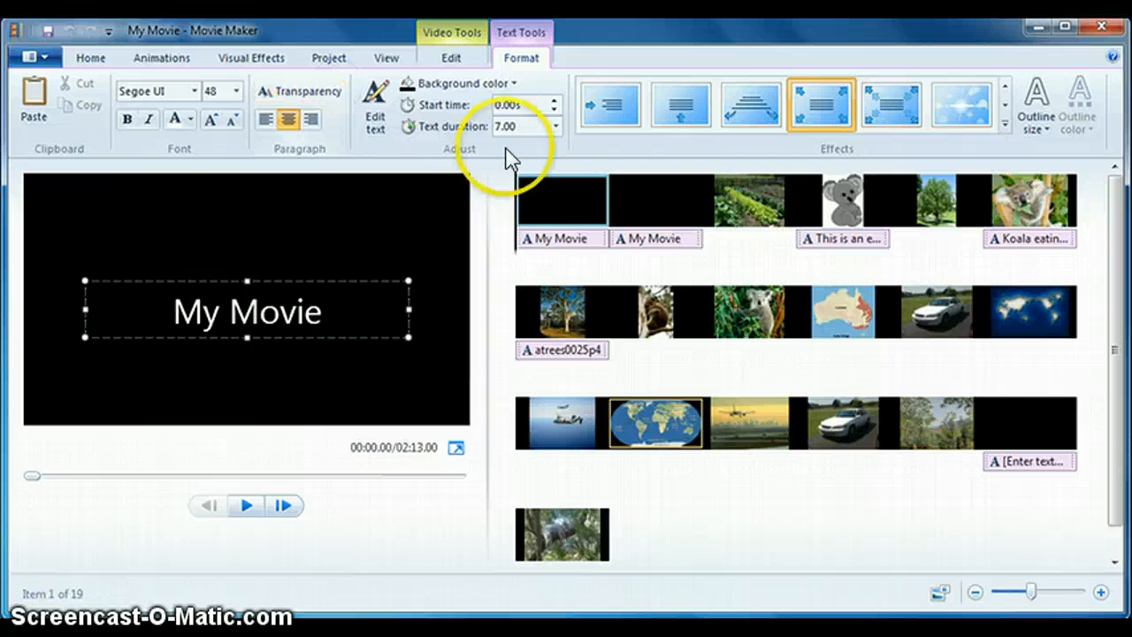
{"action": "right_click", "coordinate": [648, 204]}
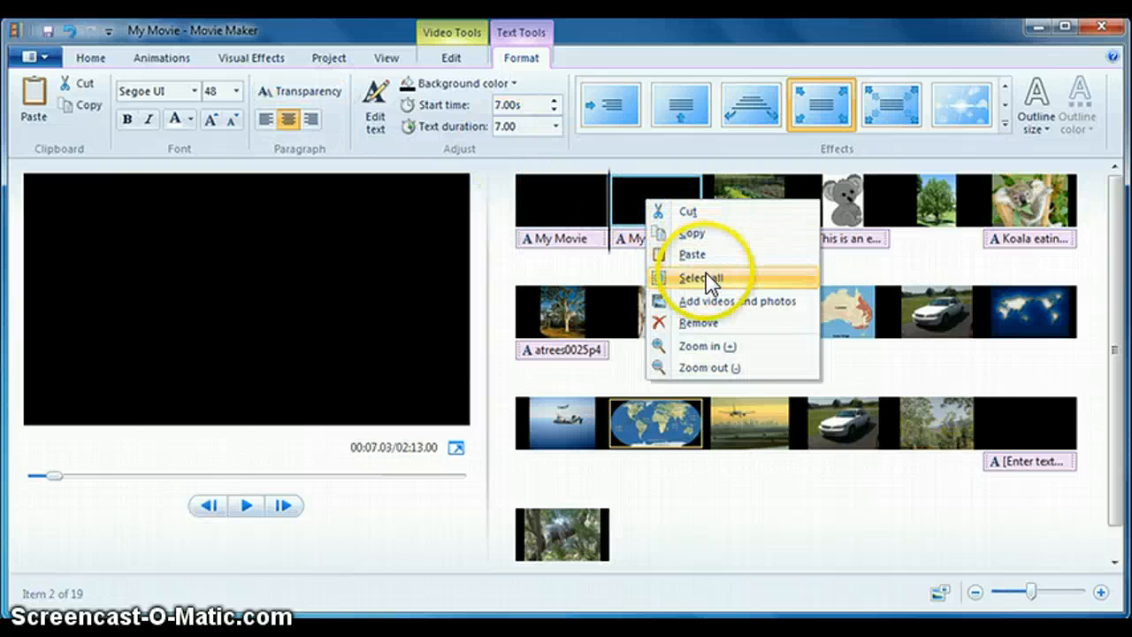
{"action": "left_click", "coordinate": [708, 323]}
Replace the opening title's text with "A Plan For Survival".
{"action": "left_click", "coordinate": [545, 211]}
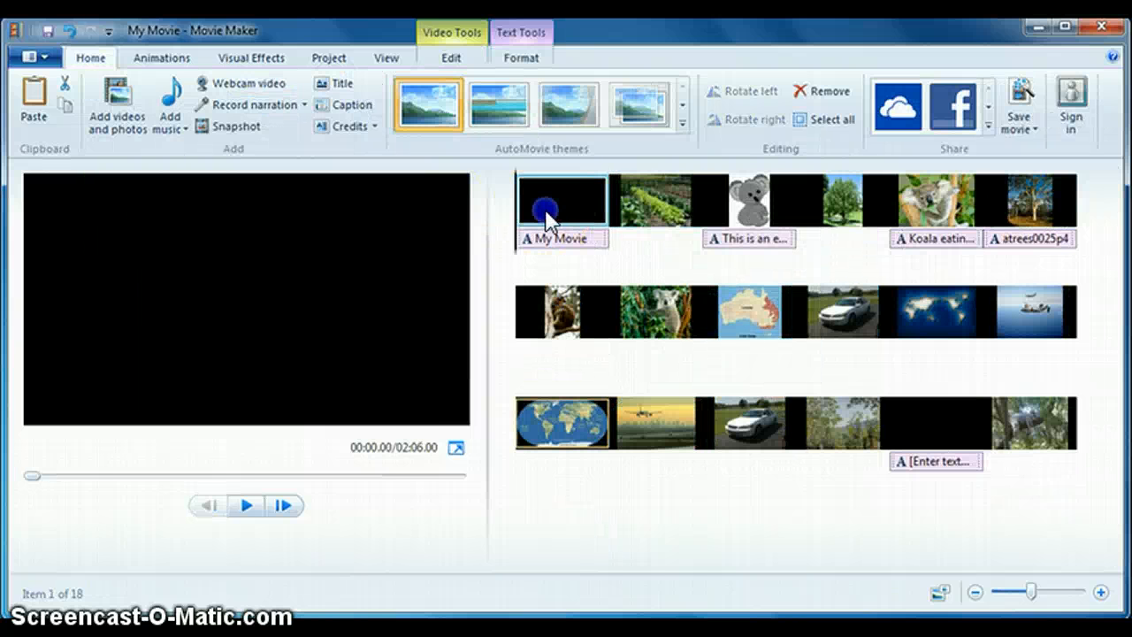
{"action": "left_click", "coordinate": [548, 247]}
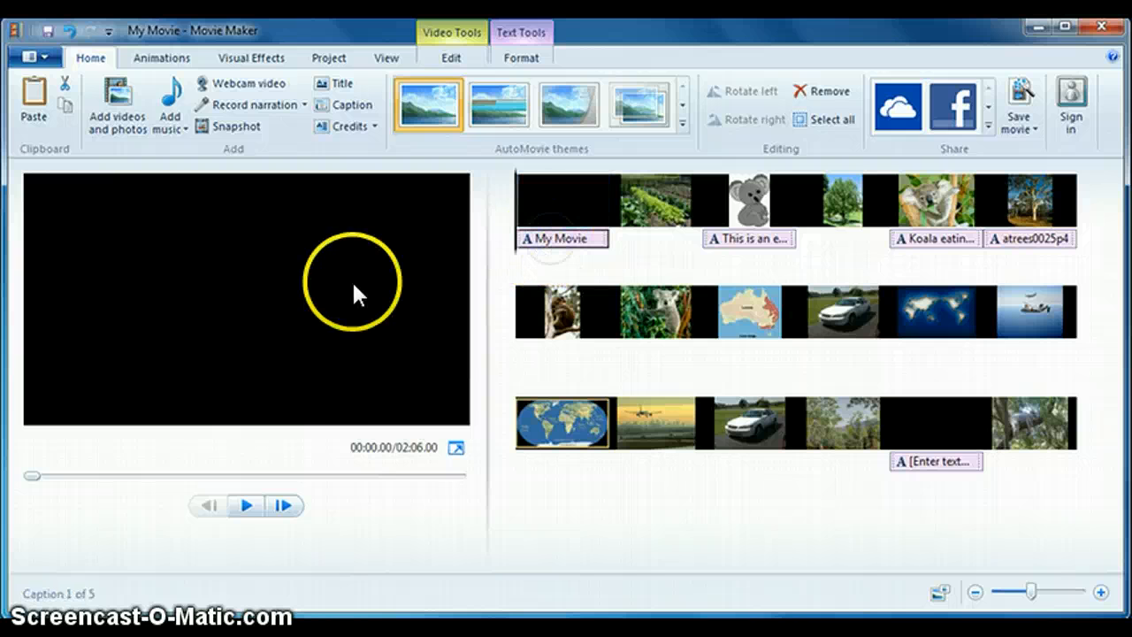
{"action": "left_click", "coordinate": [271, 292]}
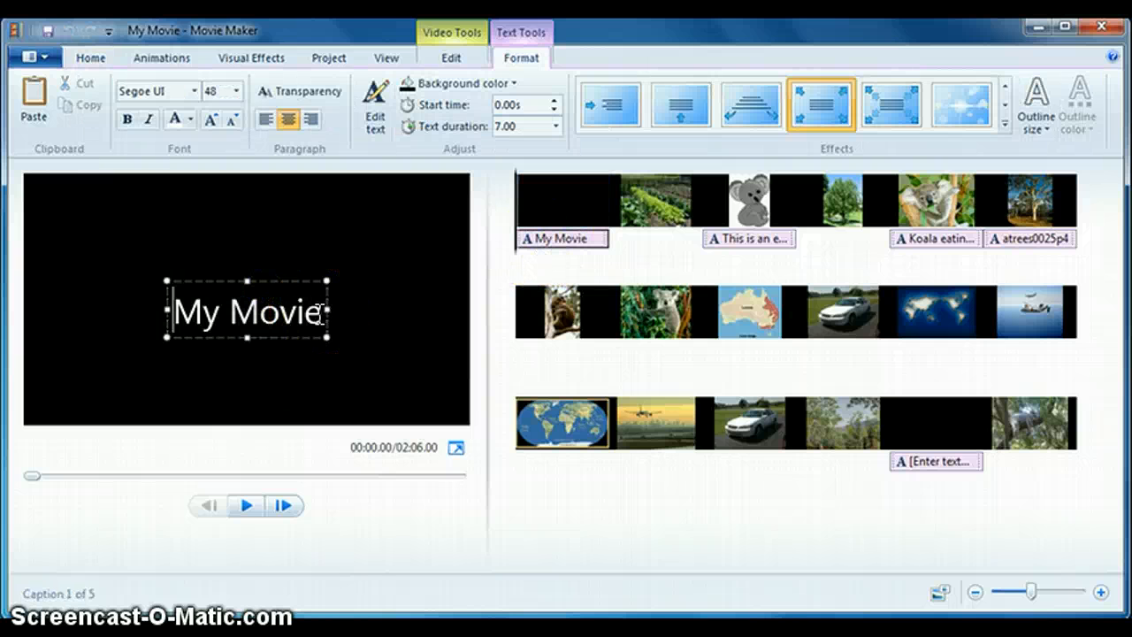
{"action": "left_click_drag", "start_coordinate": [324, 309], "coordinate": [175, 311]}
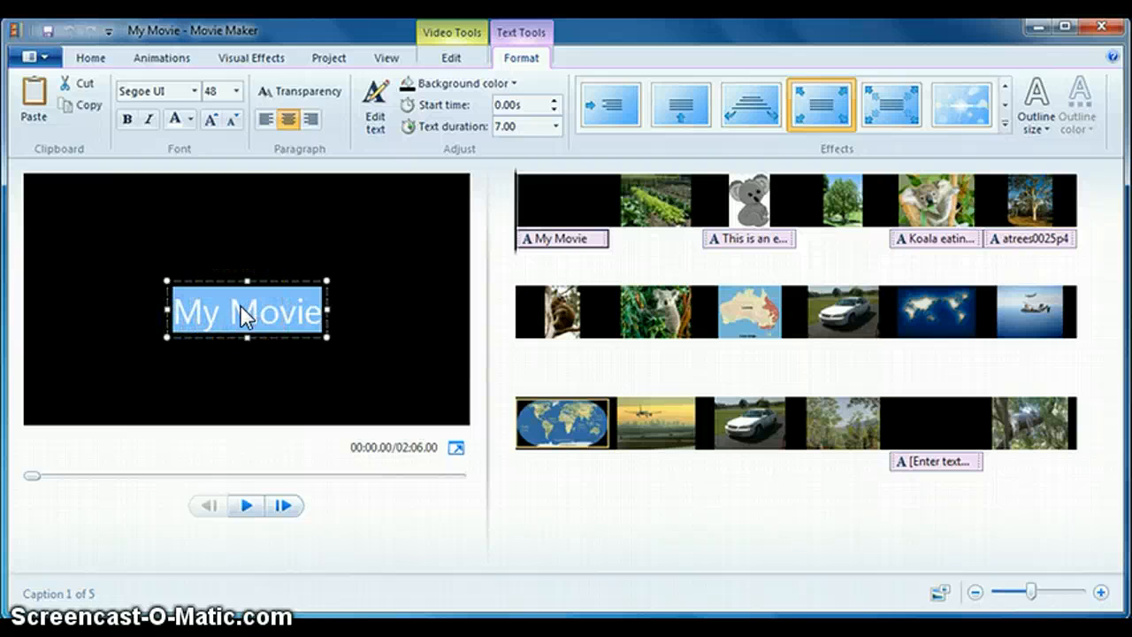
{"action": "type", "text": "A"}
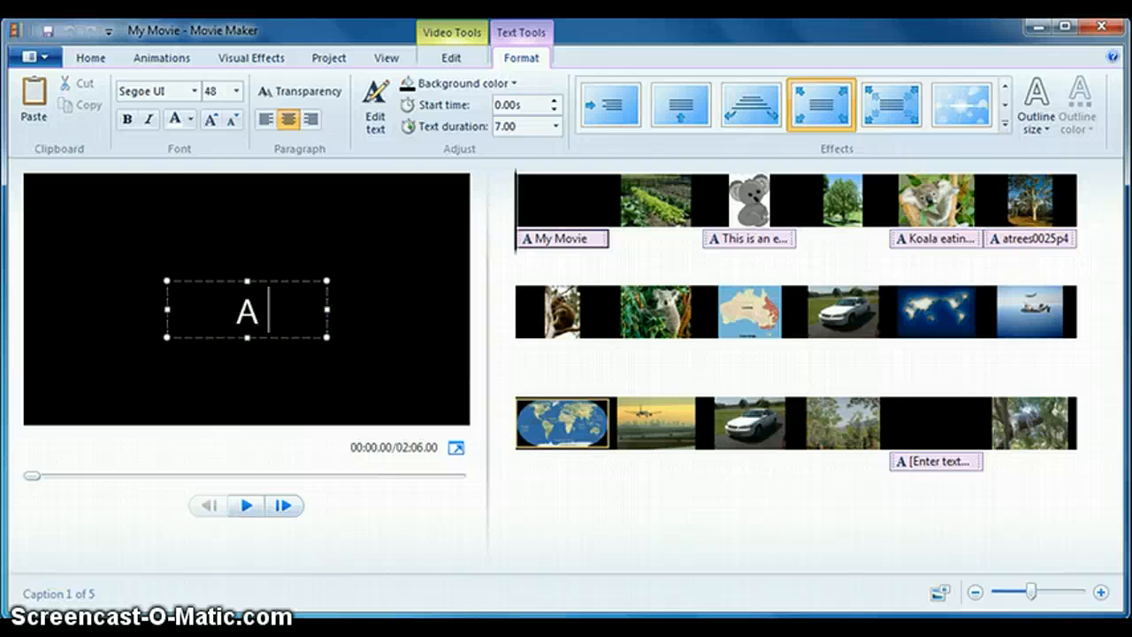
{"action": "type", "text": " Plan For S"}
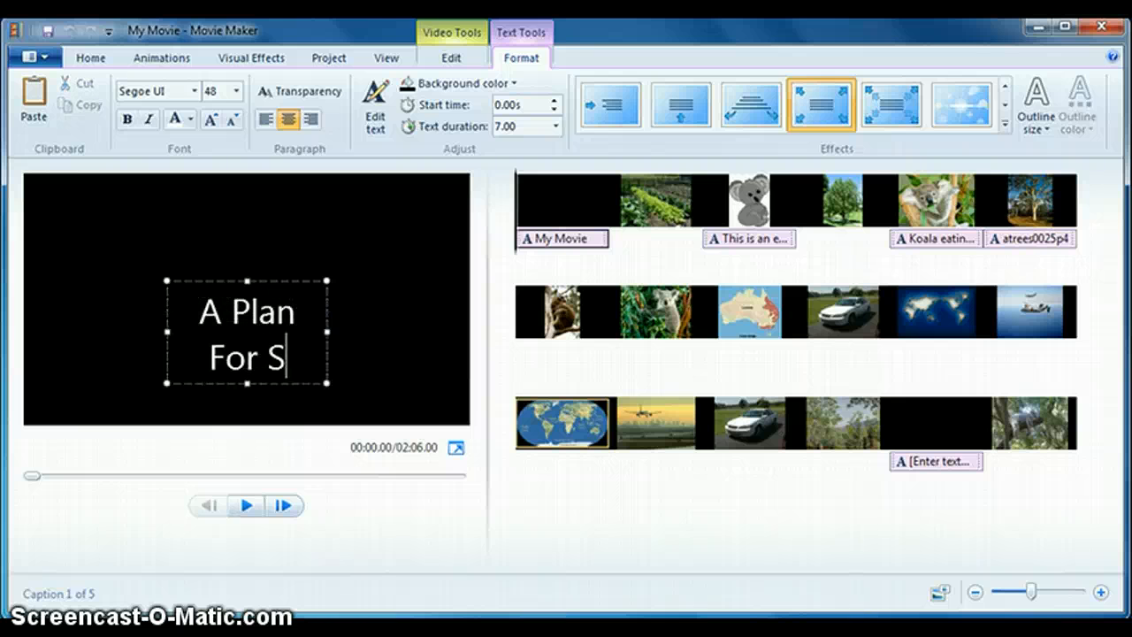
{"action": "type", "text": "urvival"}
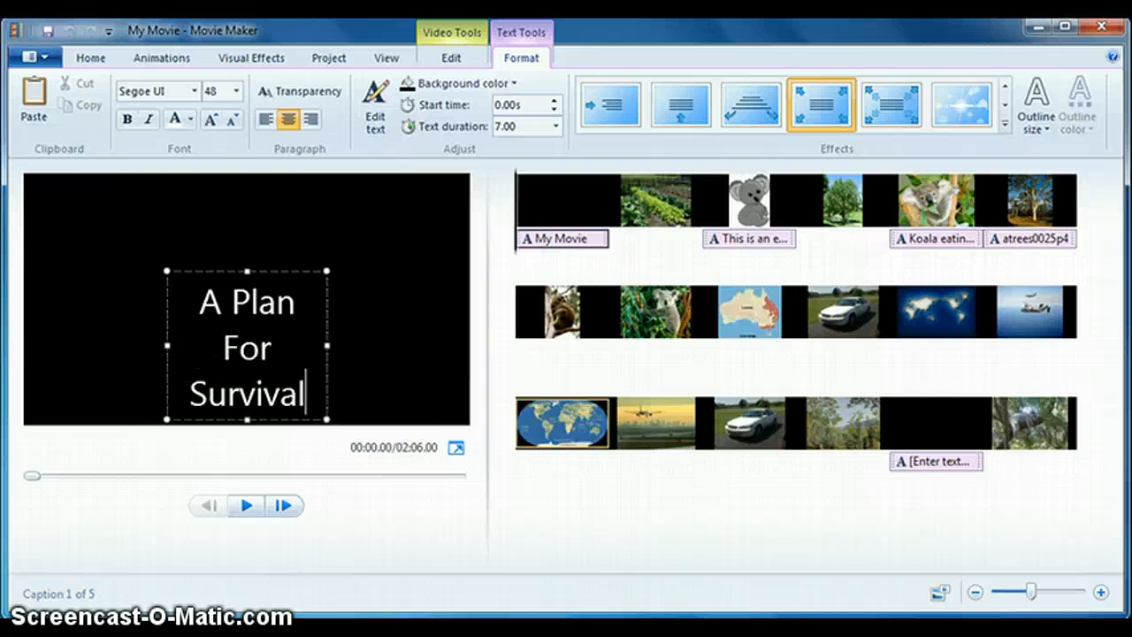
Widen the title's text box on both sides so "A Plan For Survival" fits on one line.
{"action": "left_click", "coordinate": [335, 345]}
{"action": "left_click_drag", "start_coordinate": [334, 346], "coordinate": [426, 337]}
{"action": "left_click_drag", "start_coordinate": [168, 324], "coordinate": [83, 309]}
{"action": "left_click", "coordinate": [354, 346]}
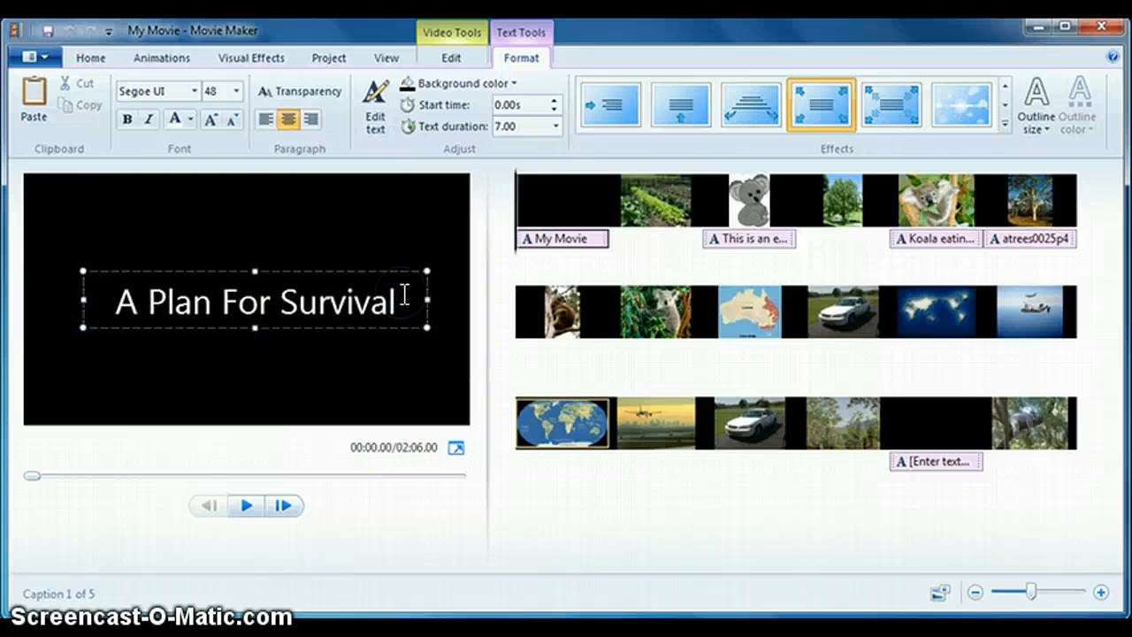
Add a second line to the opening title reading "By:" followed by the author's name.
{"action": "key", "text": "Return"}
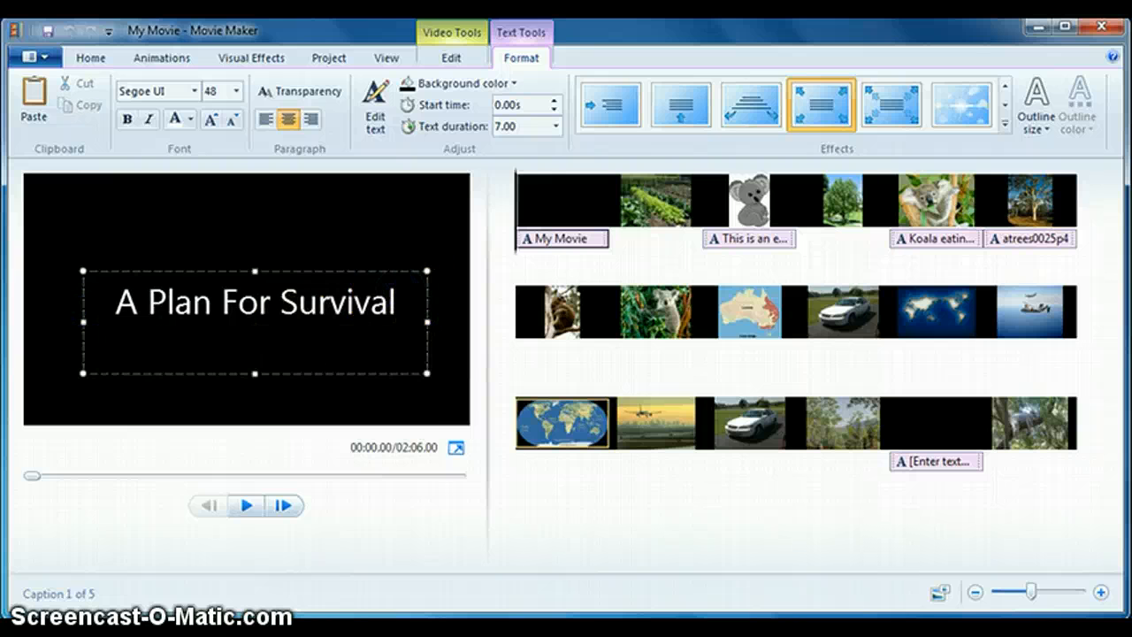
{"action": "type", "text": "By:"}
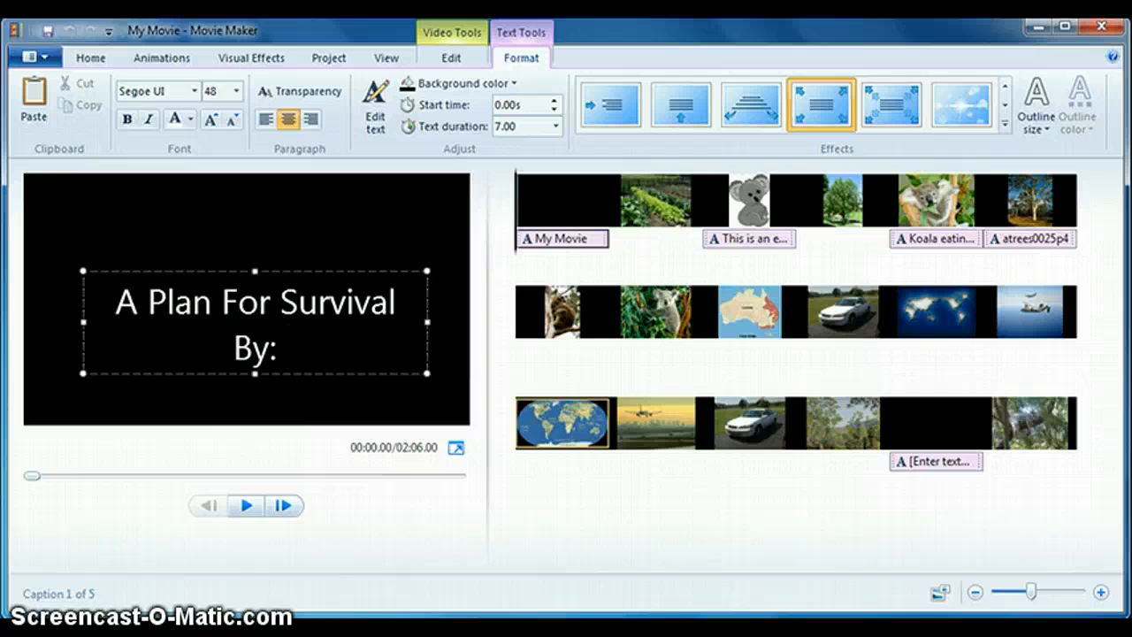
{"action": "type", "text": " Ni"}
{"action": "key", "text": "BackSpace"}
{"action": "key", "text": "BackSpace"}
{"action": "type", "text": "Mrs. "}
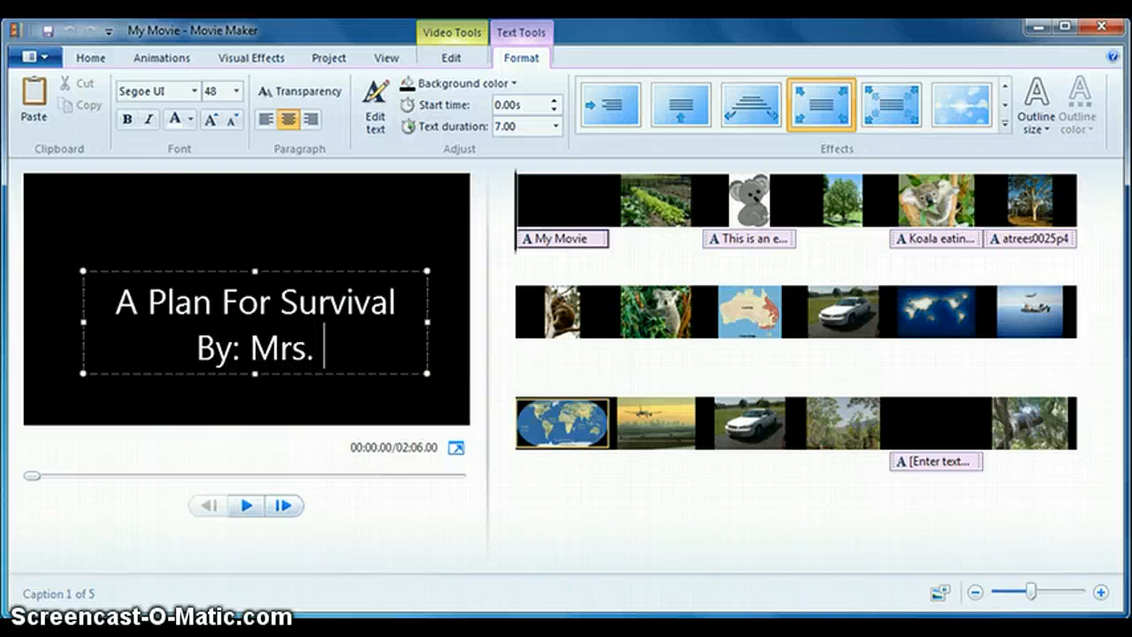
{"action": "type", "text": "LEe"}
{"action": "key", "text": "BackSpace"}
{"action": "key", "text": "BackSpace"}
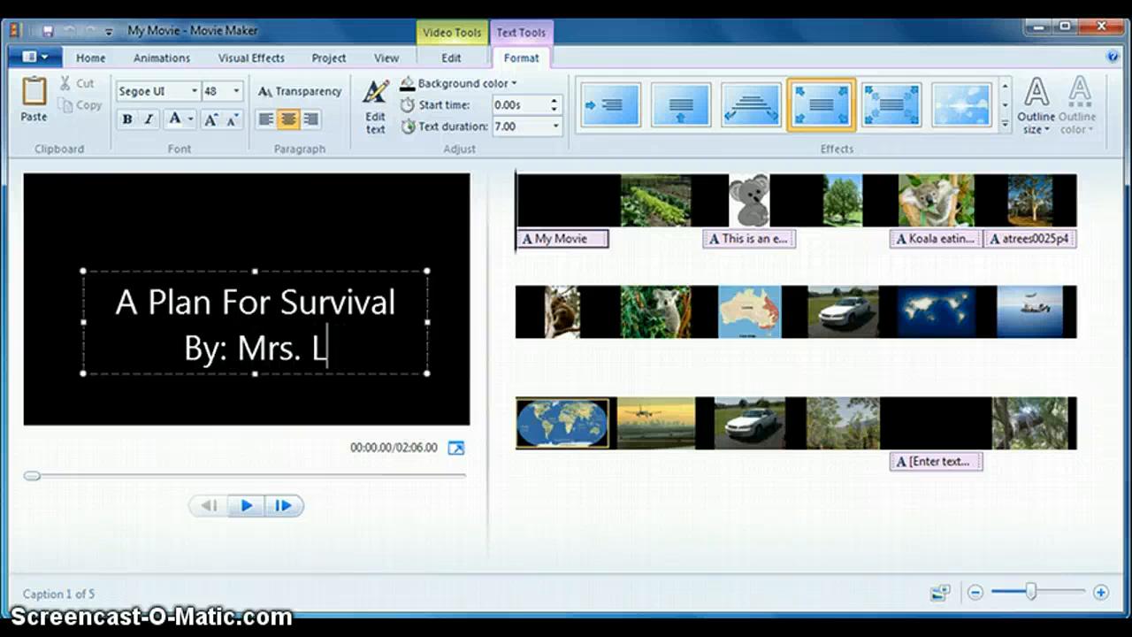
{"action": "type", "text": "ee"}
{"action": "left_click", "coordinate": [433, 208]}
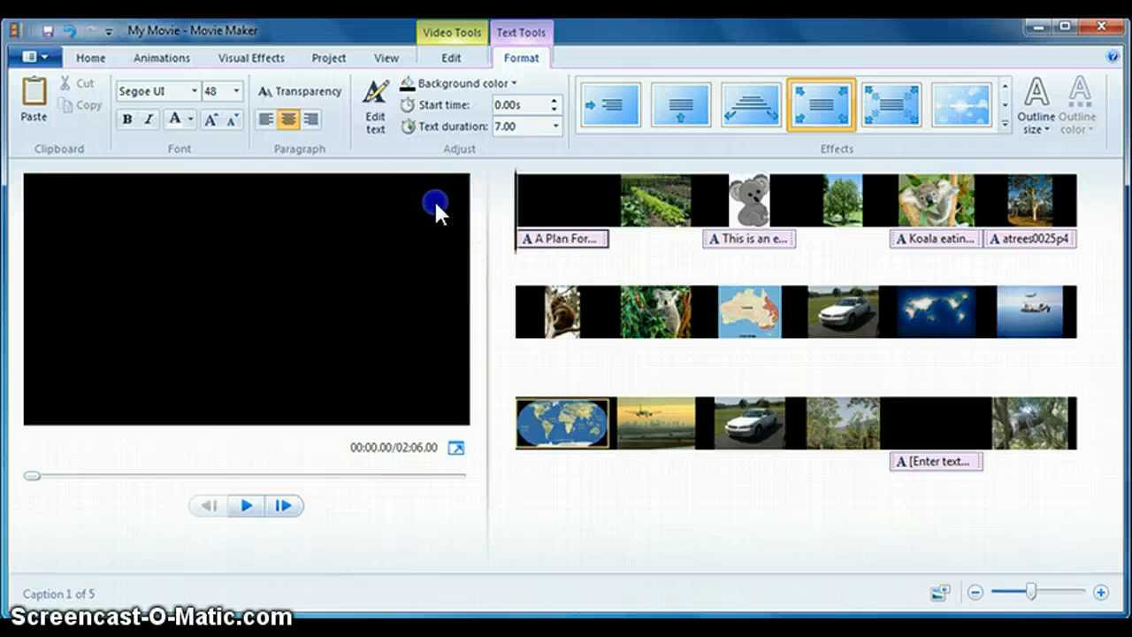
Set the opening title's background color to light purple and open its text for editing.
{"action": "left_click", "coordinate": [555, 203]}
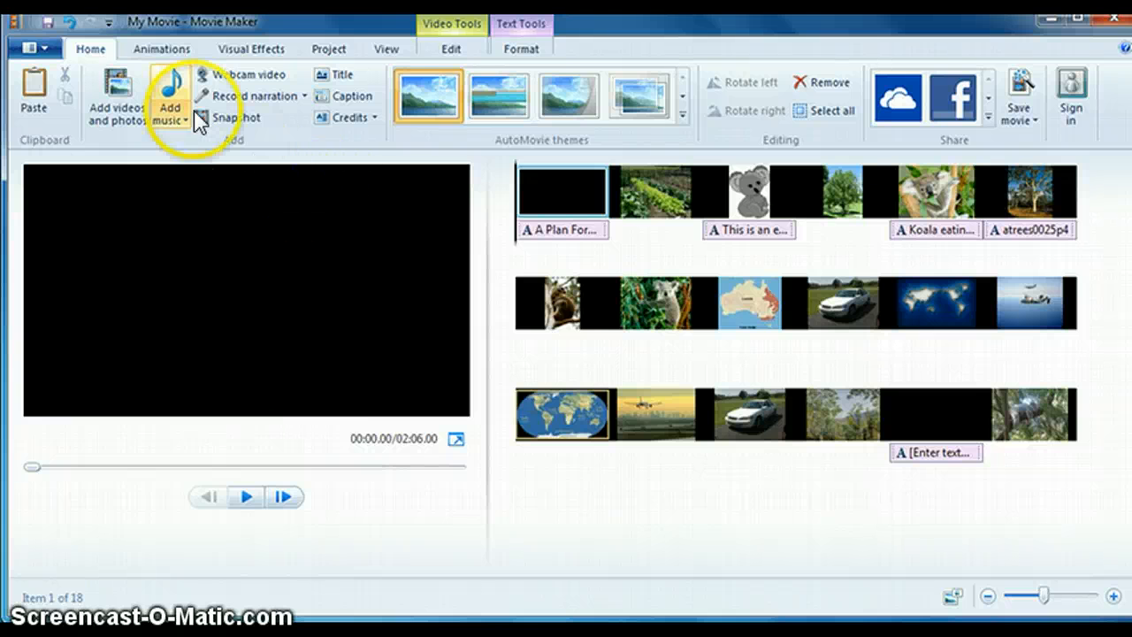
{"action": "left_click", "coordinate": [521, 48]}
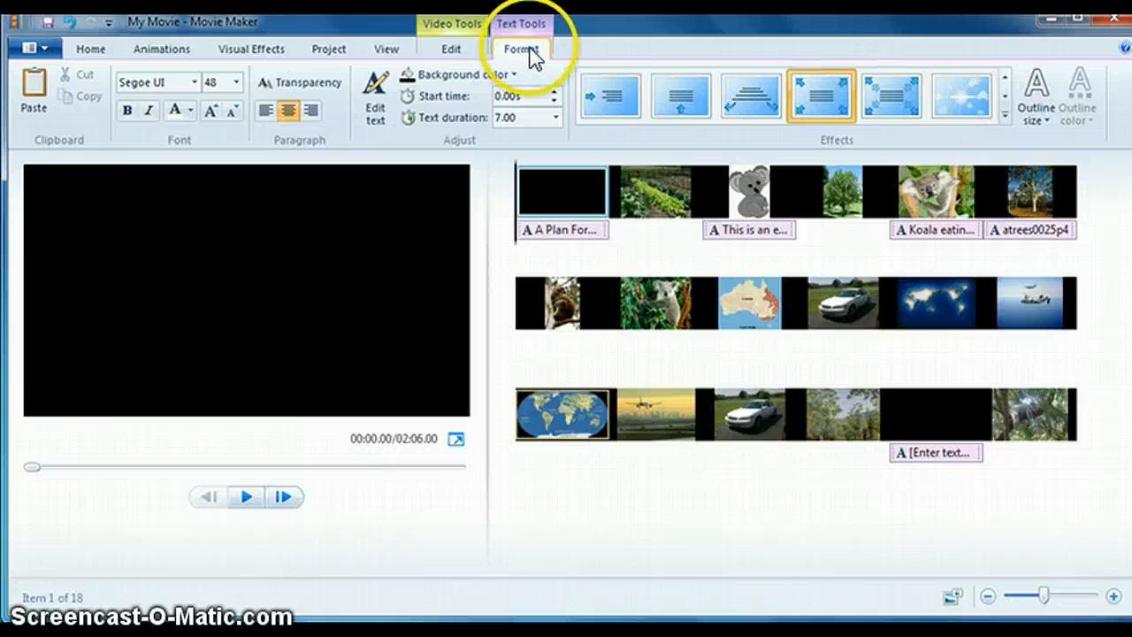
{"action": "left_click", "coordinate": [472, 79]}
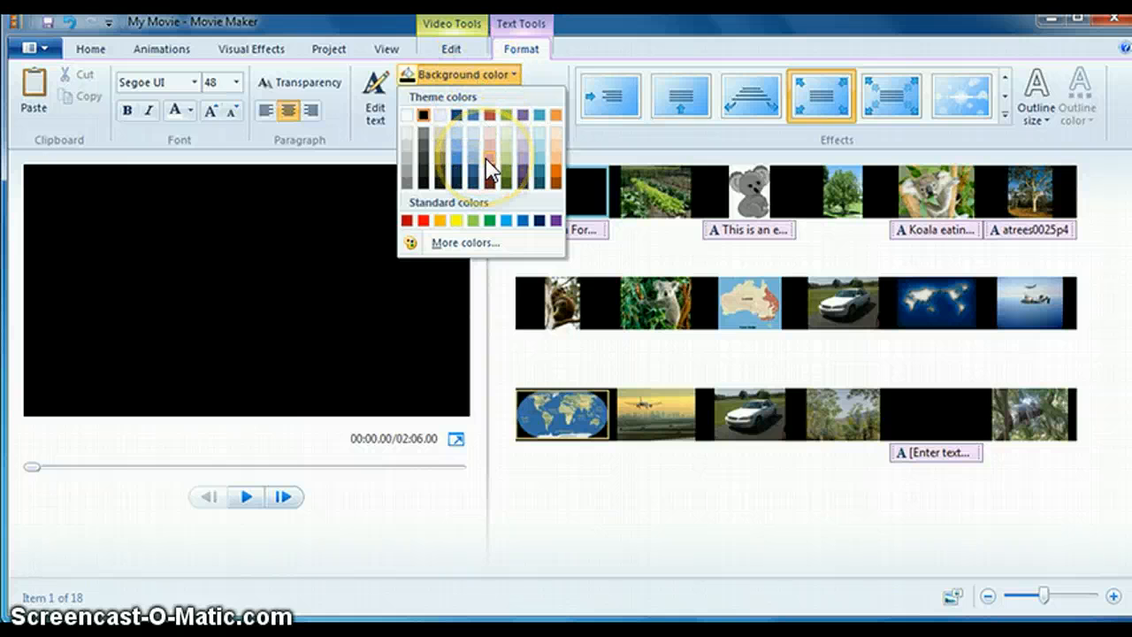
{"action": "left_click", "coordinate": [522, 159]}
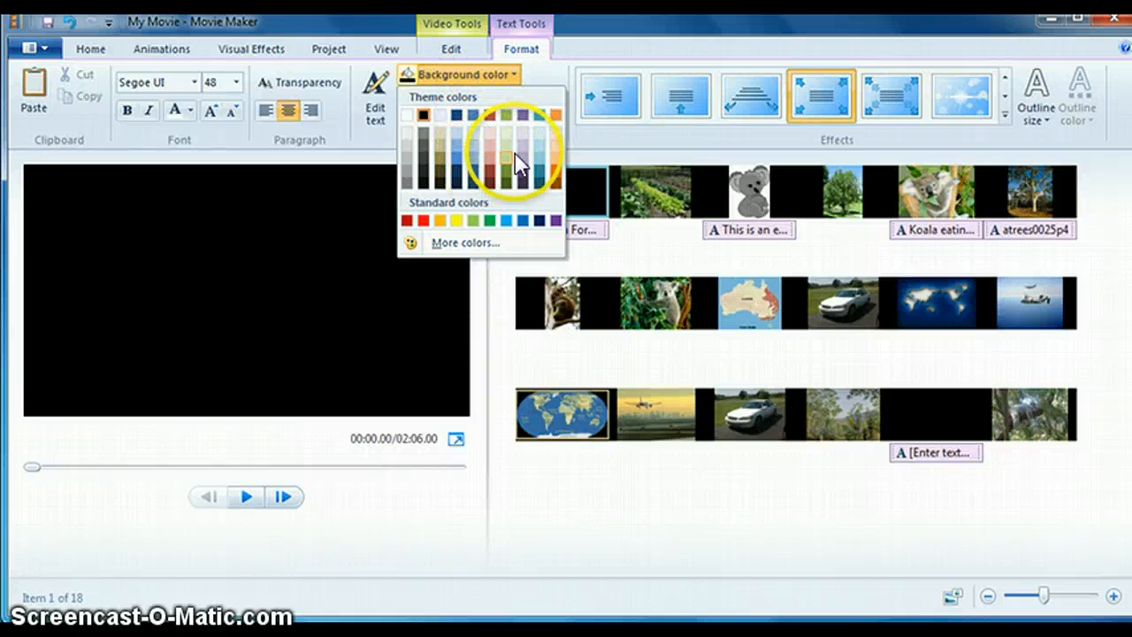
{"action": "left_click", "coordinate": [345, 286]}
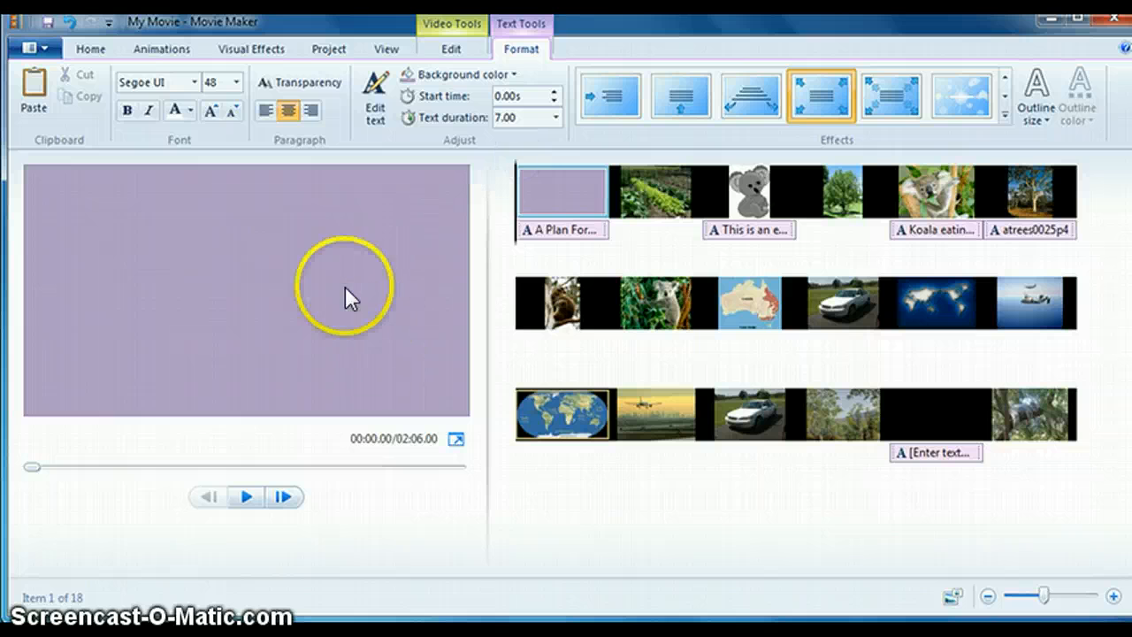
{"action": "left_click", "coordinate": [385, 123]}
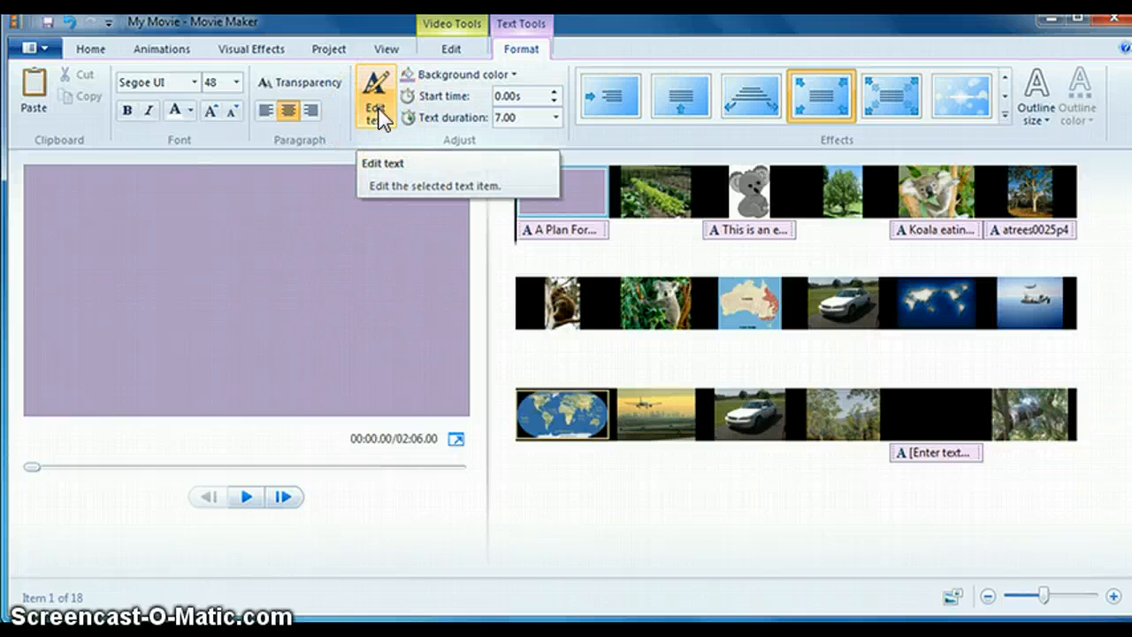
{"action": "left_click", "coordinate": [376, 110]}
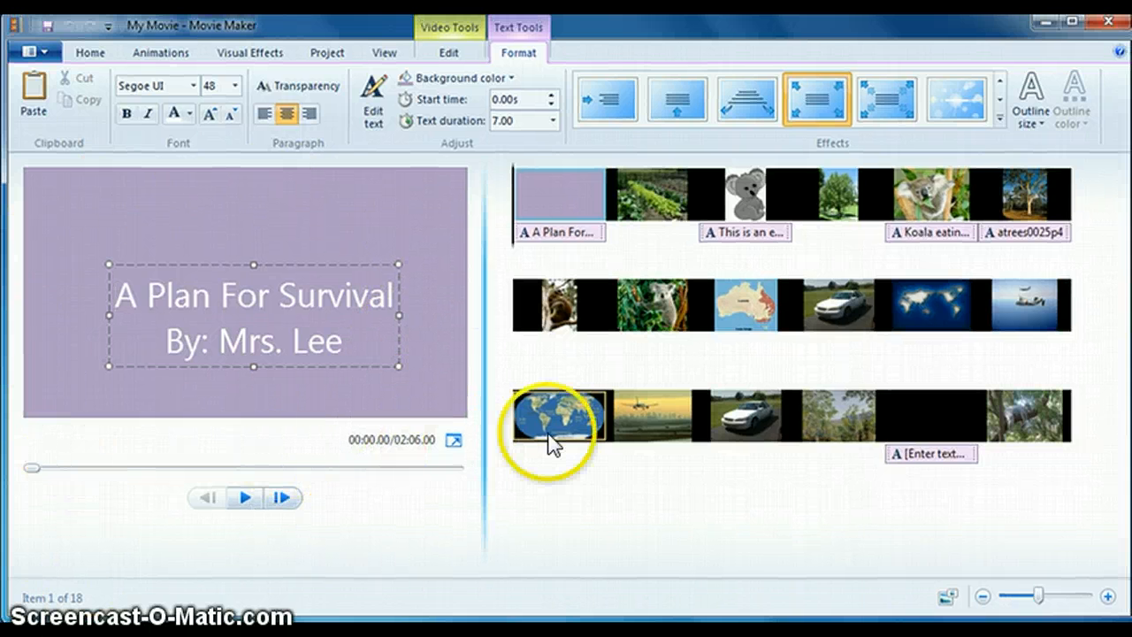
Add the caption "My Garden" to the vegetable garden photo.
{"action": "left_click", "coordinate": [678, 215]}
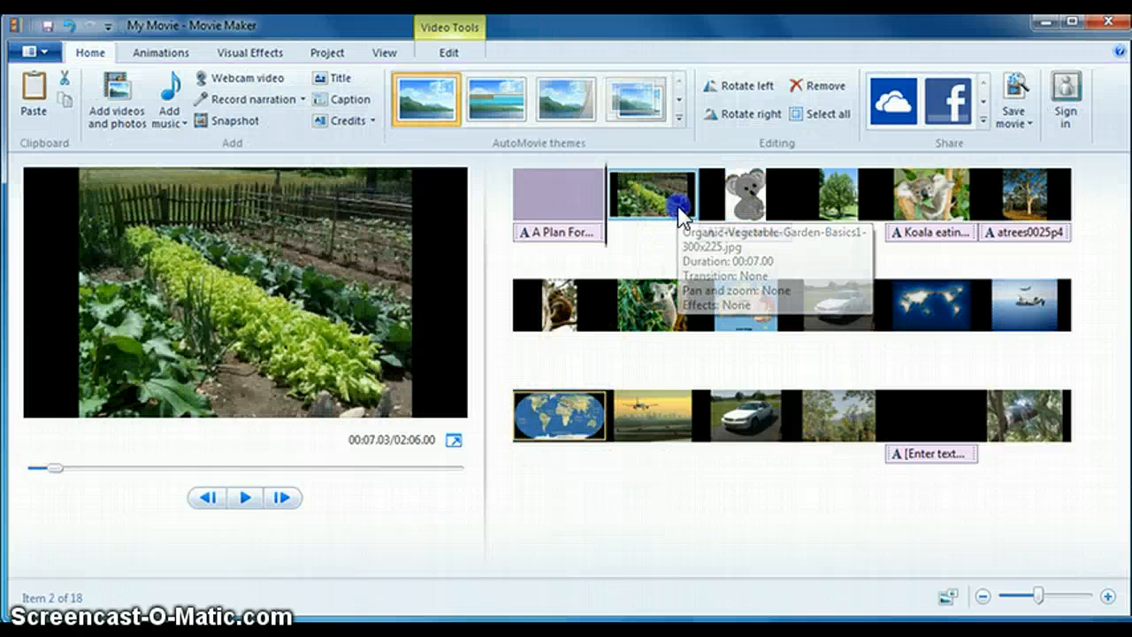
{"action": "left_click", "coordinate": [650, 199]}
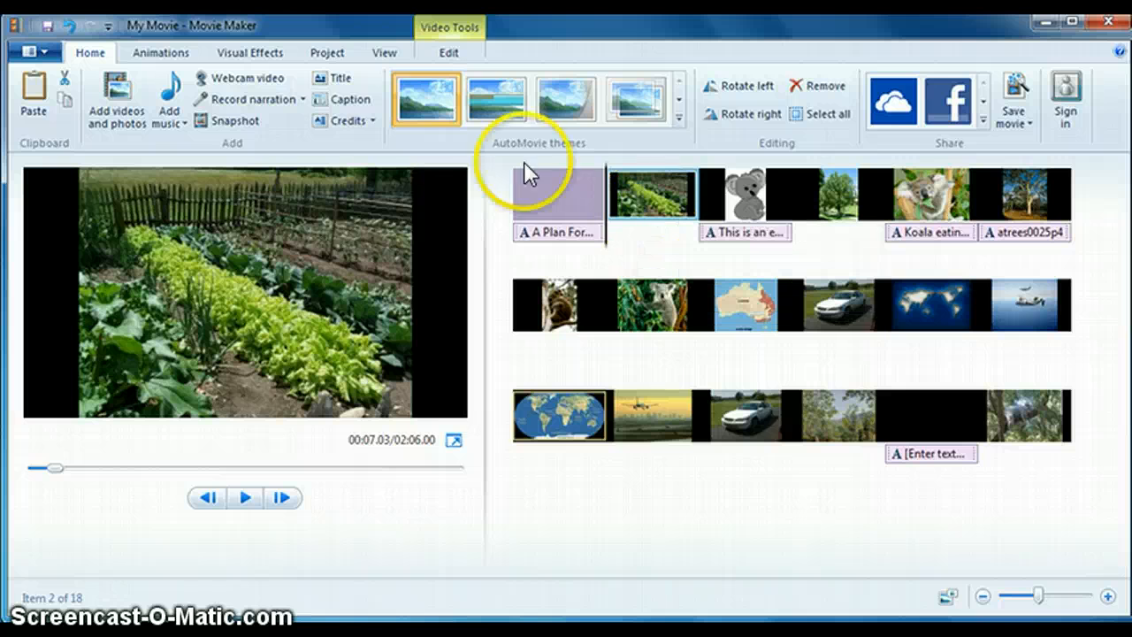
{"action": "left_click", "coordinate": [345, 99]}
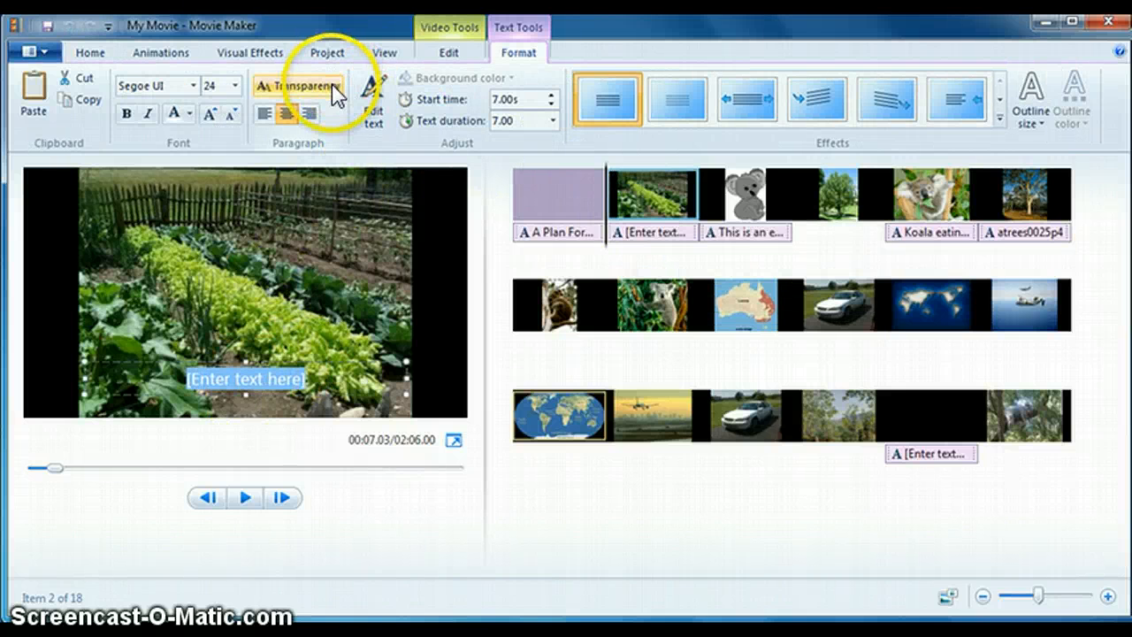
{"action": "left_click", "coordinate": [522, 55]}
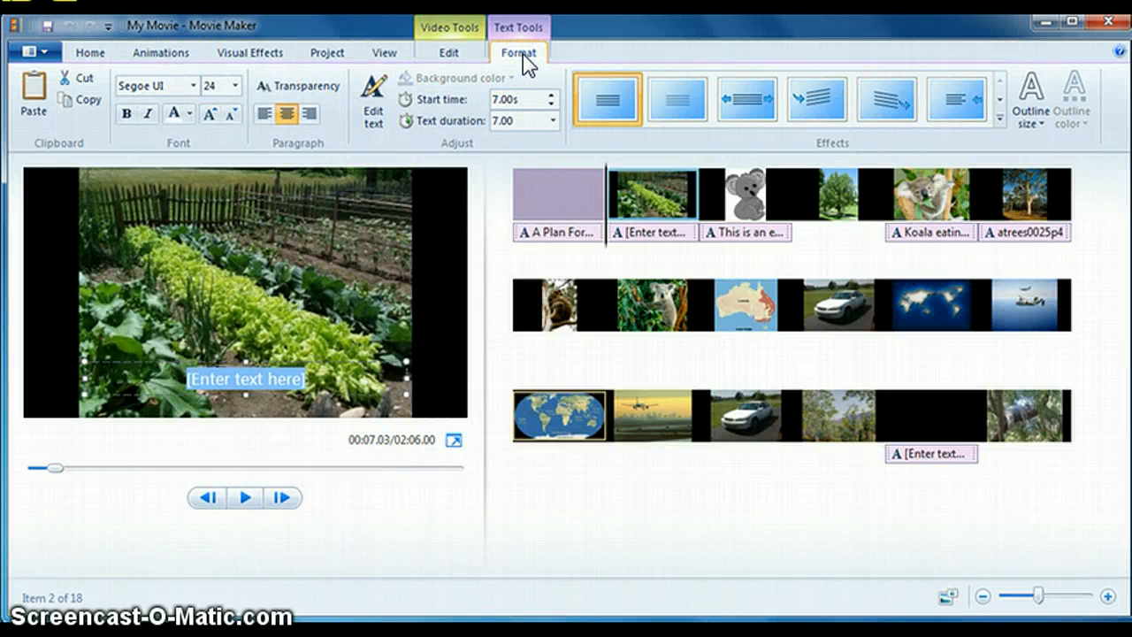
{"action": "left_click", "coordinate": [276, 380]}
{"action": "left_click_drag", "start_coordinate": [291, 381], "coordinate": [168, 398]}
{"action": "type", "text": "My Garden"}
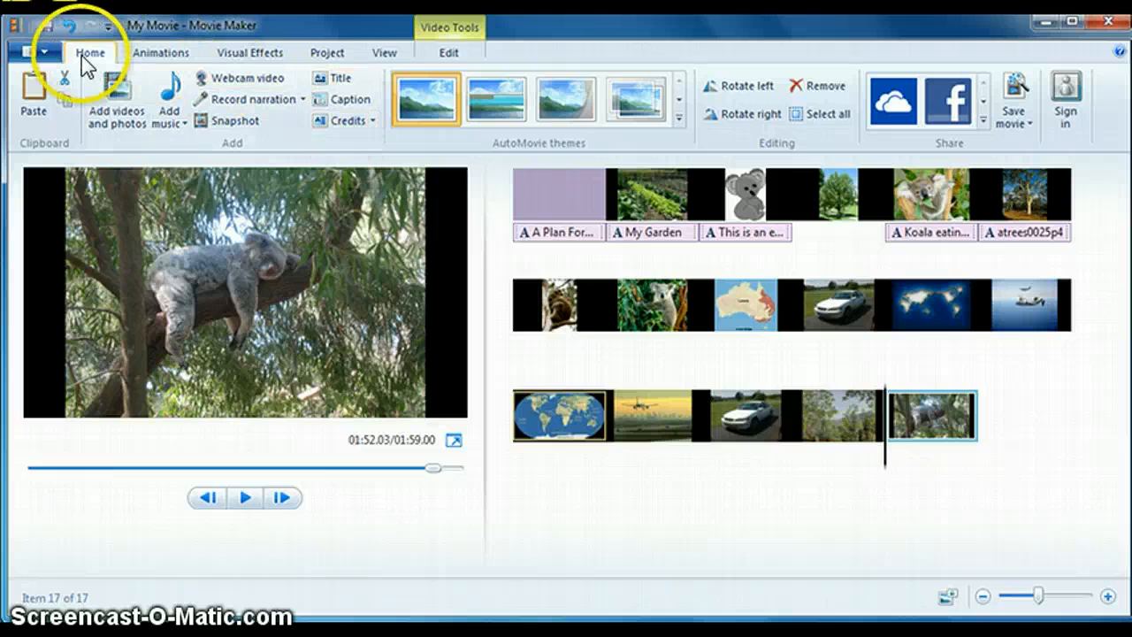
Add a credits screen at the end of the movie, keeping its placeholder text.
{"action": "left_click", "coordinate": [344, 123]}
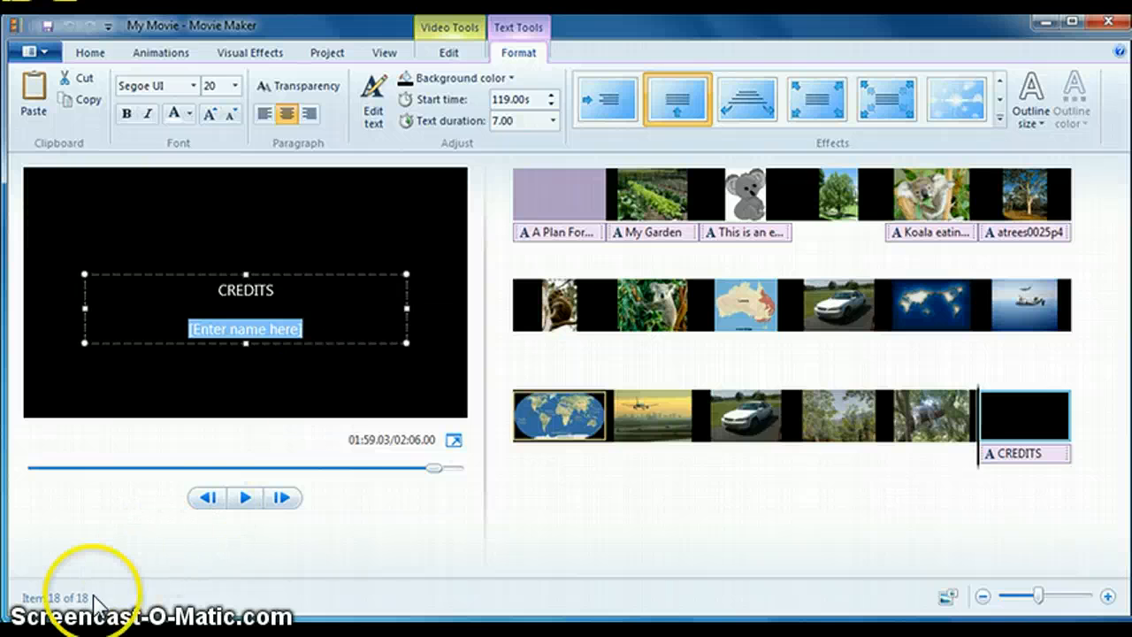
{"action": "left_click", "coordinate": [652, 305]}
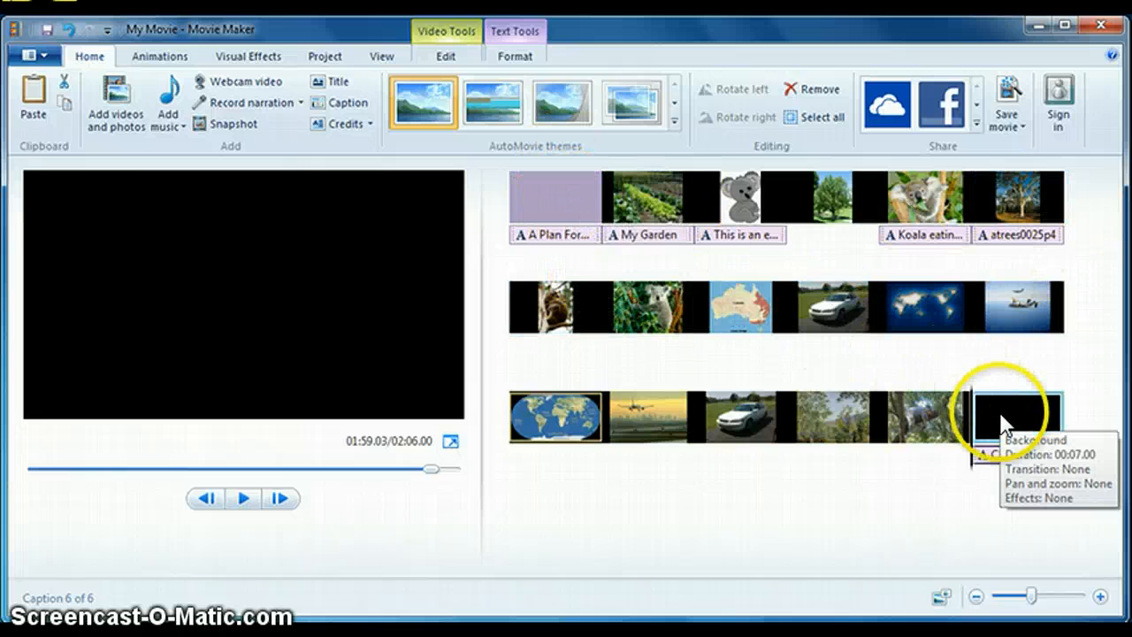
{"action": "left_click", "coordinate": [666, 196]}
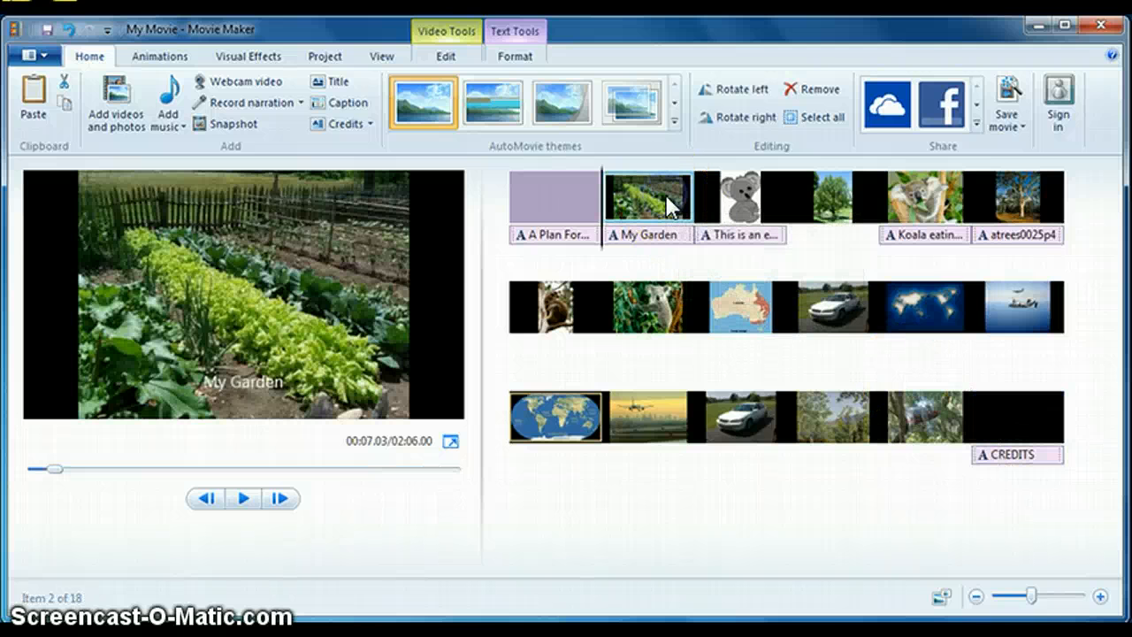
Apply the Blur - through black transition to the opening title.
{"action": "left_click", "coordinate": [551, 210]}
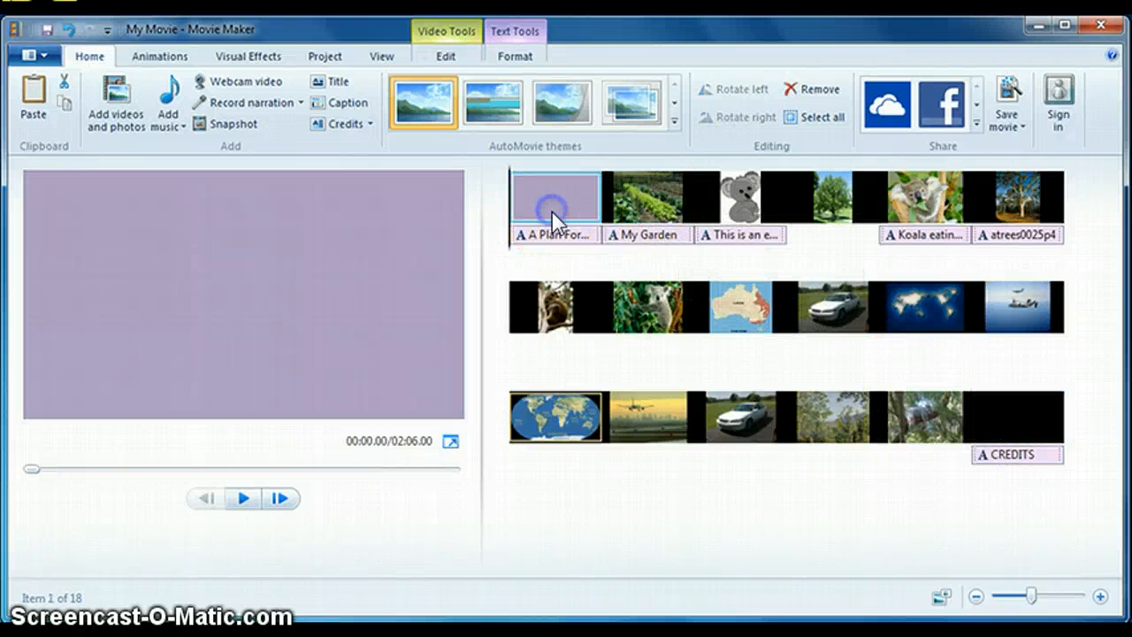
{"action": "left_click", "coordinate": [160, 60]}
{"action": "left_click", "coordinate": [141, 108]}
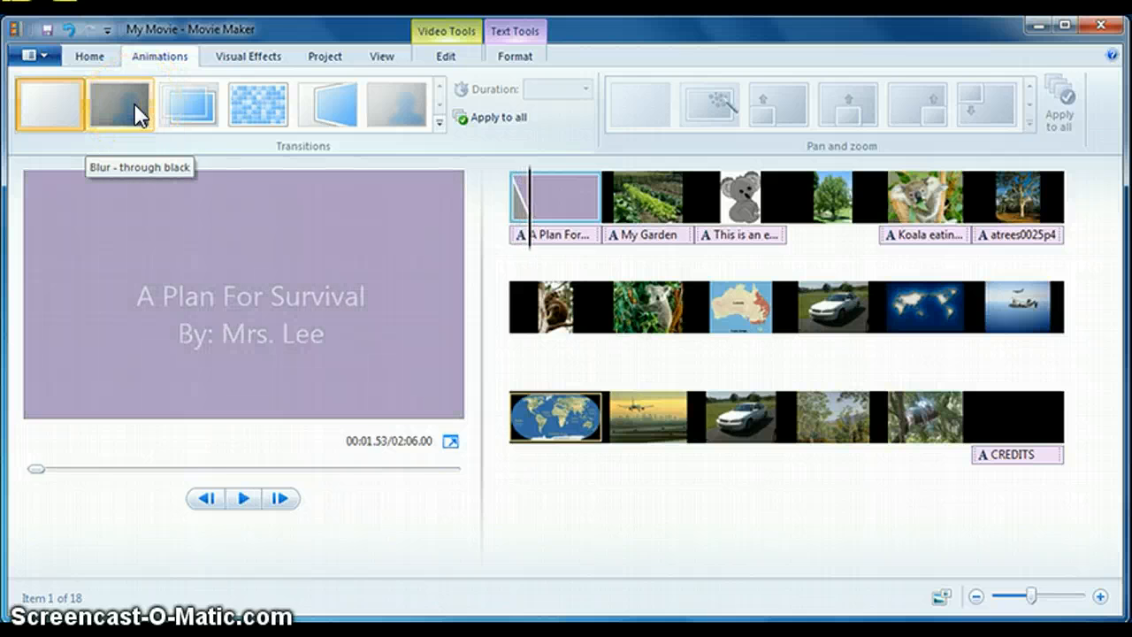
{"action": "left_click", "coordinate": [137, 114]}
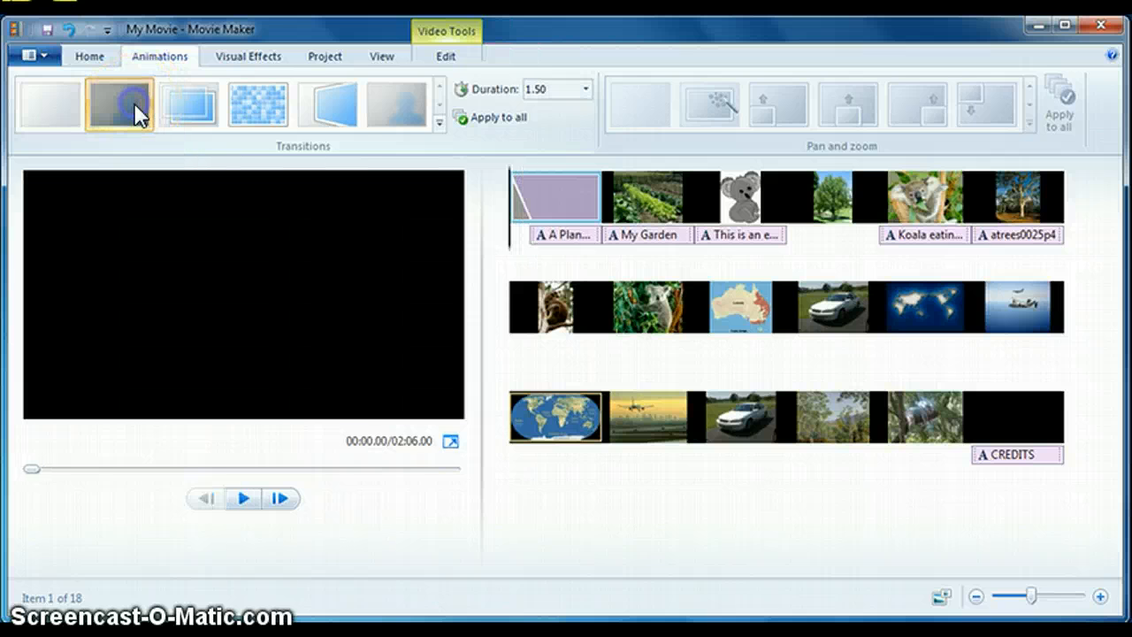
Give the vegetable garden photo the diamond-shaped diagonal transition and the cartoon koala the left-pointing wedge diagonal transition.
{"action": "left_click", "coordinate": [668, 211]}
{"action": "left_click", "coordinate": [247, 104]}
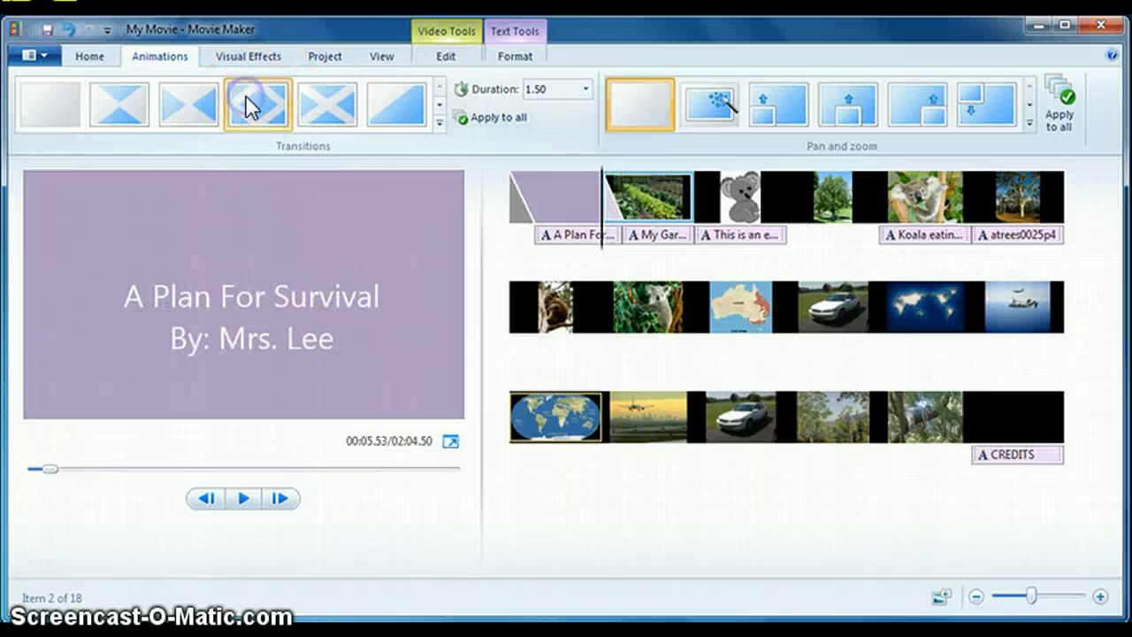
{"action": "left_click", "coordinate": [750, 210]}
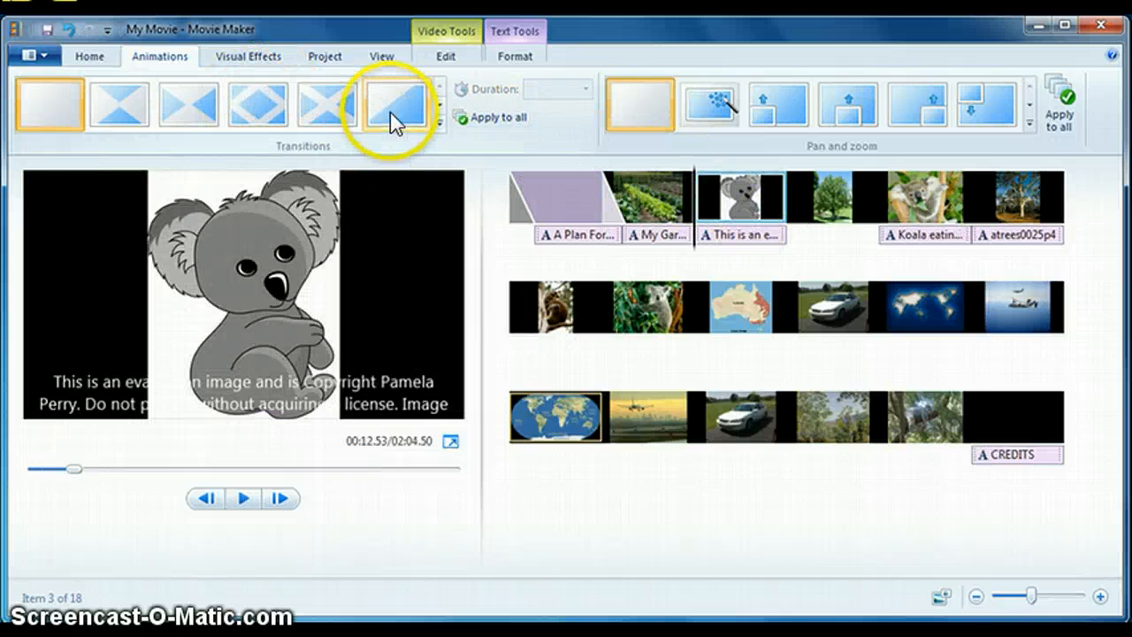
{"action": "left_click", "coordinate": [437, 126]}
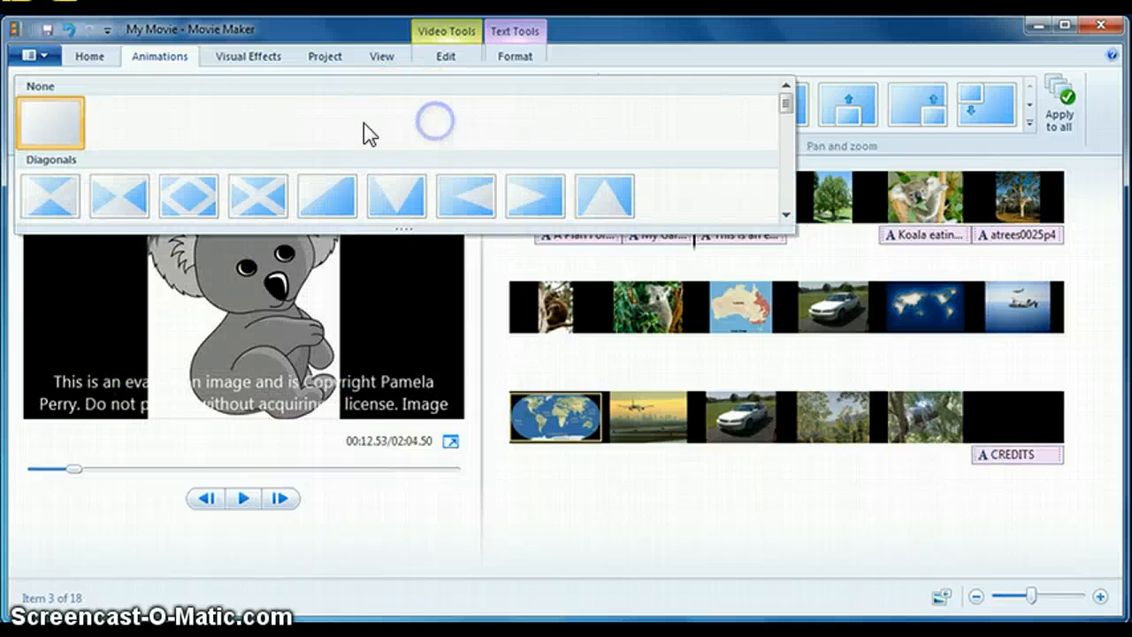
{"action": "left_click", "coordinate": [471, 207]}
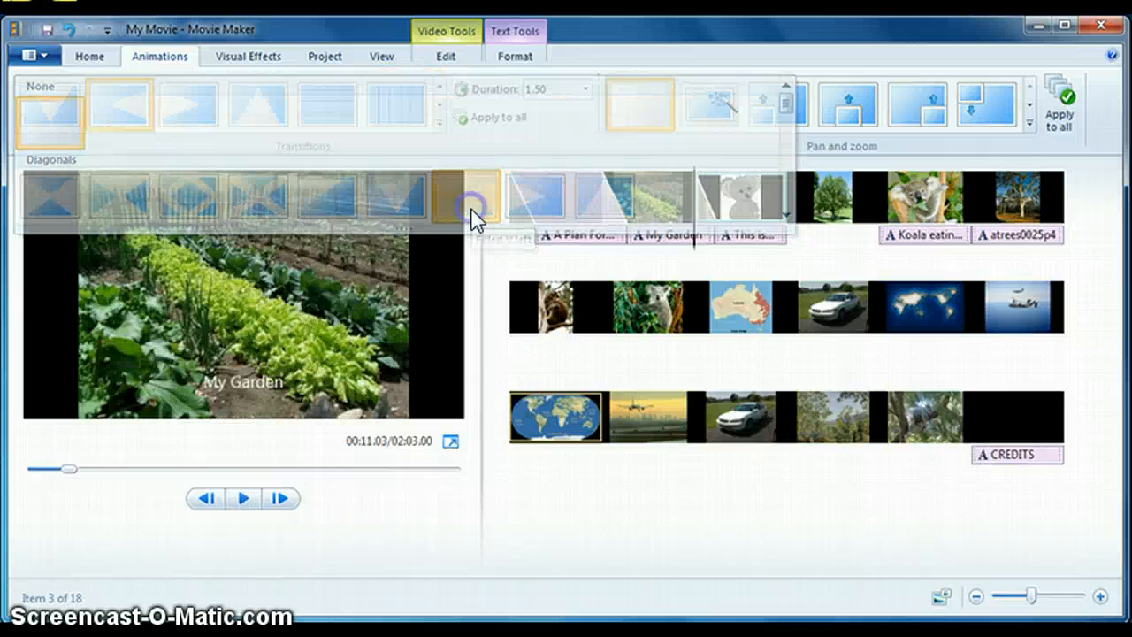
Apply the Diagonal - box out transition to the green tree photo and the Circles transition to the photo of the koala eating a leaf.
{"action": "left_click", "coordinate": [842, 199]}
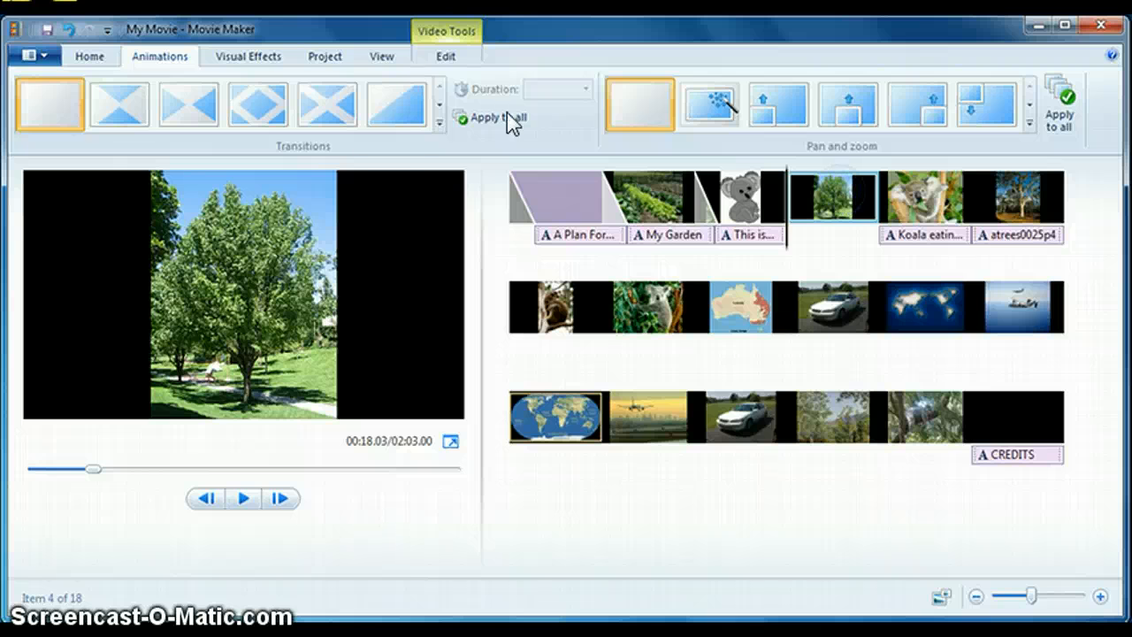
{"action": "left_click", "coordinate": [274, 110]}
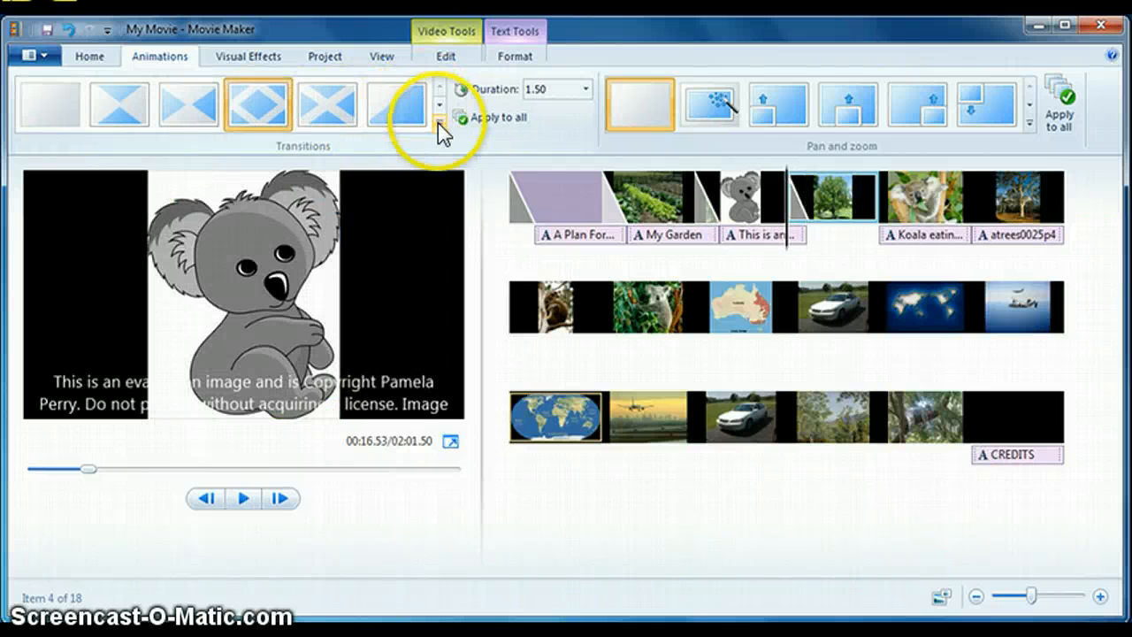
{"action": "left_click", "coordinate": [940, 205]}
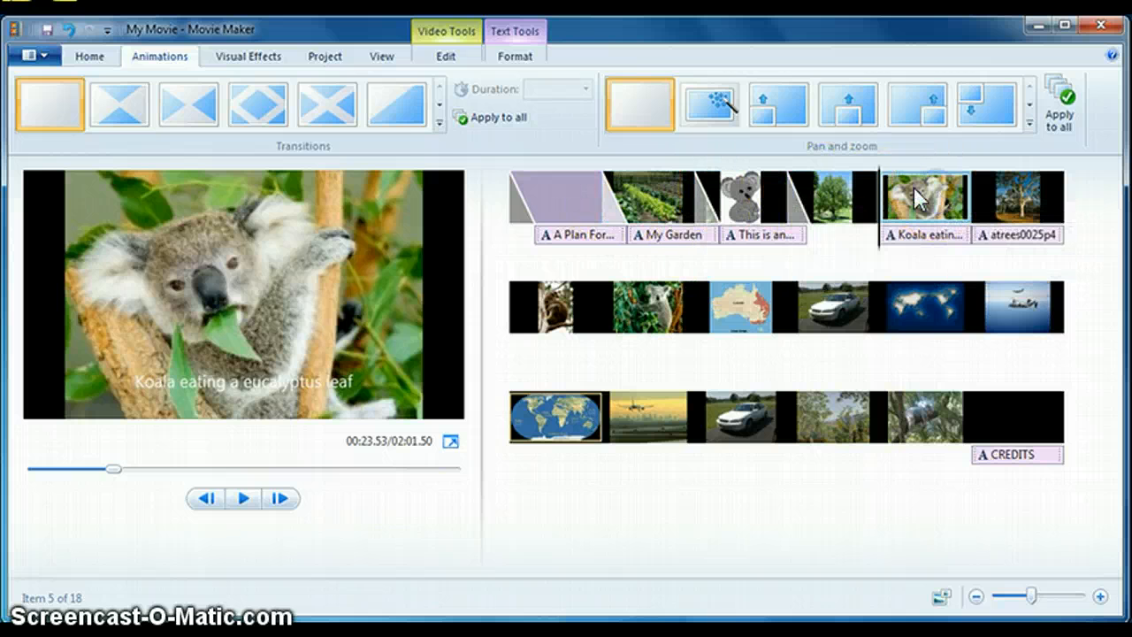
{"action": "left_click", "coordinate": [439, 123]}
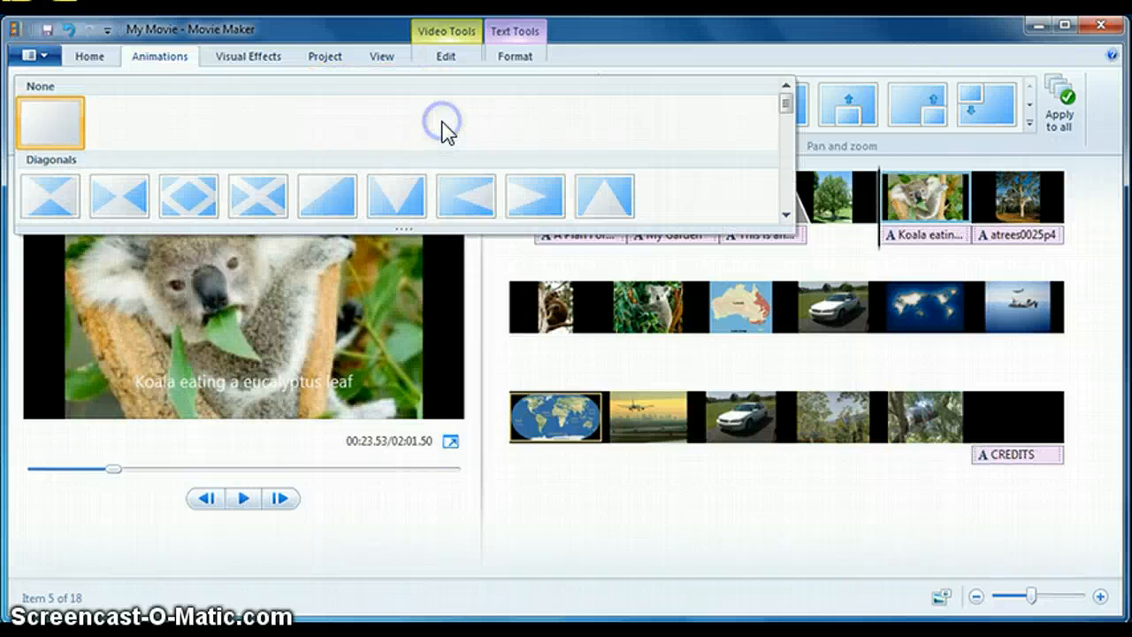
{"action": "left_click", "coordinate": [785, 215]}
{"action": "left_click", "coordinate": [785, 215]}
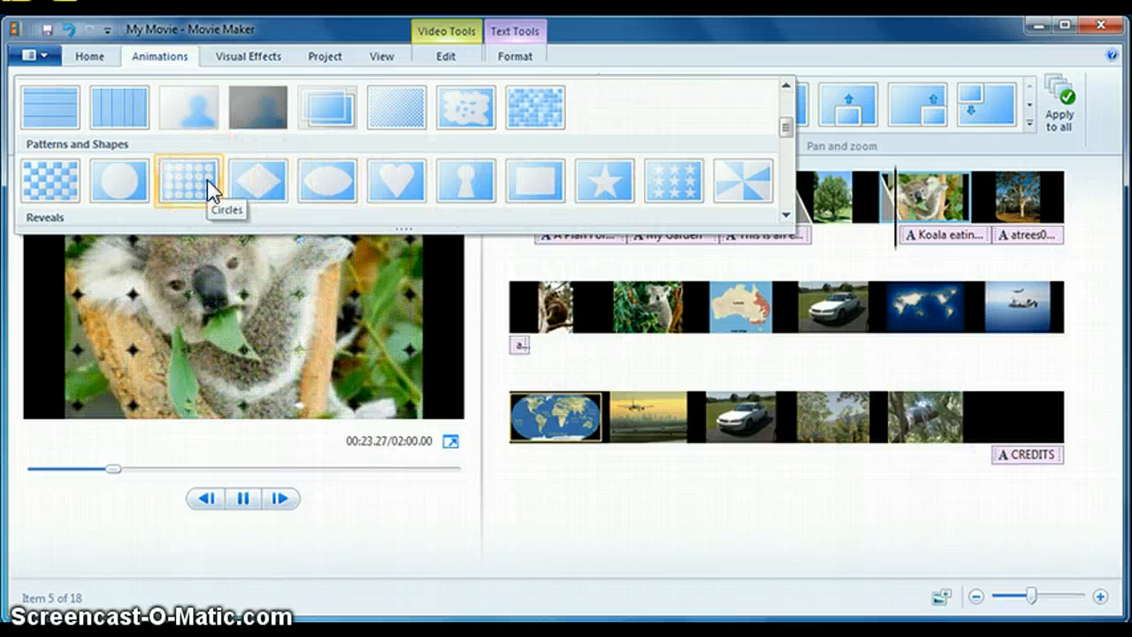
{"action": "left_click", "coordinate": [207, 179]}
Apply the Reveal down transition to the atrees0025p4 gum tree photo.
{"action": "left_click", "coordinate": [1022, 204]}
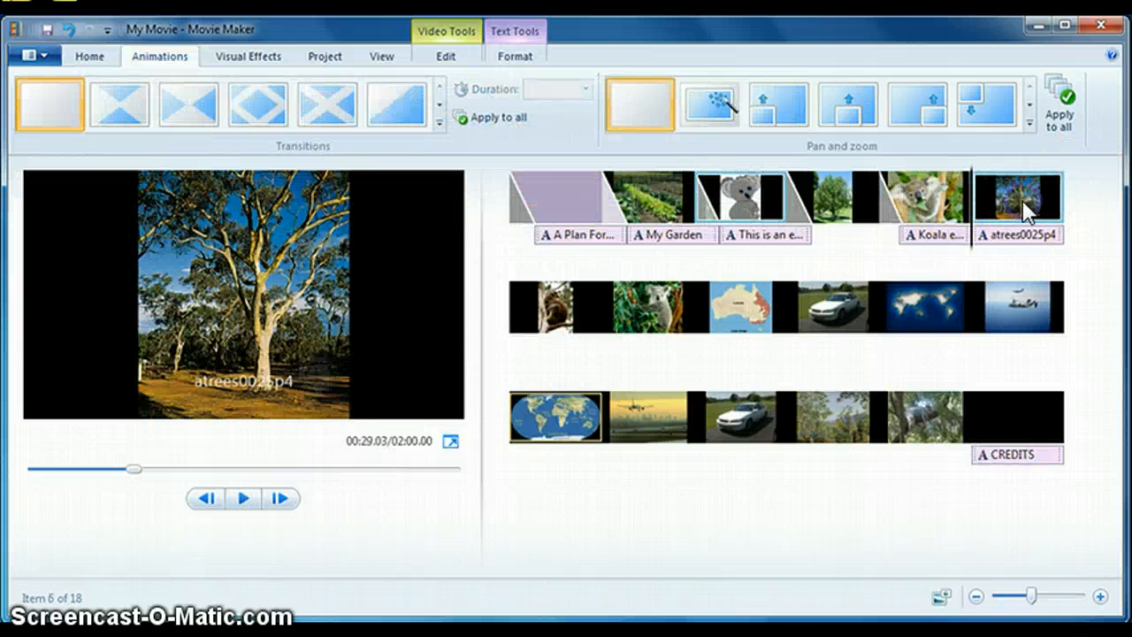
{"action": "left_click", "coordinate": [438, 123]}
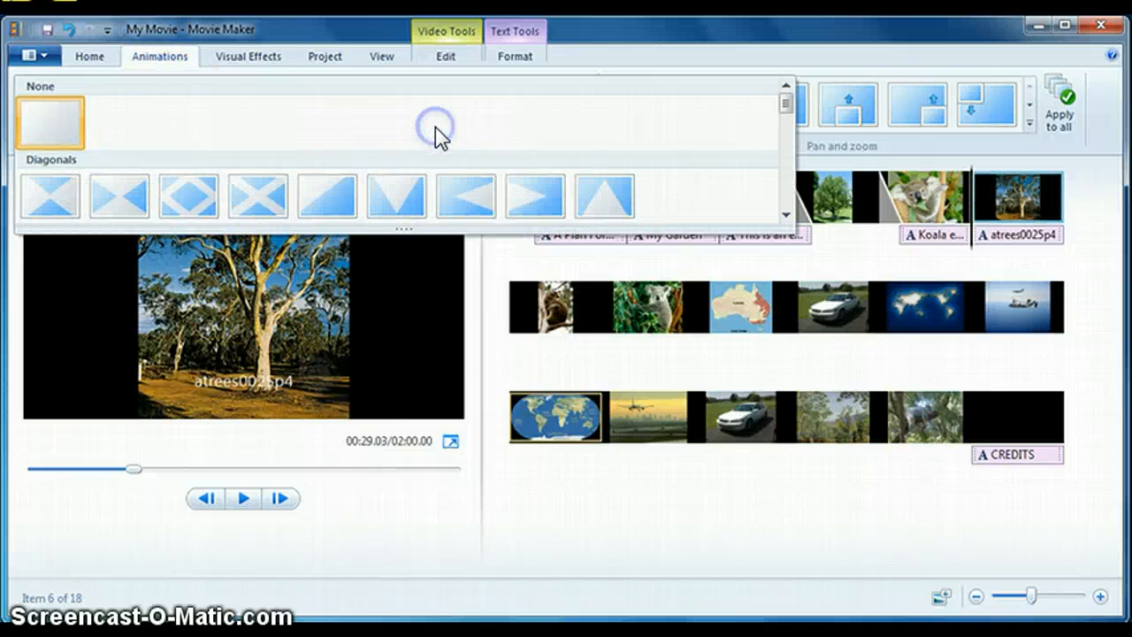
{"action": "left_click", "coordinate": [785, 215]}
{"action": "left_click", "coordinate": [785, 215]}
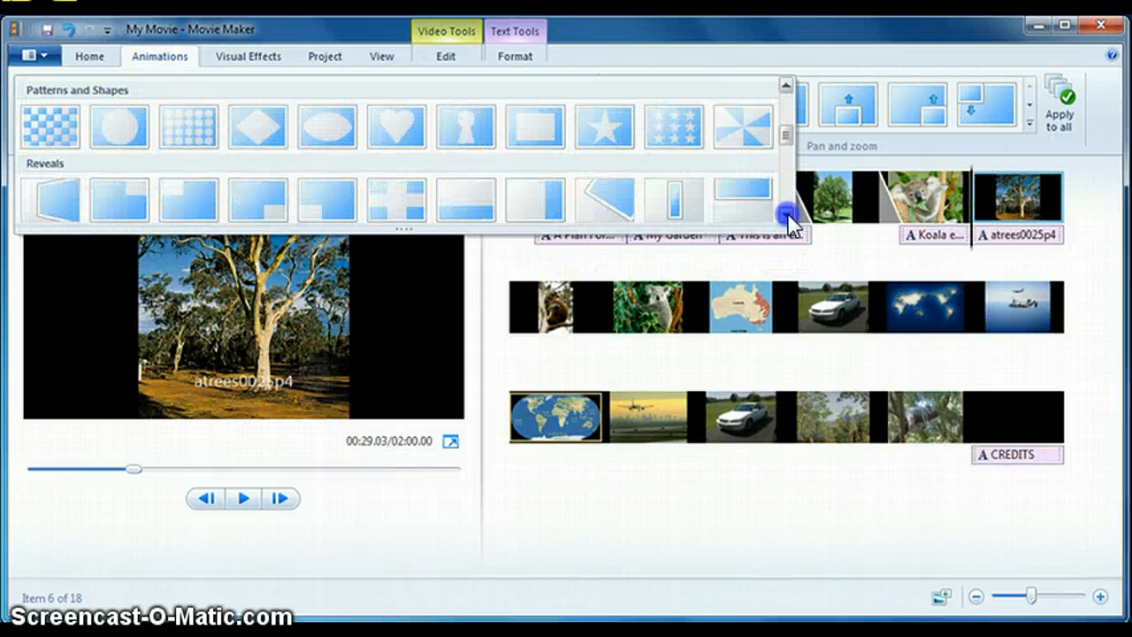
{"action": "left_click", "coordinate": [785, 214]}
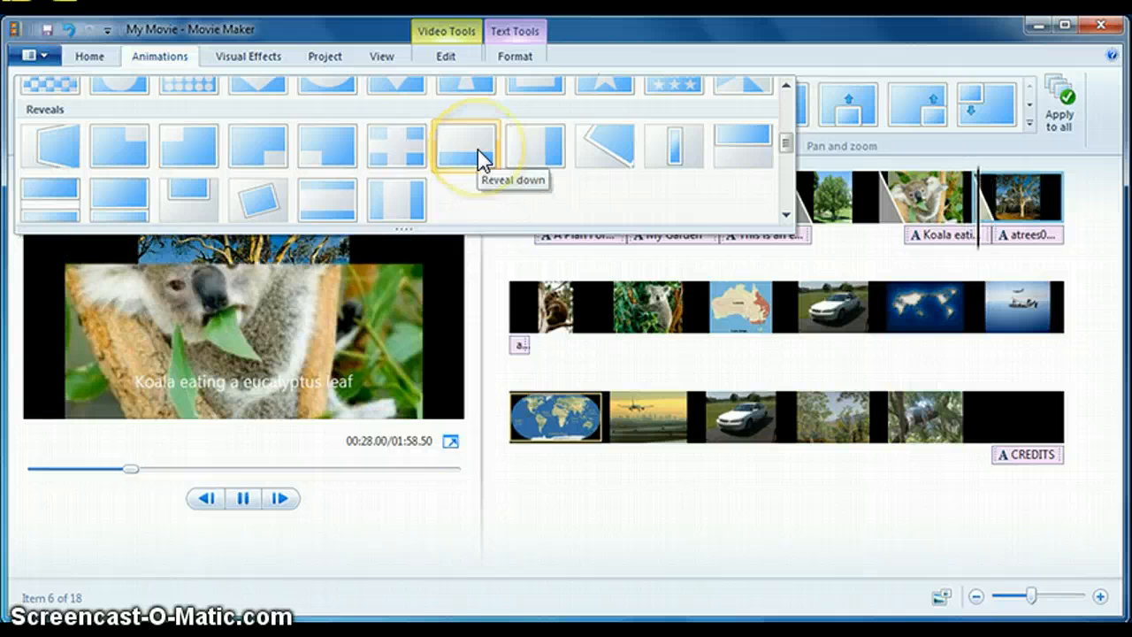
{"action": "left_click", "coordinate": [480, 159]}
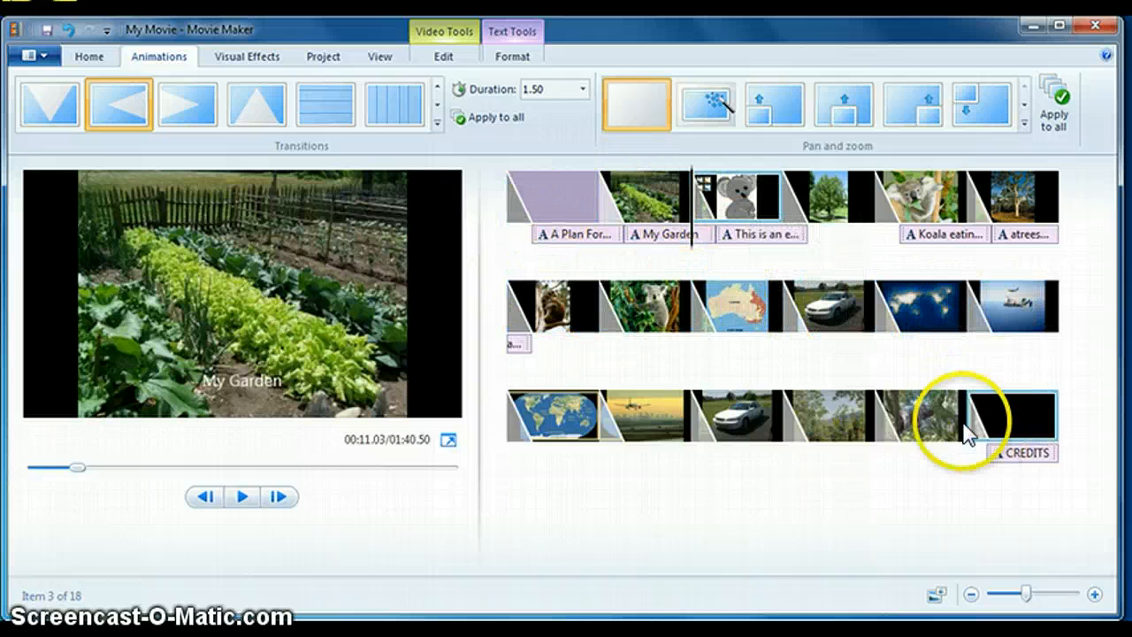
Apply the pale white fade effect from the Motions and Fades visual effects to the vegetable garden photo.
{"action": "left_click", "coordinate": [265, 64]}
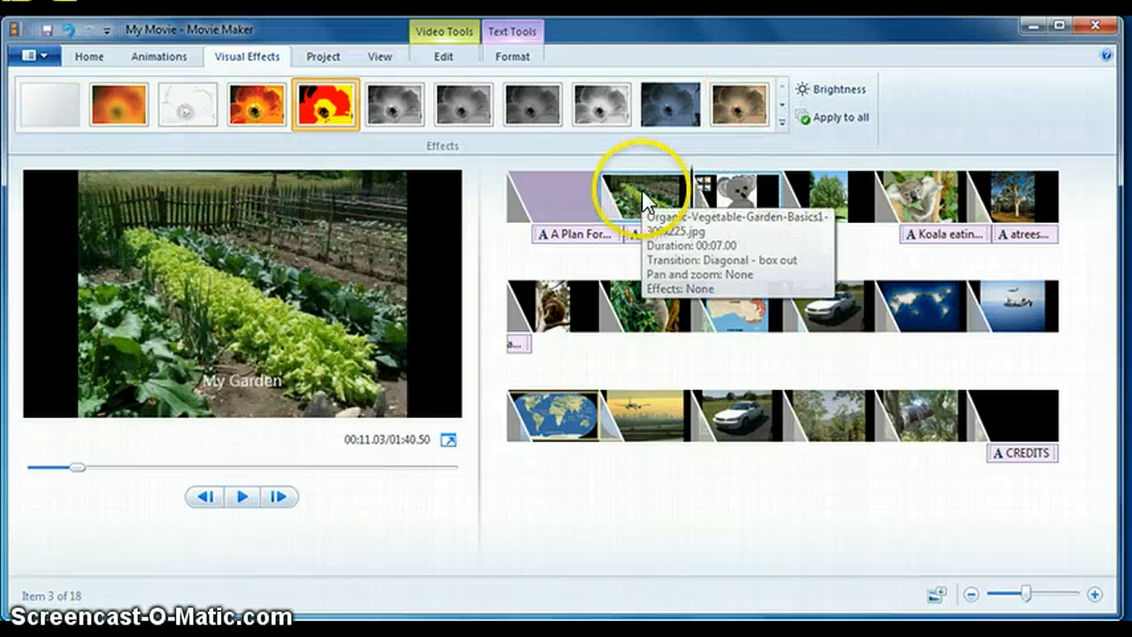
{"action": "left_click", "coordinate": [641, 188]}
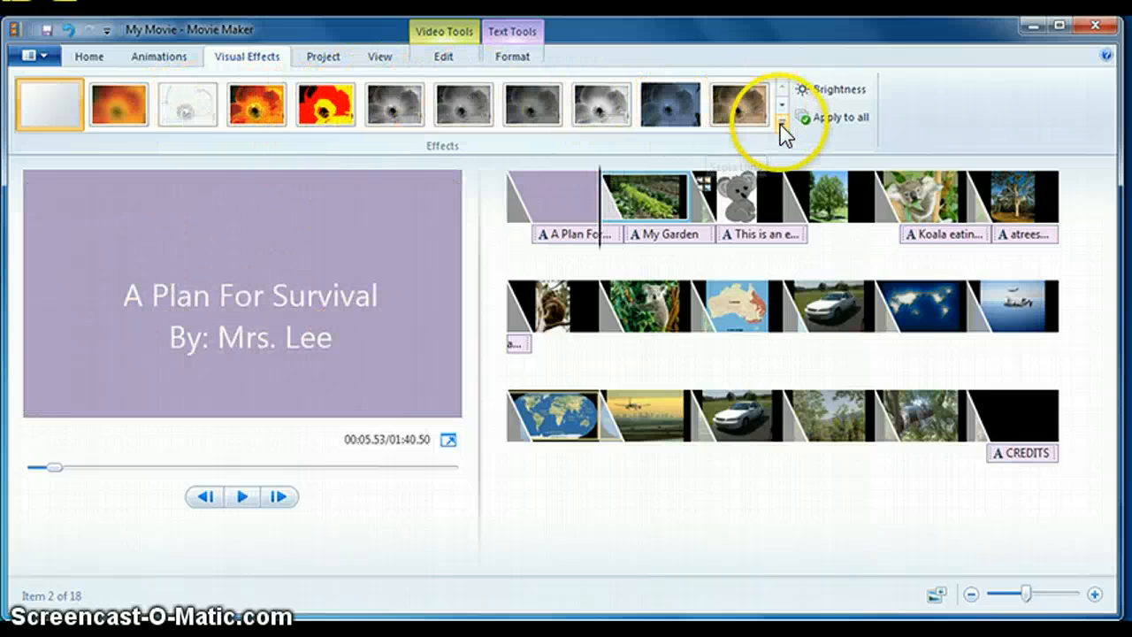
{"action": "left_click", "coordinate": [781, 130]}
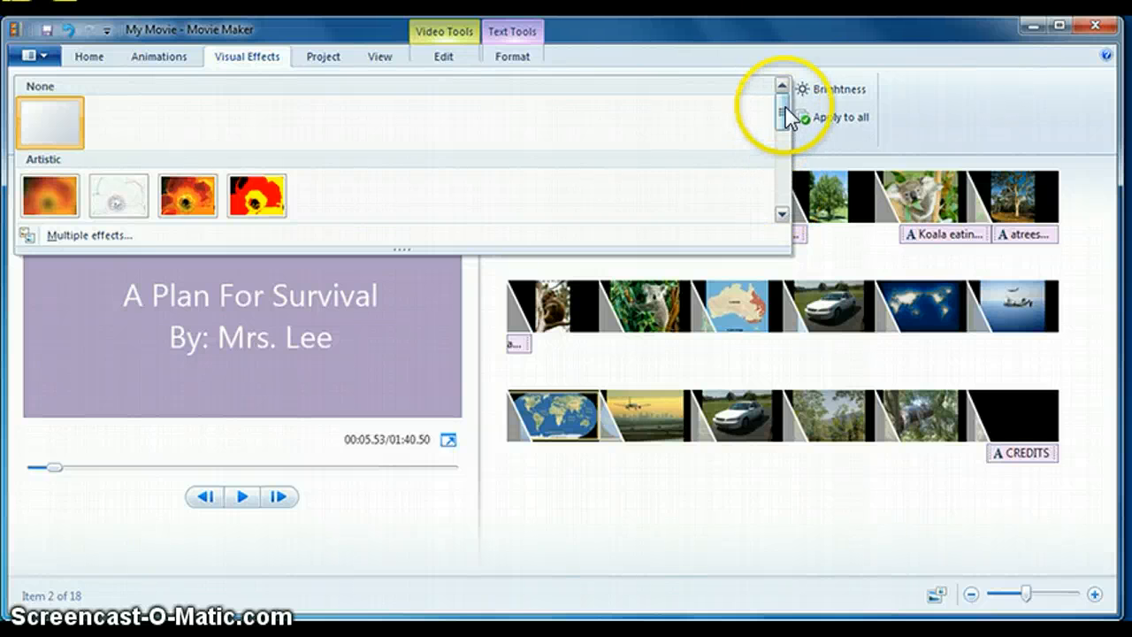
{"action": "left_click", "coordinate": [782, 214]}
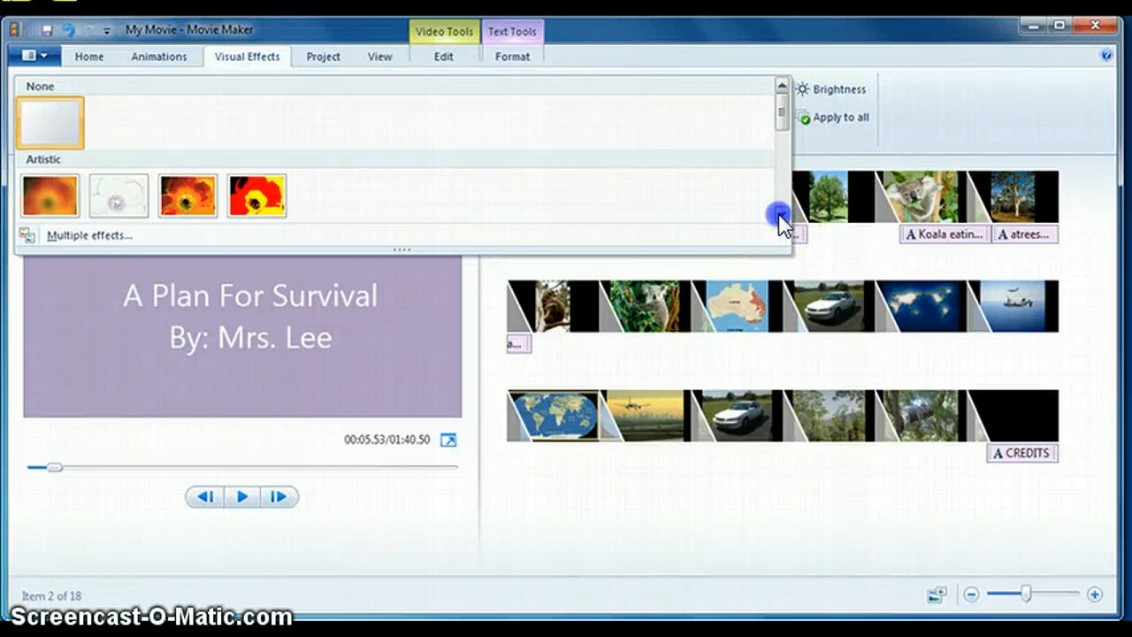
{"action": "left_click", "coordinate": [781, 215]}
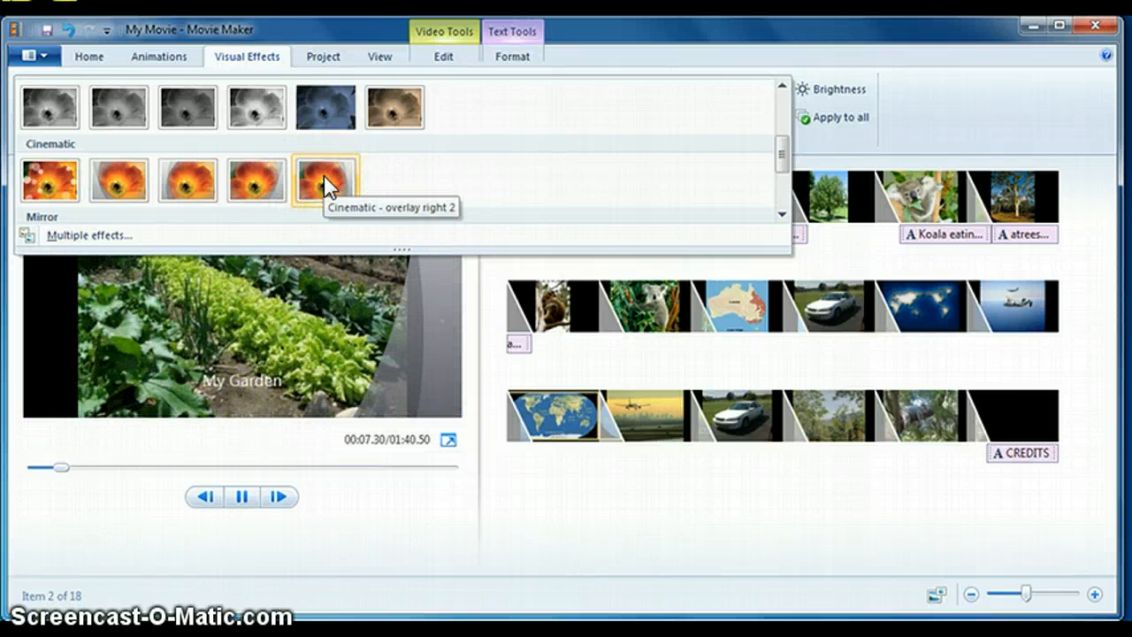
{"action": "left_click", "coordinate": [781, 213]}
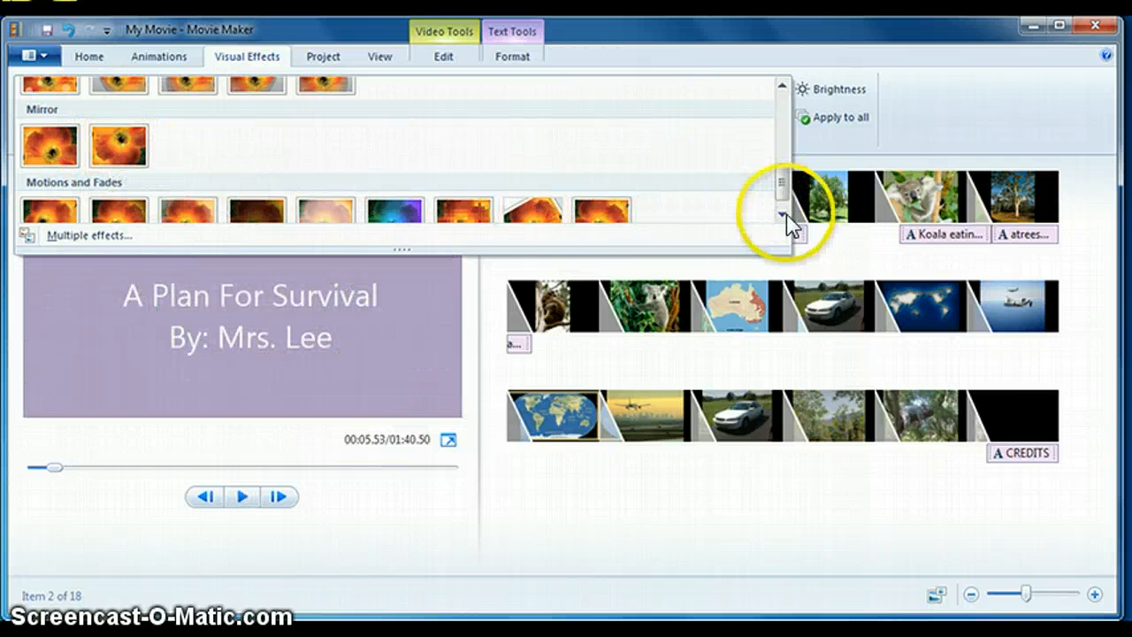
{"action": "left_click", "coordinate": [782, 214]}
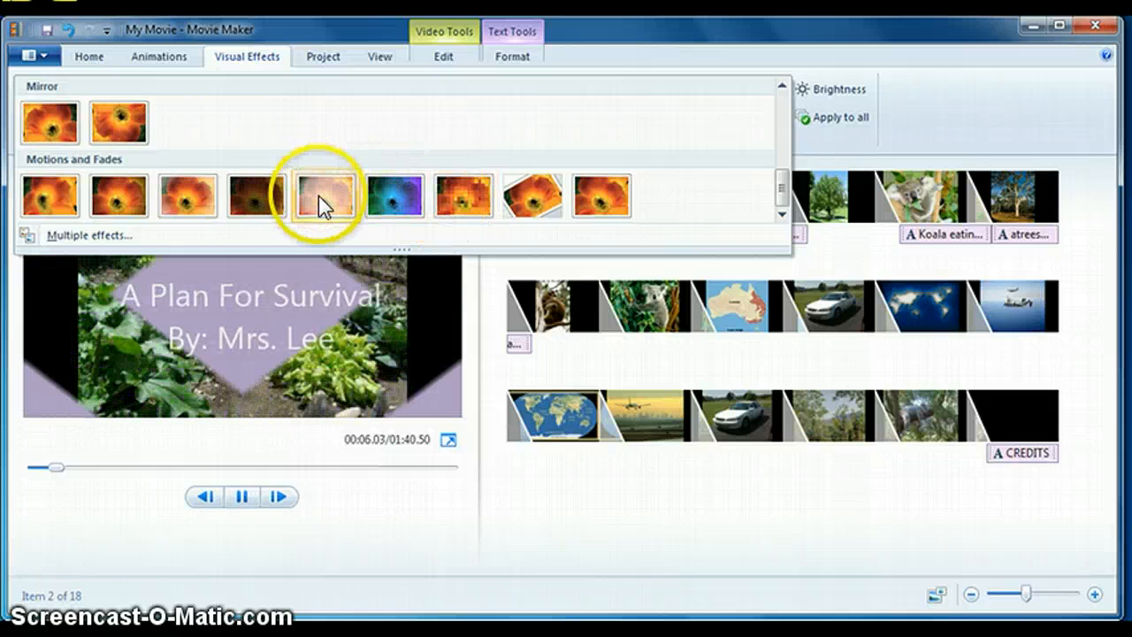
{"action": "left_click", "coordinate": [318, 195]}
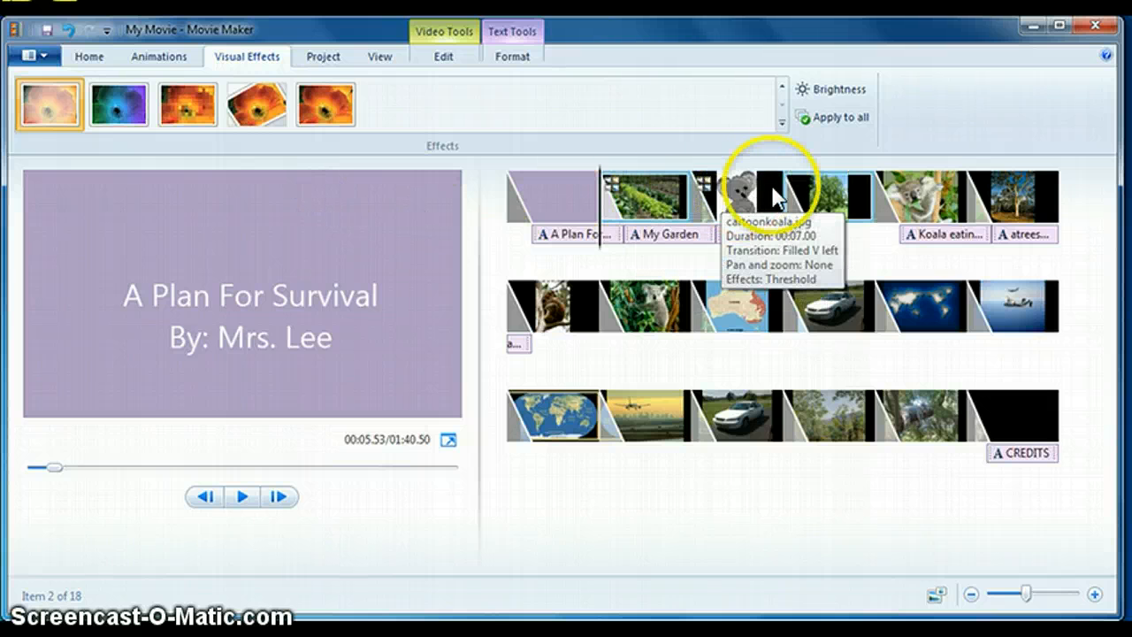
Try a black-and-white effect on the green tree photo and replace it with the Threshold effect.
{"action": "left_click", "coordinate": [828, 191]}
{"action": "left_click", "coordinate": [404, 101]}
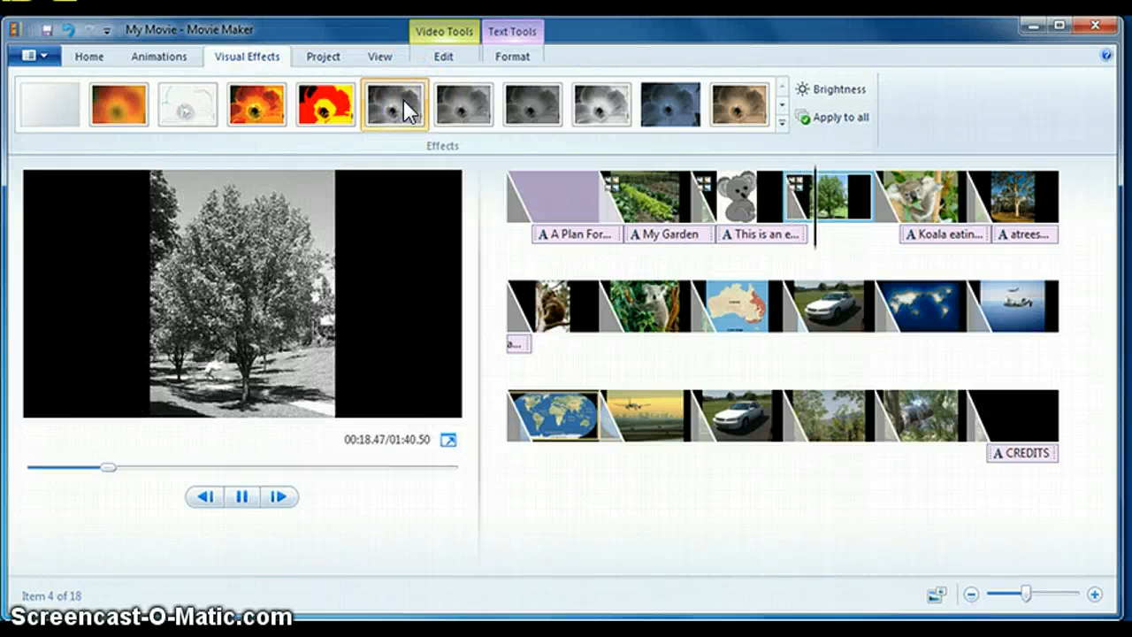
{"action": "left_click", "coordinate": [318, 113]}
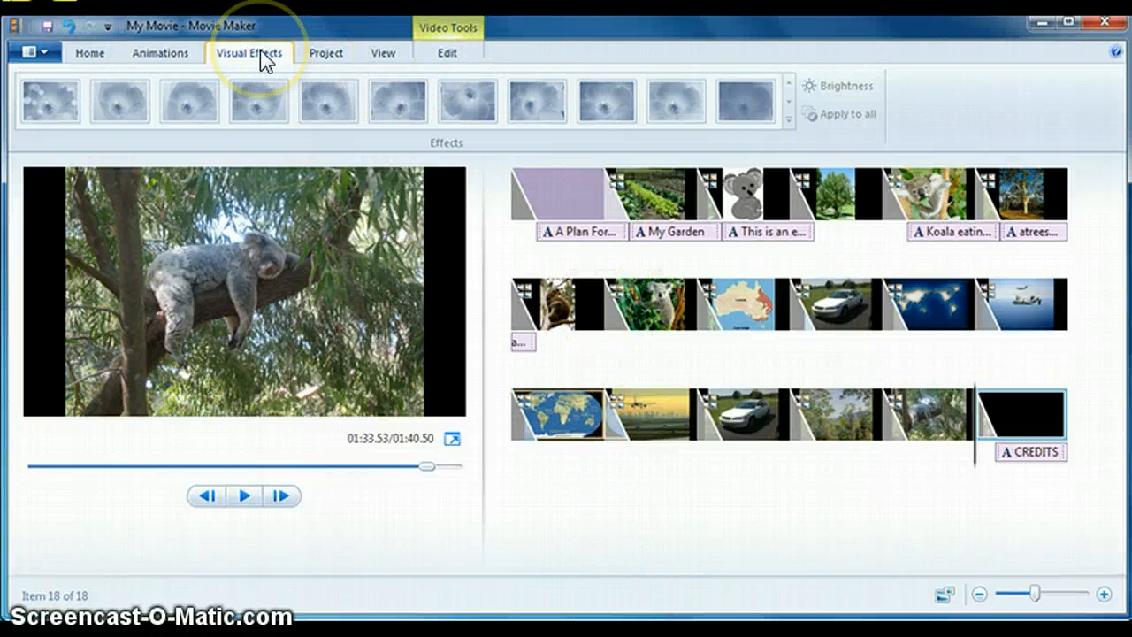
Open the Free Music Archive website from Movie Maker's online music sources to find a soundtrack.
{"action": "left_click", "coordinate": [91, 55]}
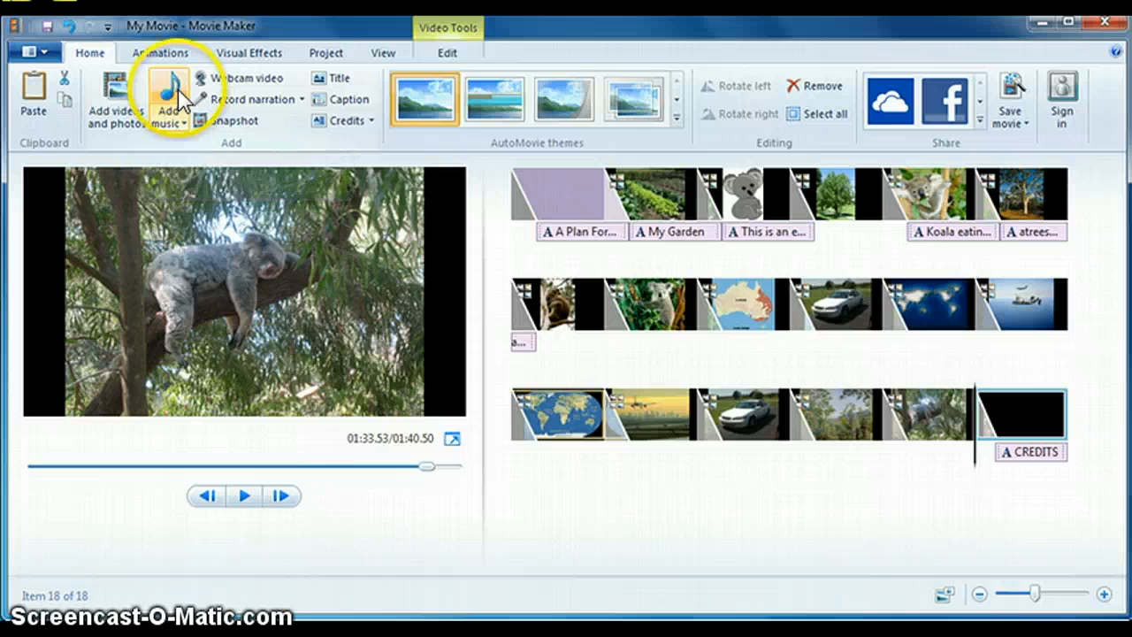
{"action": "left_click", "coordinate": [174, 122]}
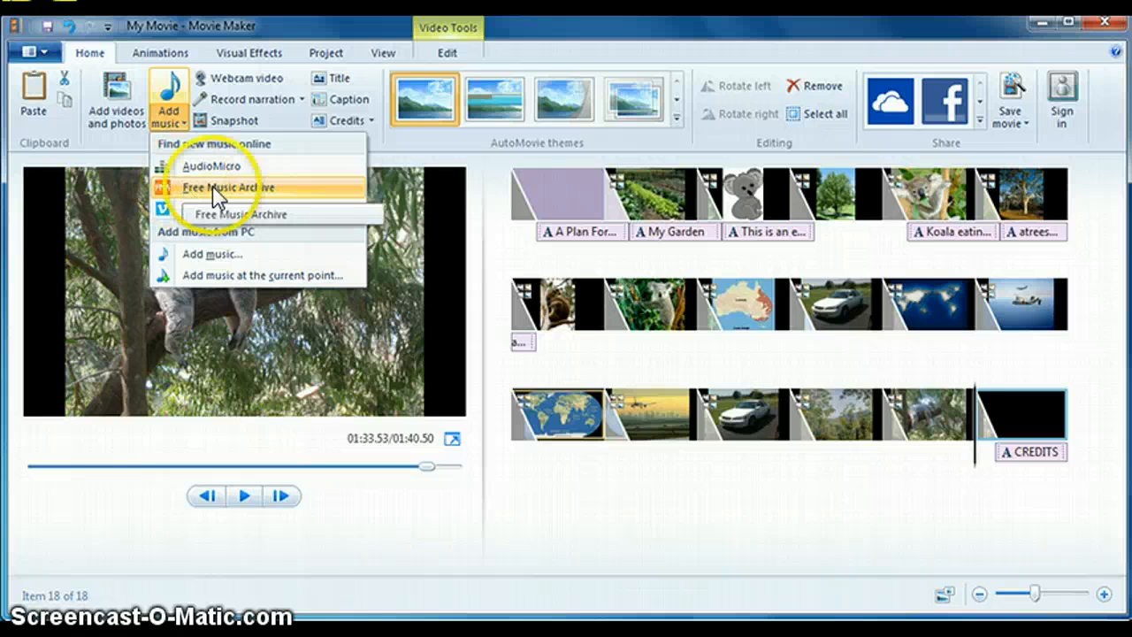
{"action": "left_click", "coordinate": [262, 196]}
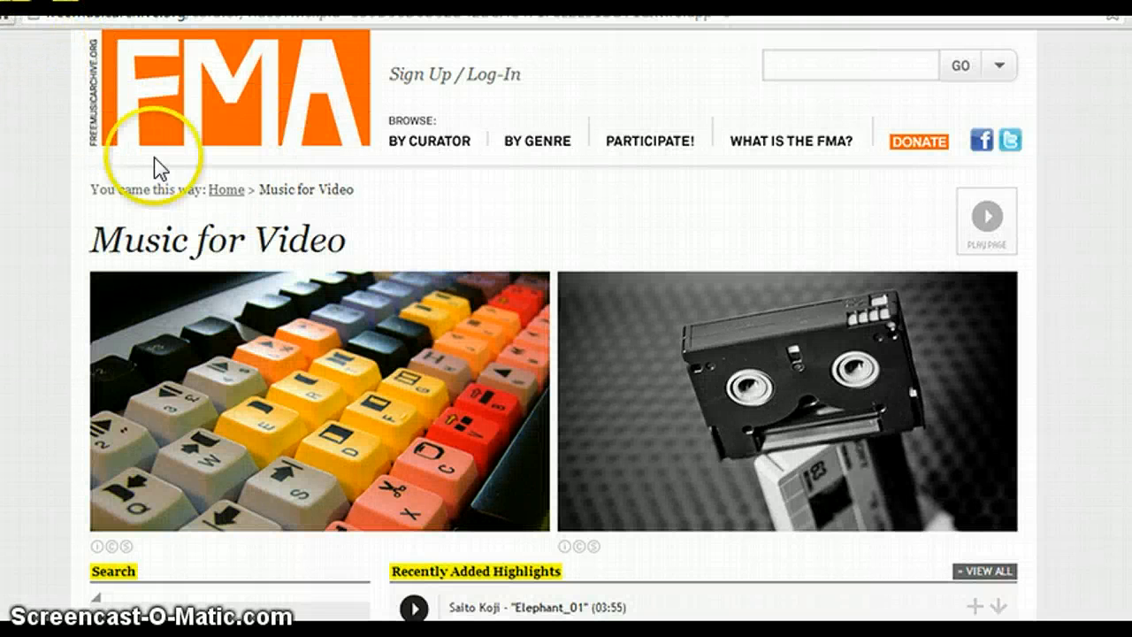
Search the Music for Video collection with the mood set to soothing, keeping the preset license filters.
{"action": "scroll", "coordinate": [501, 314], "scroll_direction": "down", "scroll_amount": 1}
{"action": "scroll", "coordinate": [499, 309], "scroll_direction": "down", "scroll_amount": 2}
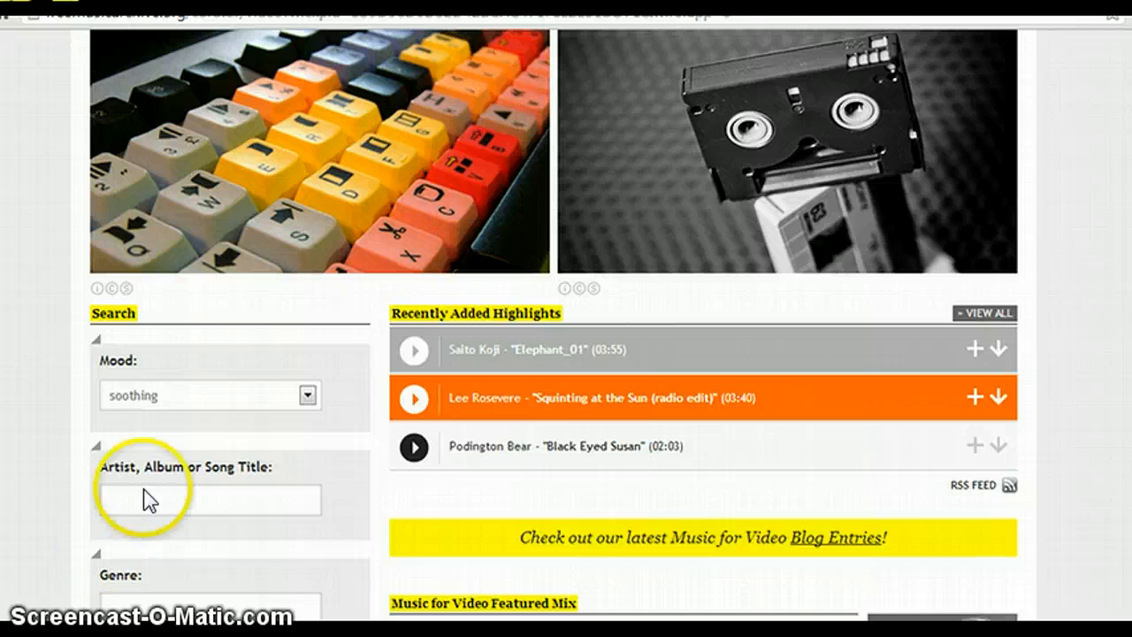
{"action": "left_click", "coordinate": [308, 395]}
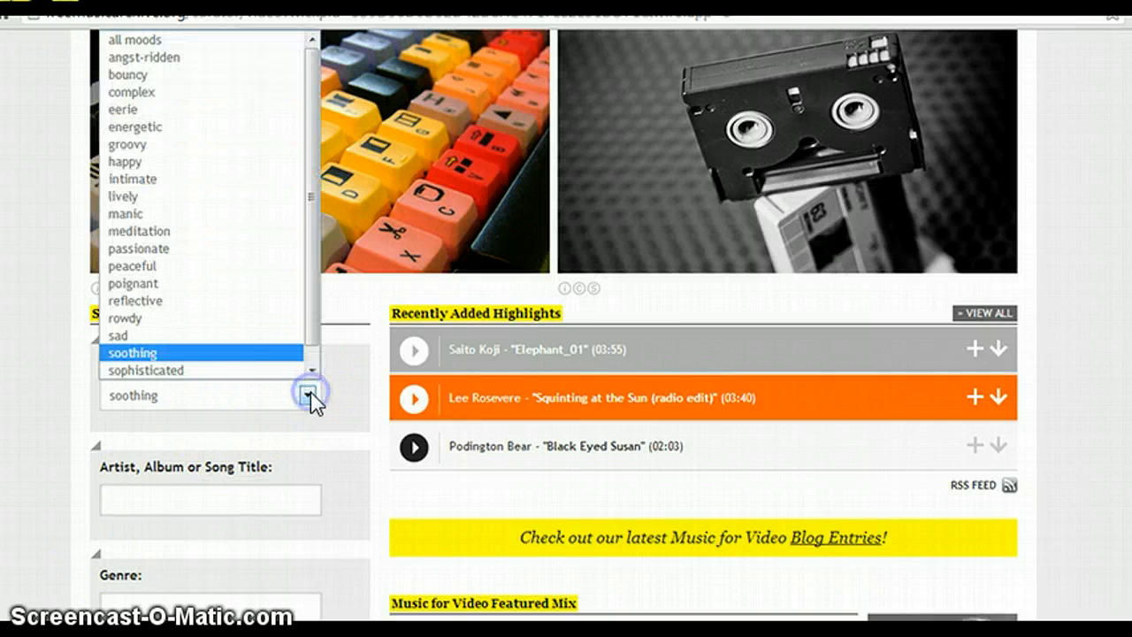
{"action": "left_click", "coordinate": [189, 353]}
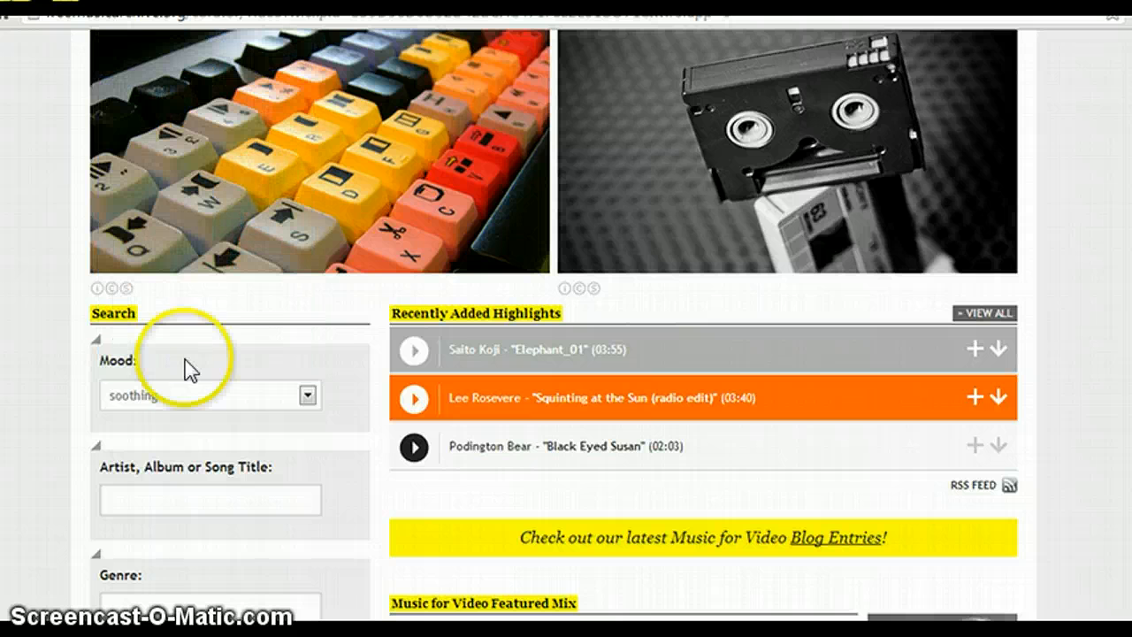
{"action": "left_click", "coordinate": [308, 395]}
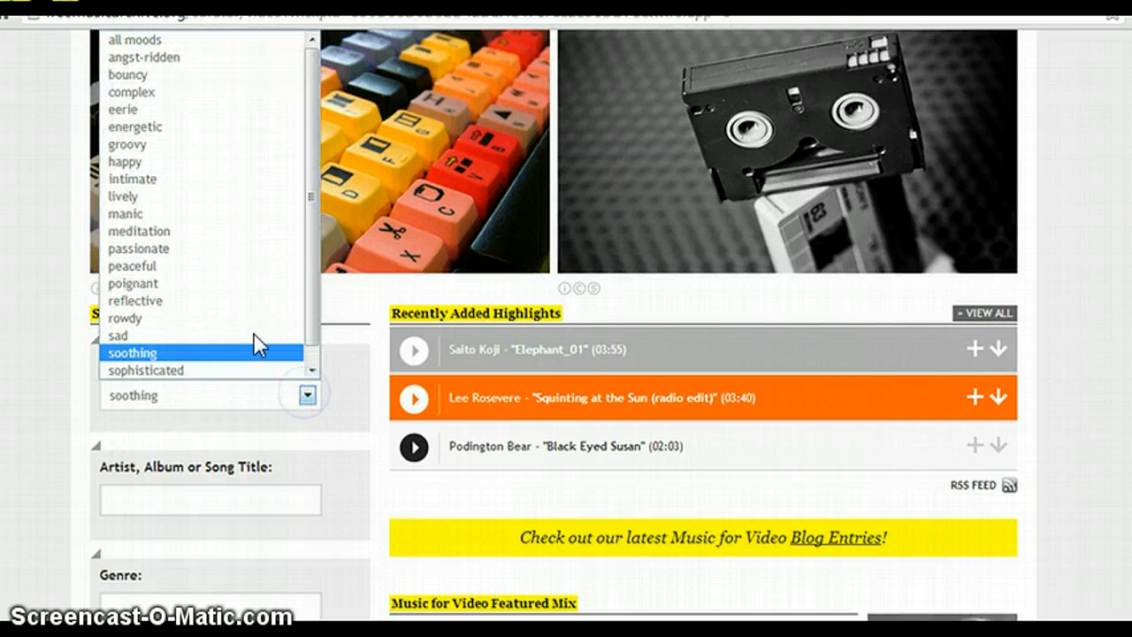
{"action": "left_click", "coordinate": [201, 354]}
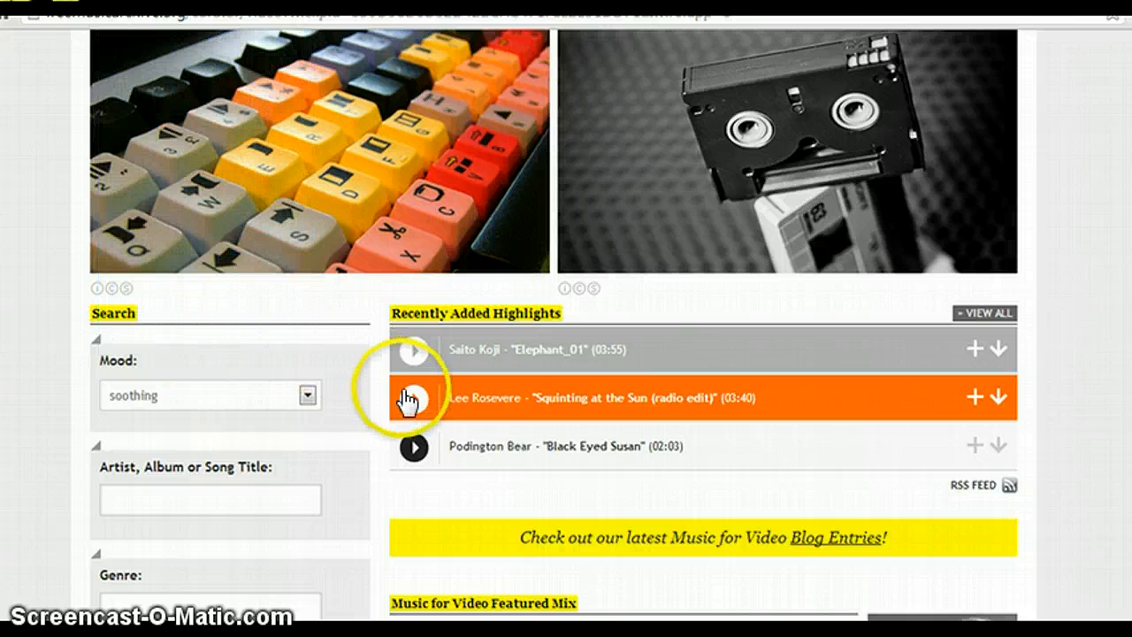
{"action": "scroll", "coordinate": [361, 425], "scroll_direction": "down", "scroll_amount": 7}
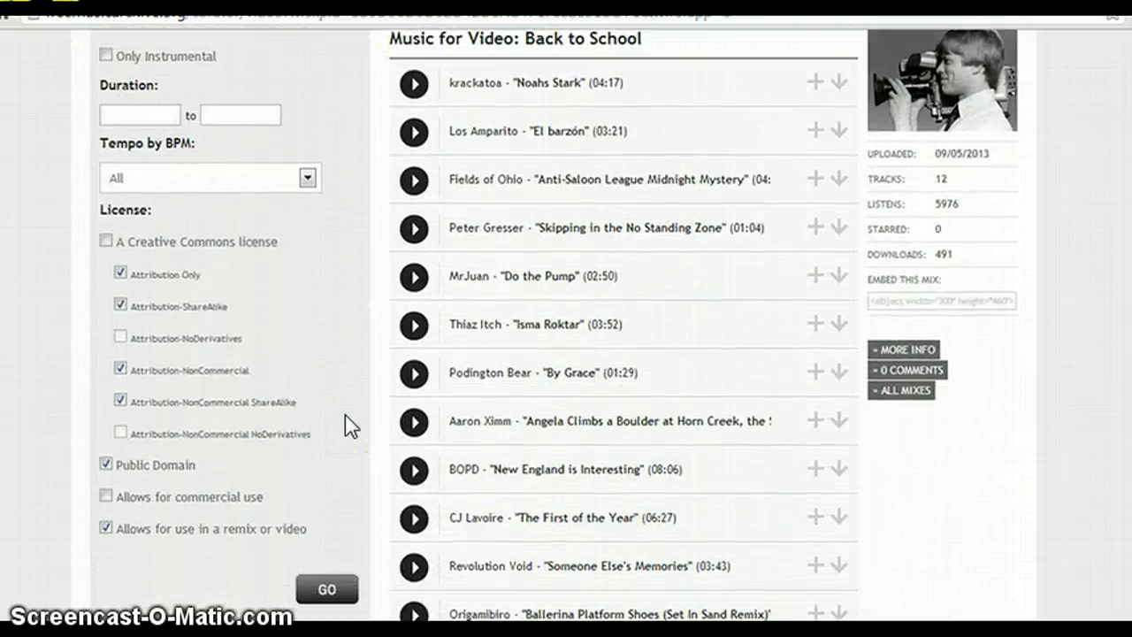
{"action": "scroll", "coordinate": [351, 426], "scroll_direction": "down", "scroll_amount": 3}
{"action": "left_click", "coordinate": [336, 352]}
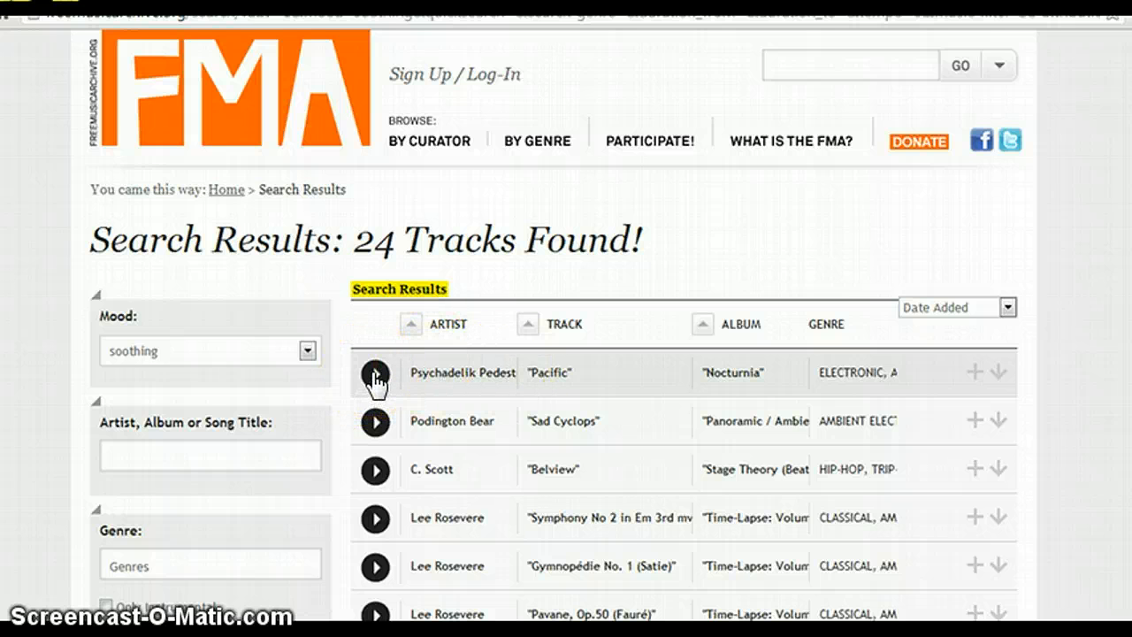
Preview the track "Pacific" from the search results and pause it.
{"action": "left_click", "coordinate": [375, 375]}
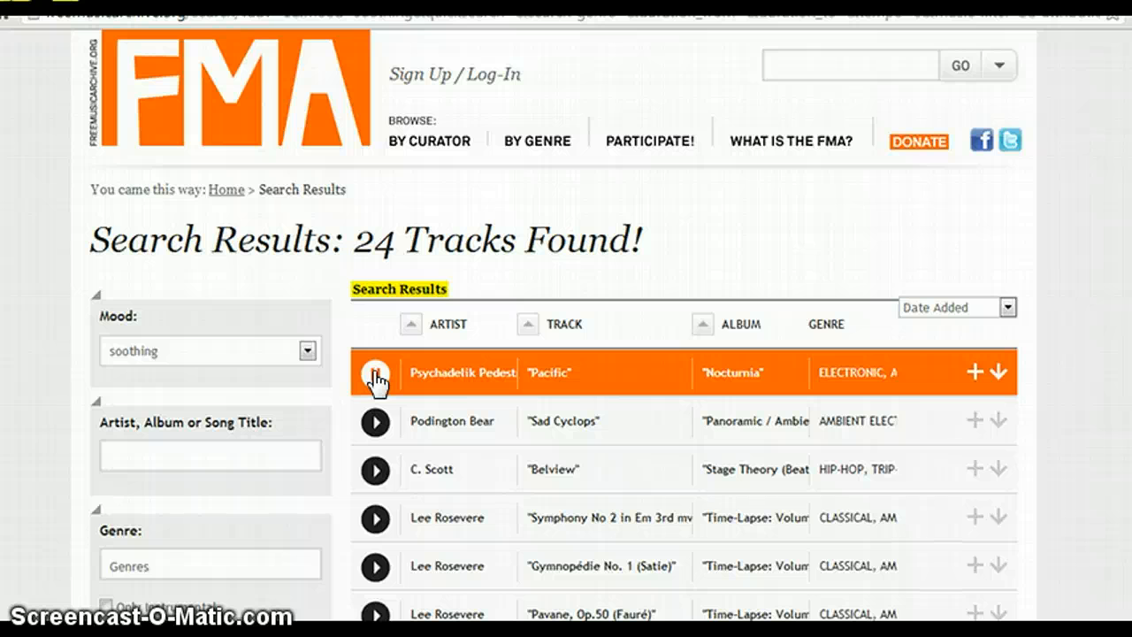
{"action": "left_click", "coordinate": [376, 379]}
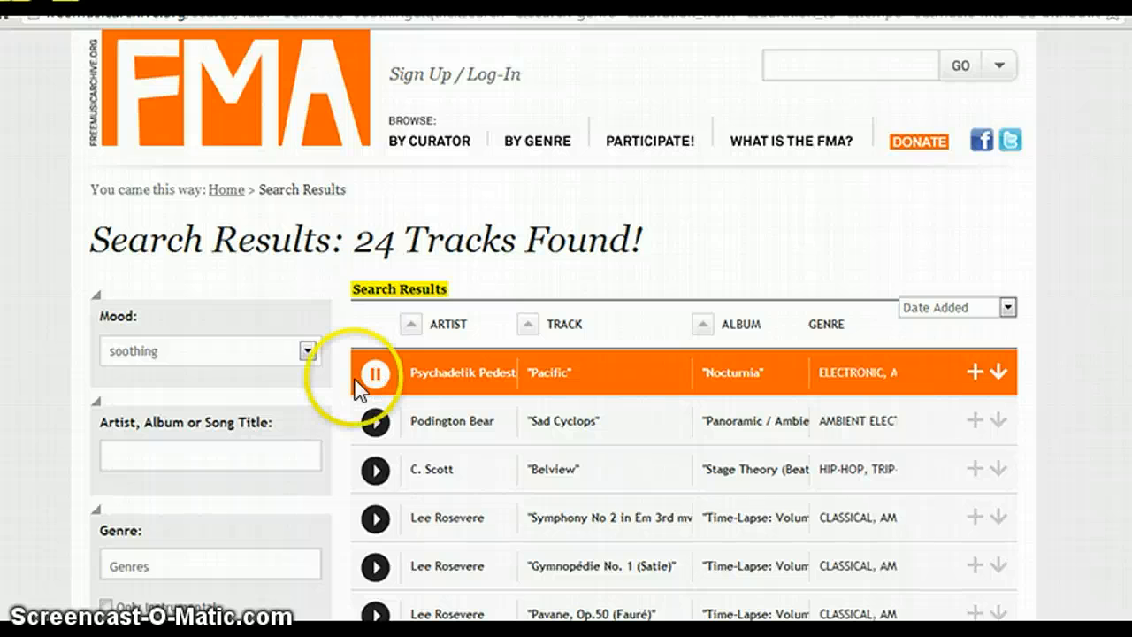
Download the track "Pacific" as an MP3 and open the downloaded file.
{"action": "left_click", "coordinate": [652, 396]}
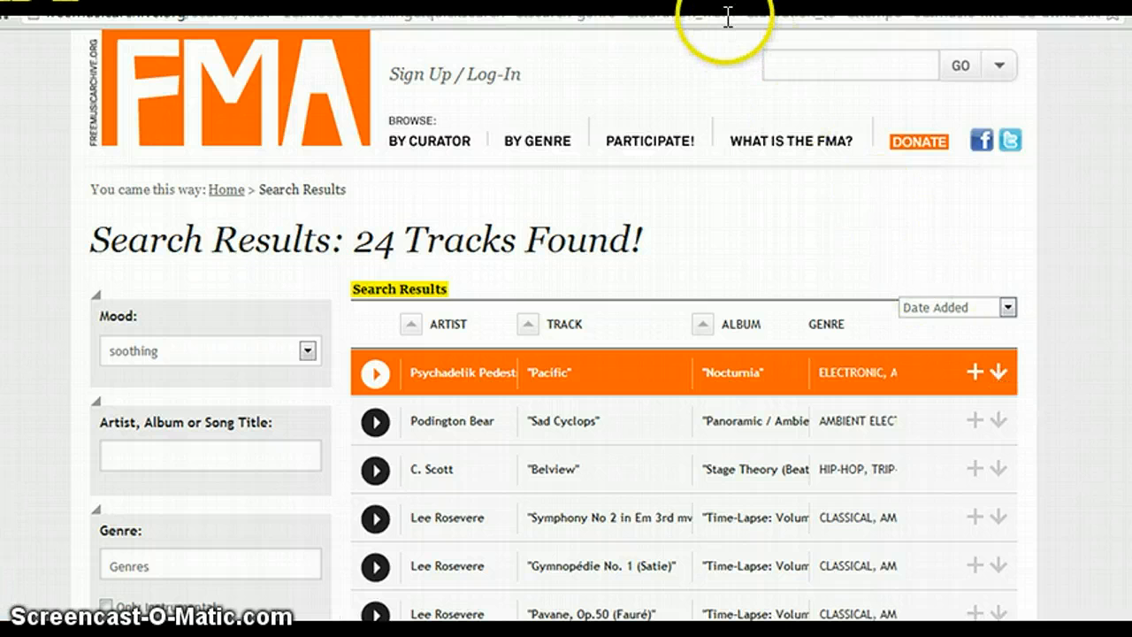
{"action": "left_click_drag", "start_coordinate": [725, 2], "coordinate": [752, 0]}
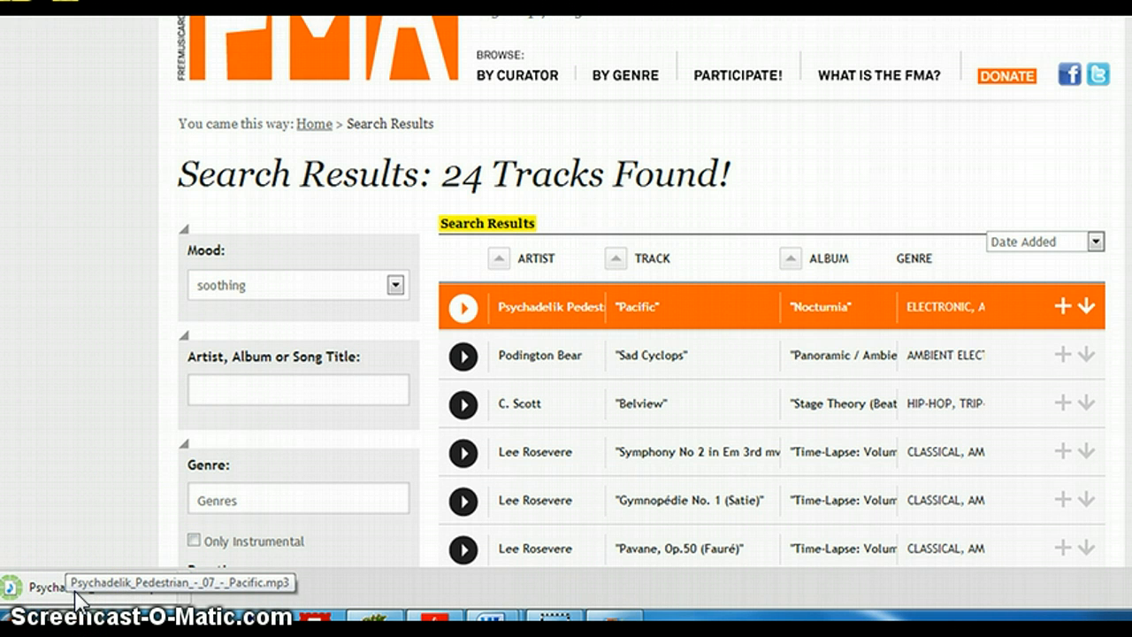
{"action": "left_click", "coordinate": [40, 587]}
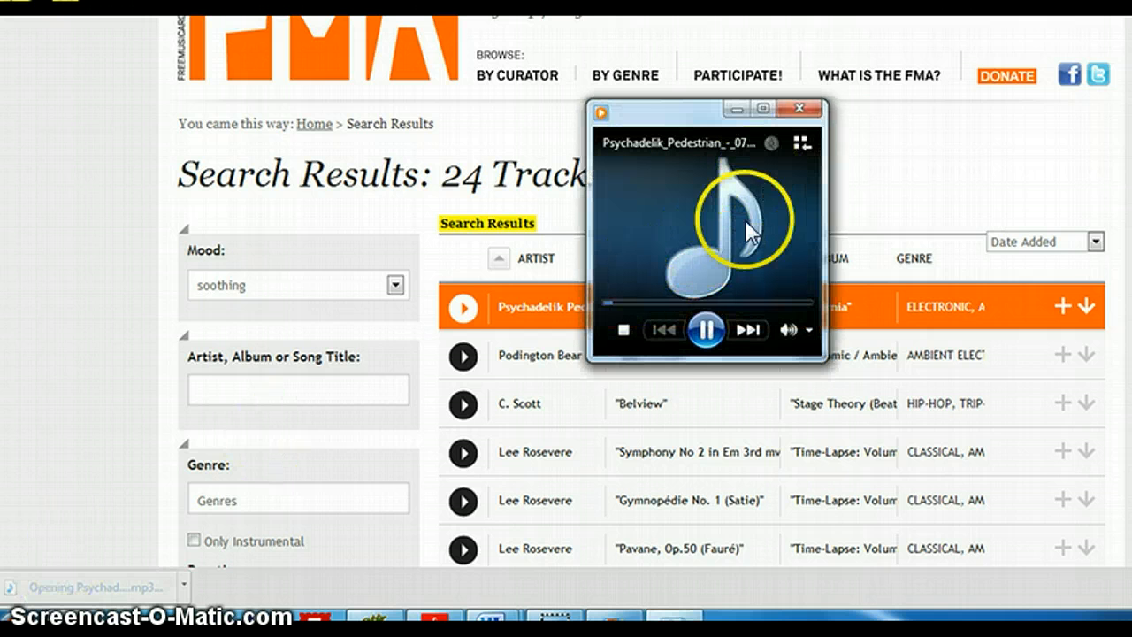
Stop and close the playing track, and add the downloaded "Pacific" MP3 from the Downloads folder as the movie's music.
{"action": "left_click", "coordinate": [705, 329]}
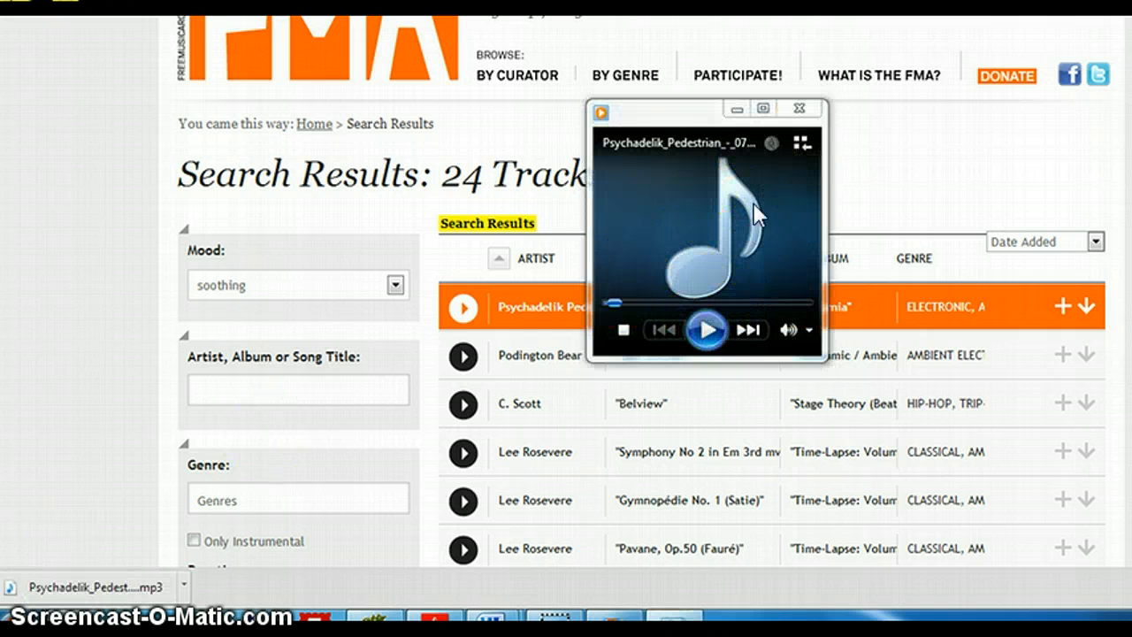
{"action": "left_click", "coordinate": [812, 108]}
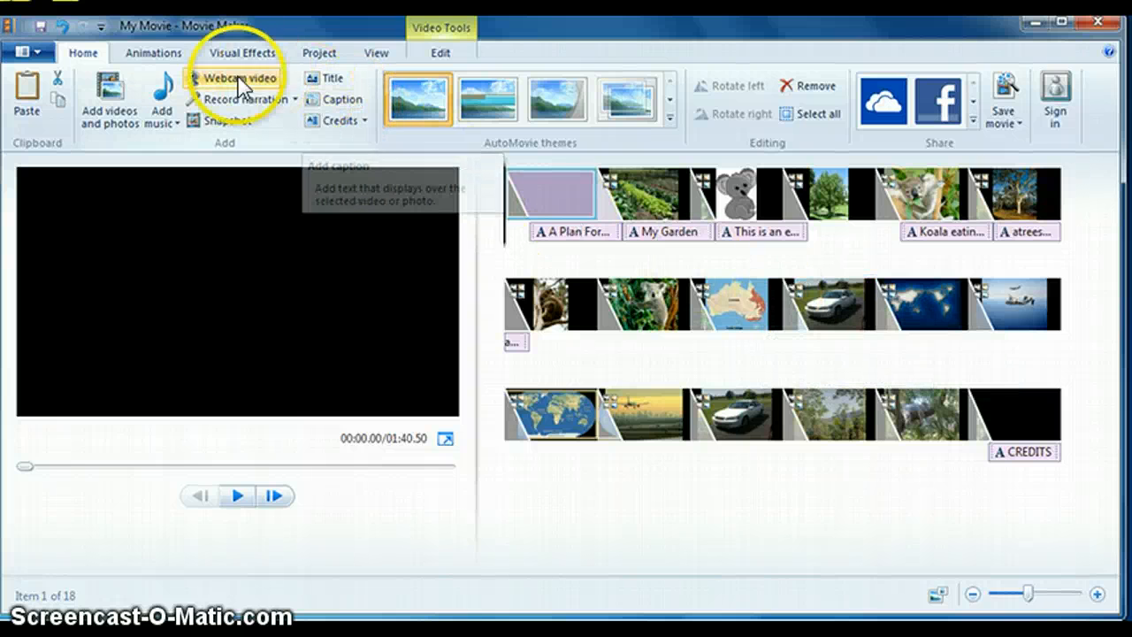
{"action": "left_click", "coordinate": [161, 127]}
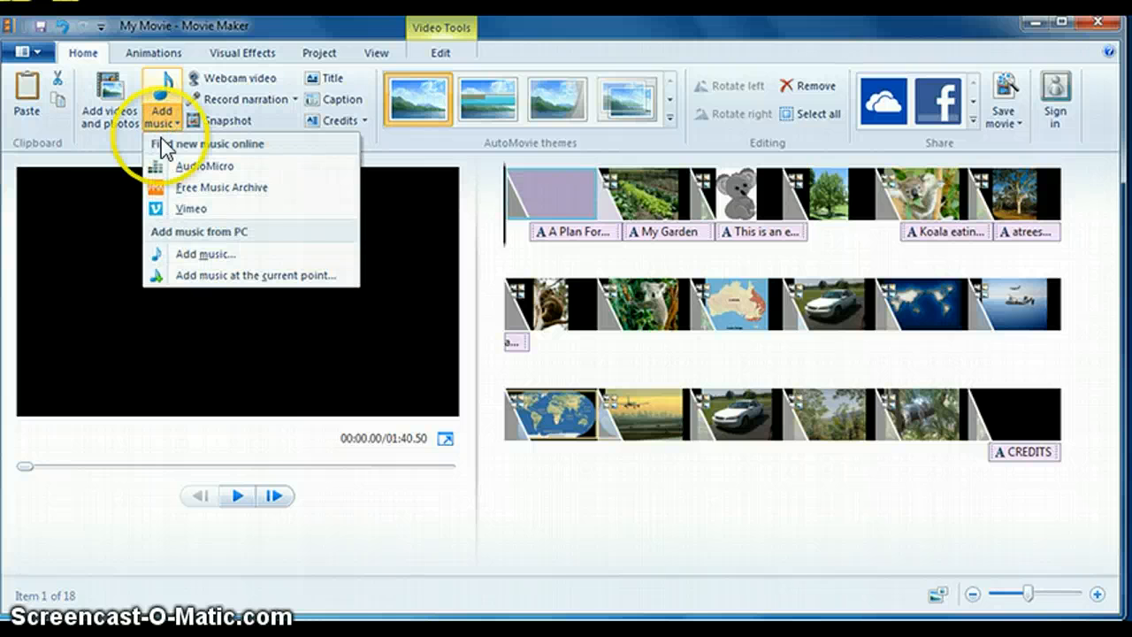
{"action": "left_click", "coordinate": [233, 255]}
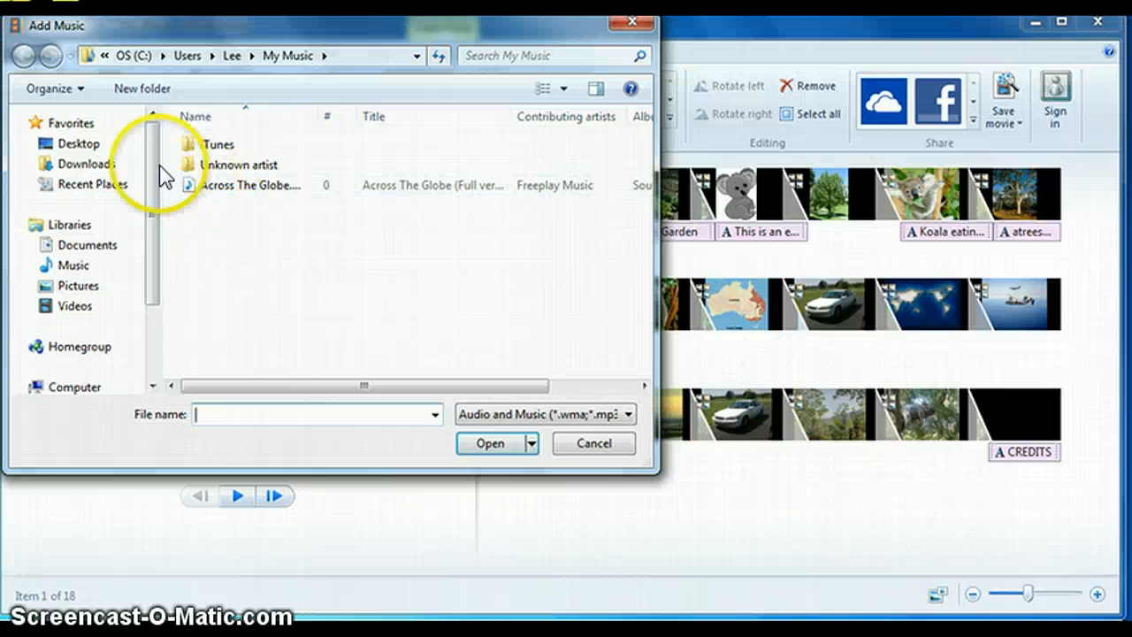
{"action": "left_click", "coordinate": [89, 165]}
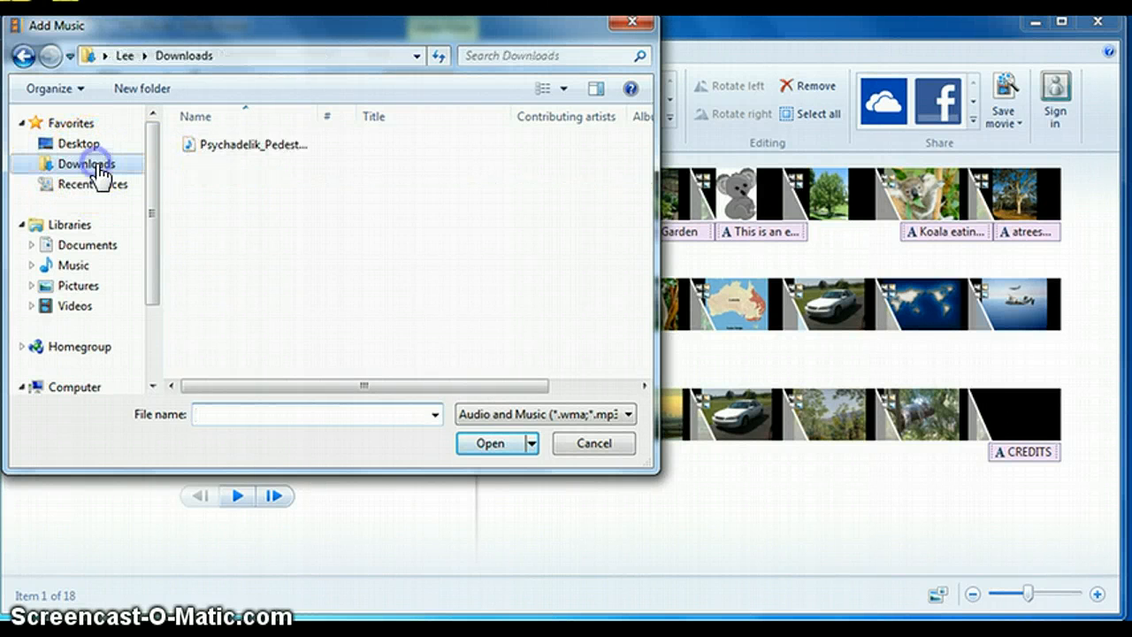
{"action": "double_click", "coordinate": [304, 149]}
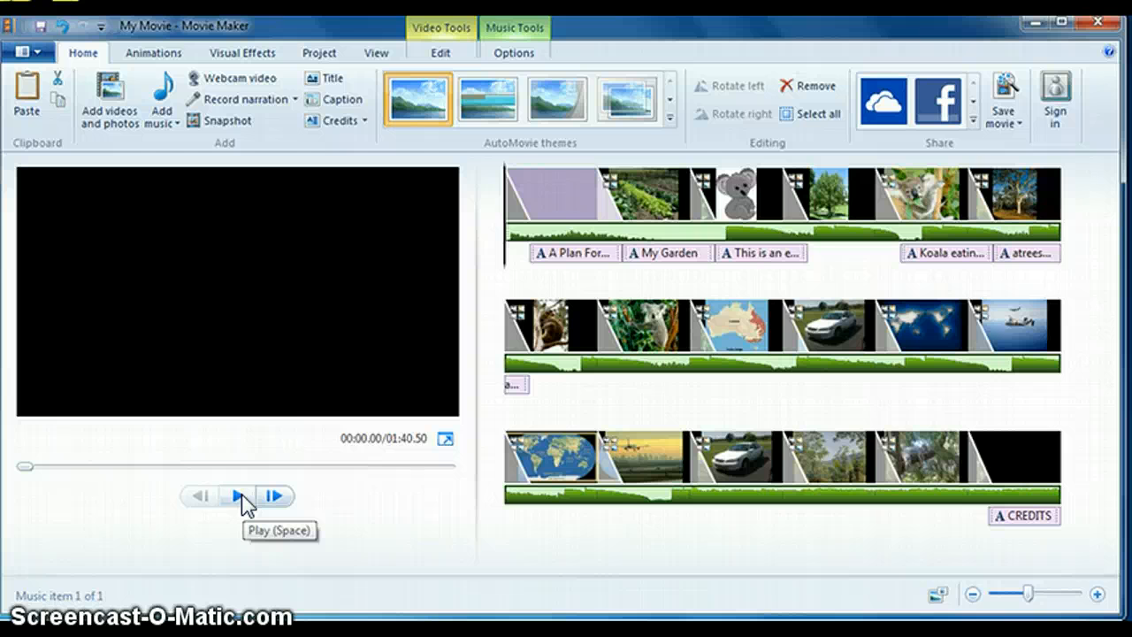
Play the opening of the movie to check the music, pause it, and rewind to the start.
{"action": "left_click", "coordinate": [242, 502]}
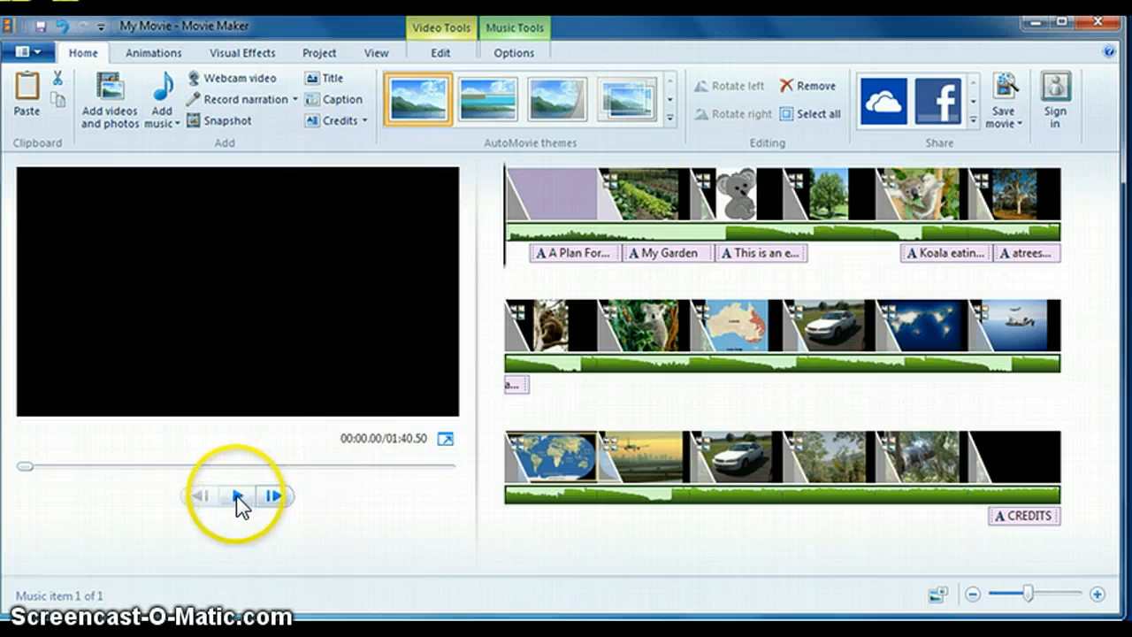
{"action": "left_click", "coordinate": [240, 497]}
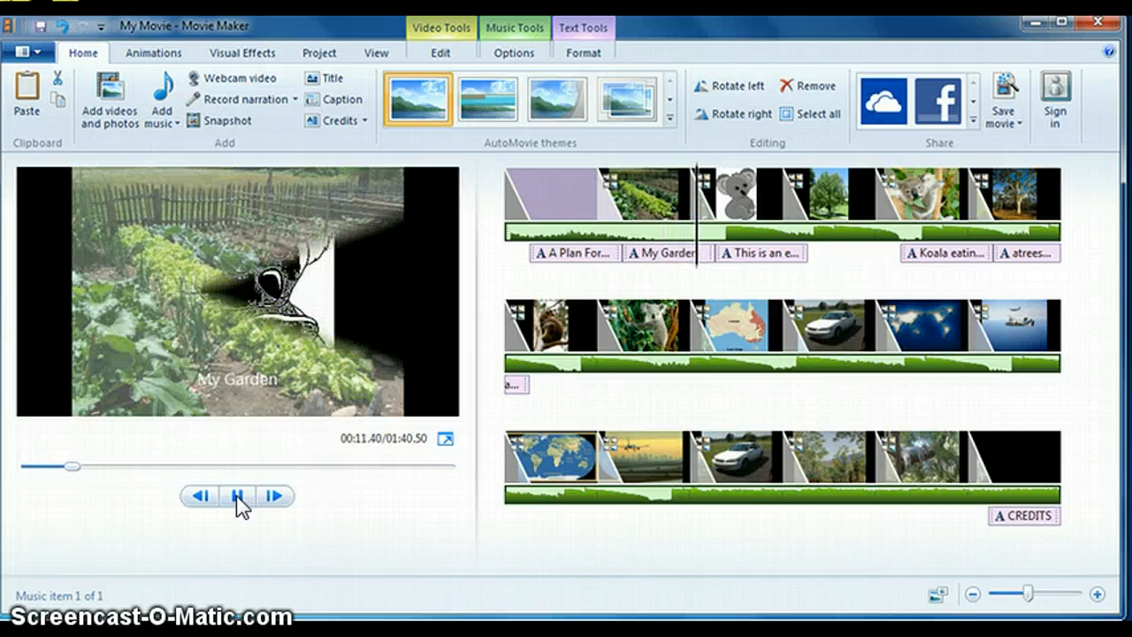
{"action": "left_click", "coordinate": [238, 498]}
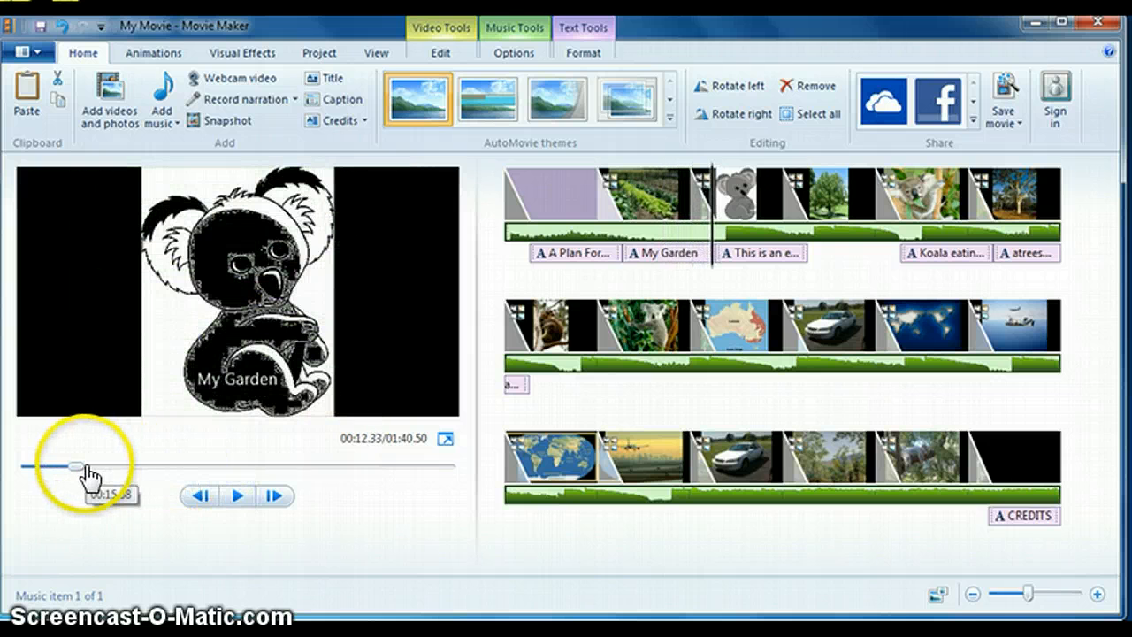
{"action": "left_click_drag", "start_coordinate": [81, 470], "coordinate": [25, 470]}
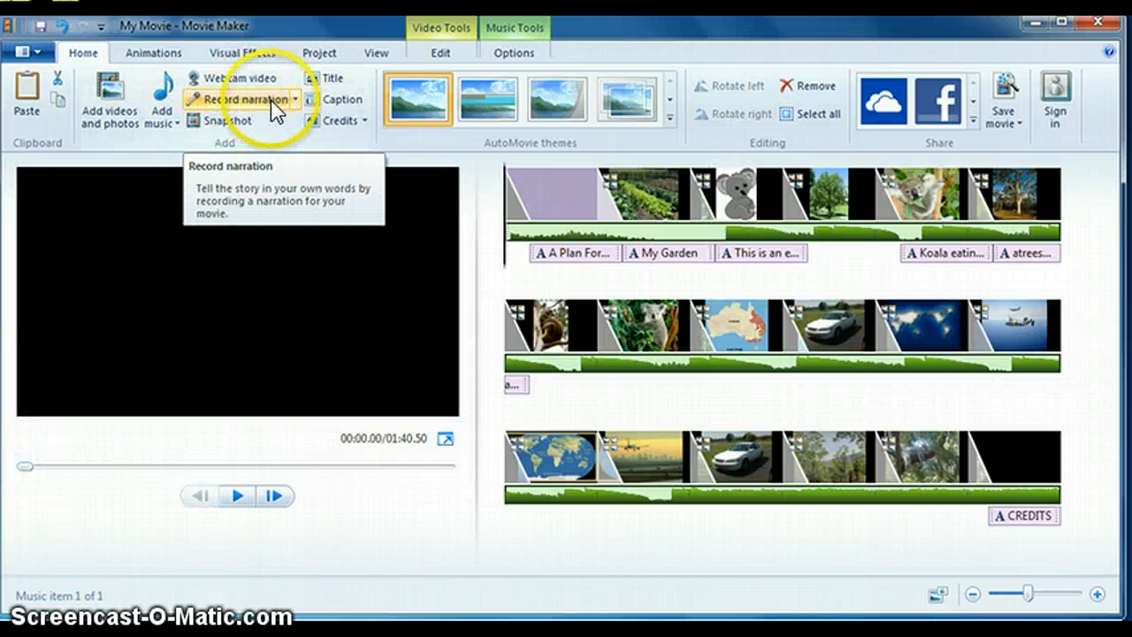
Start a narration recording session with Internal Mic (IDT High Definition Audio CODEC) as the audio device.
{"action": "left_click", "coordinate": [295, 101]}
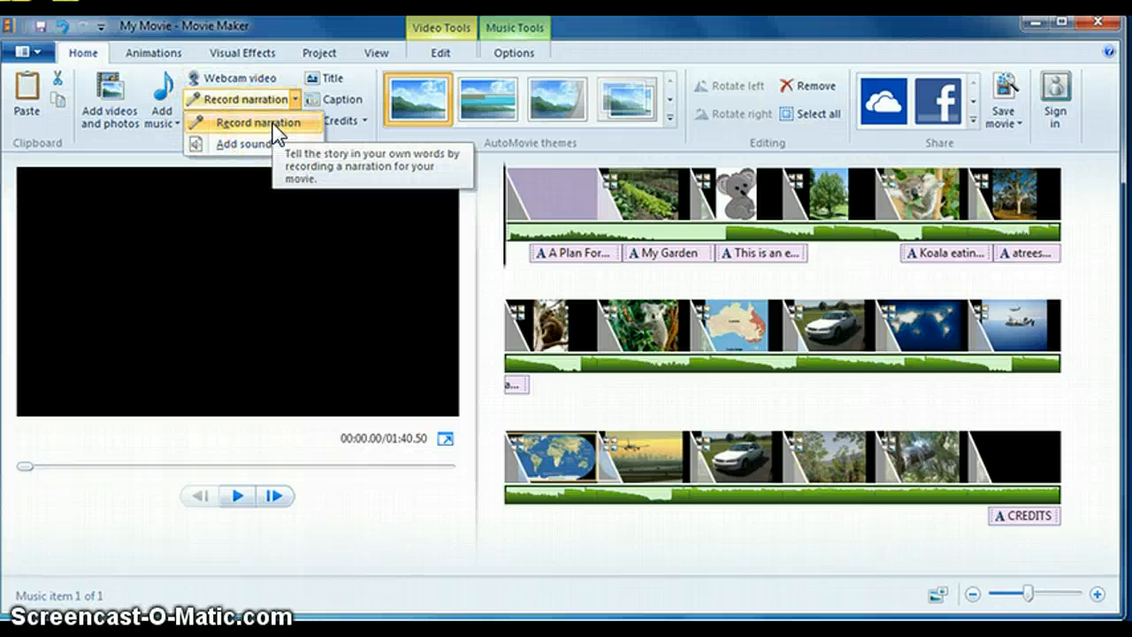
{"action": "left_click", "coordinate": [271, 125]}
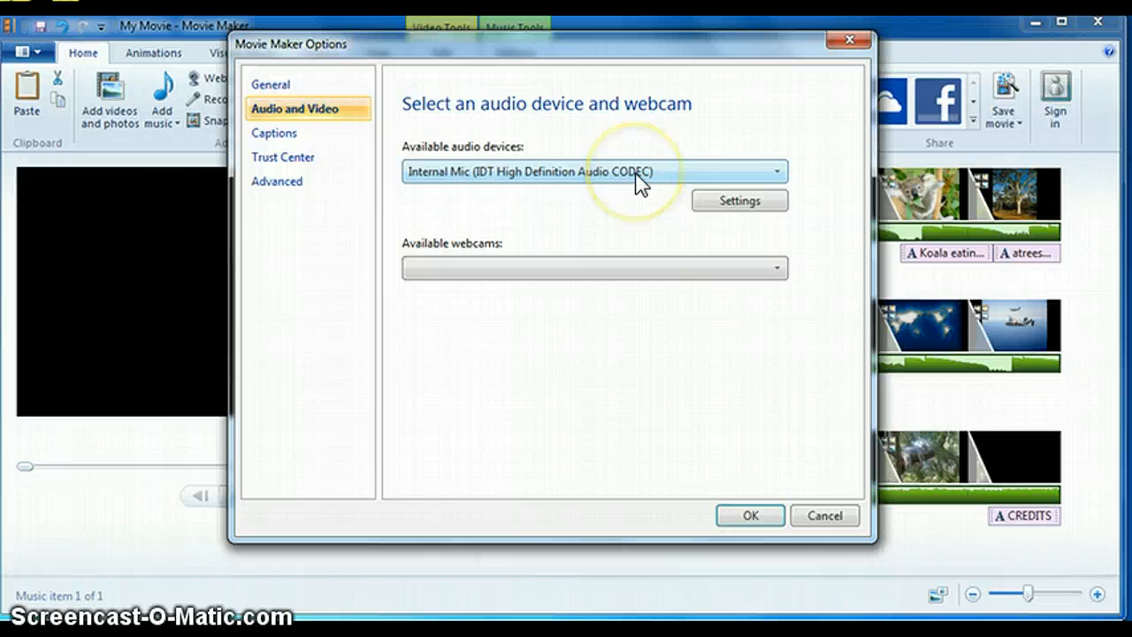
{"action": "left_click", "coordinate": [751, 517]}
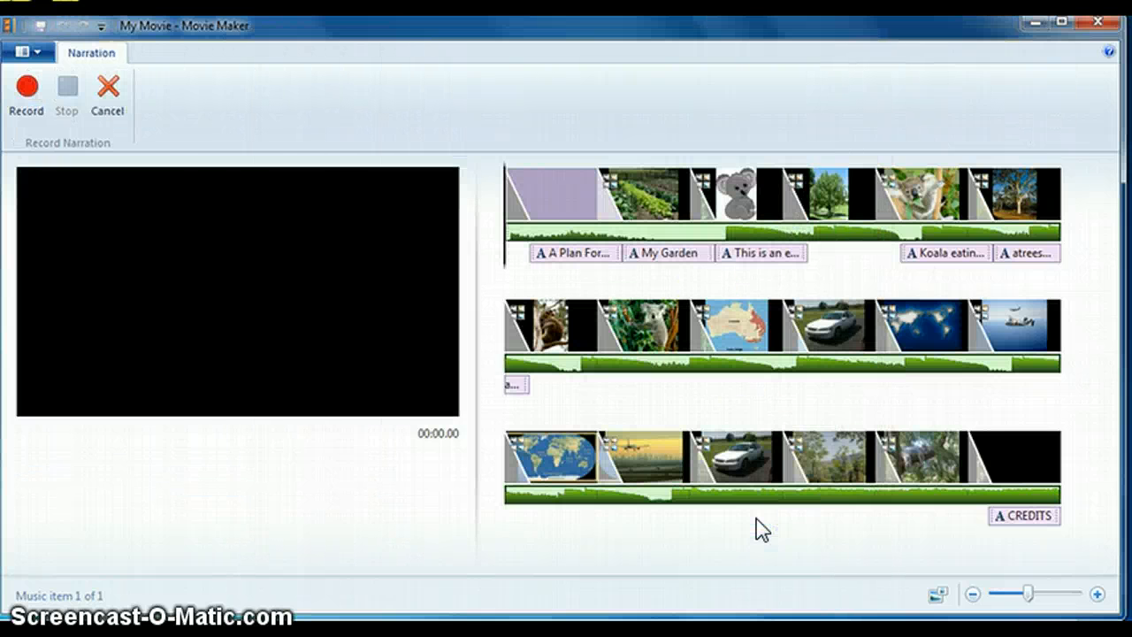
{"action": "left_click", "coordinate": [26, 97]}
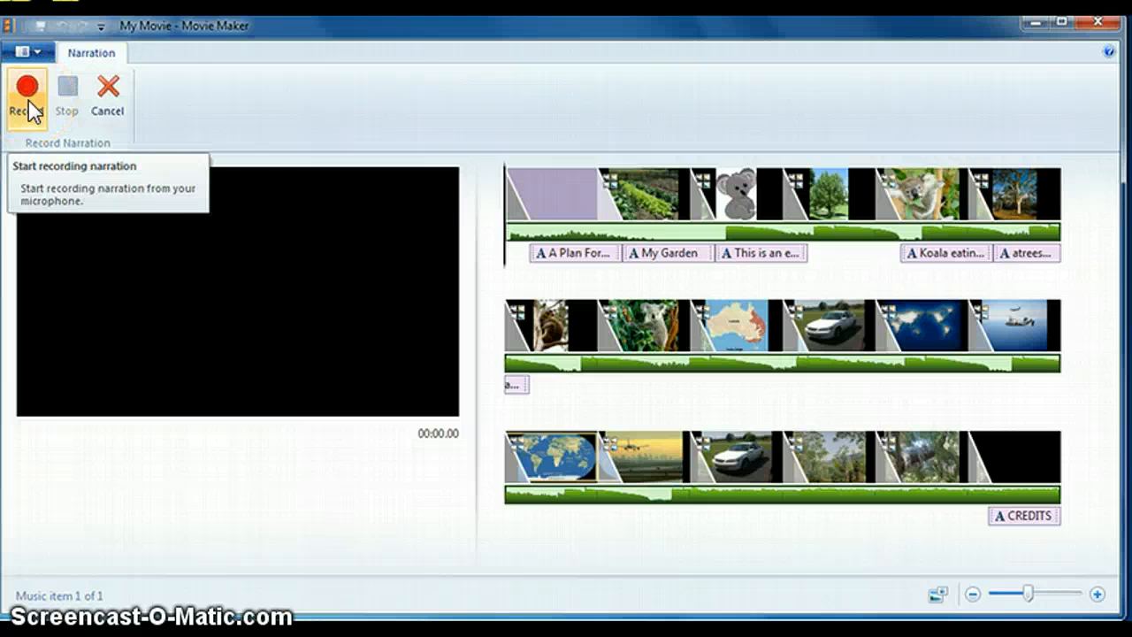
{"action": "left_click", "coordinate": [28, 100]}
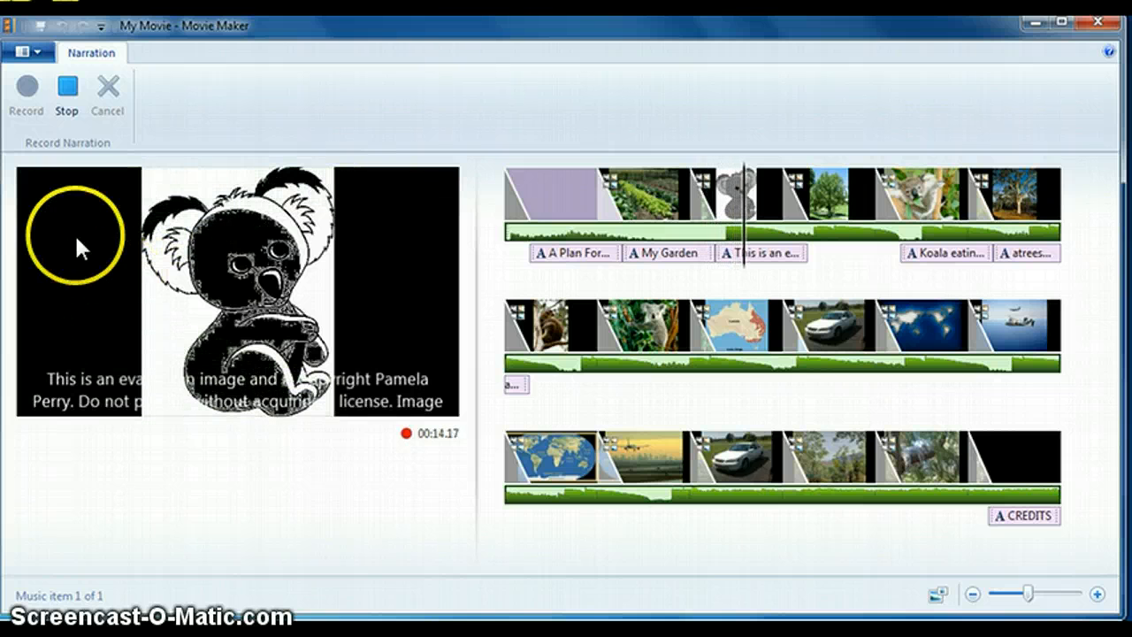
{"action": "left_click", "coordinate": [70, 85]}
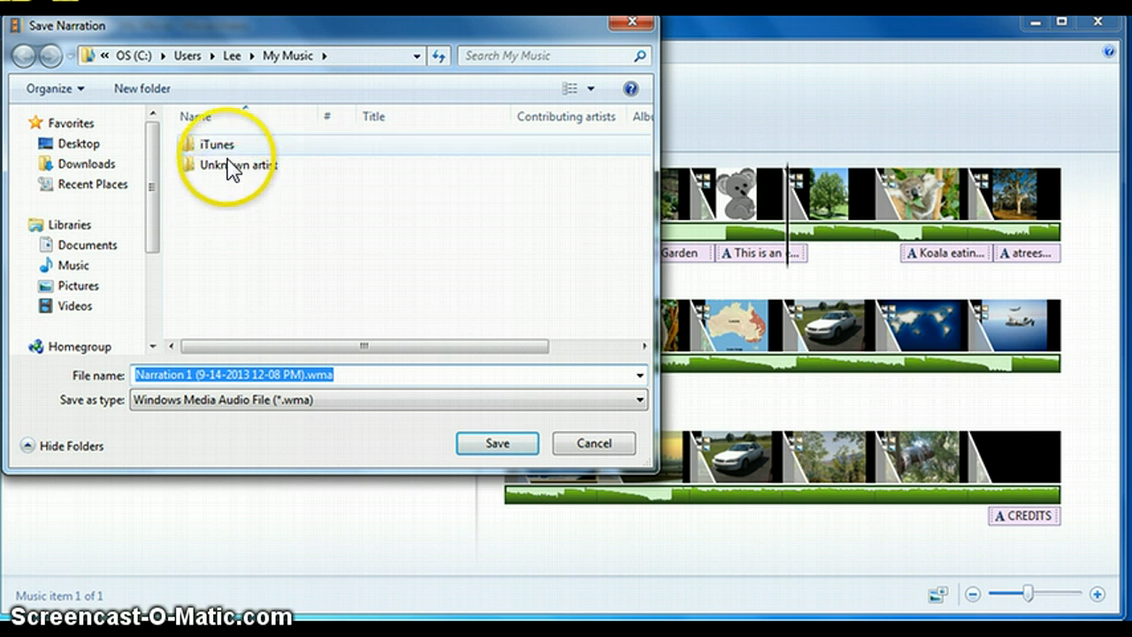
{"action": "left_click", "coordinate": [497, 444]}
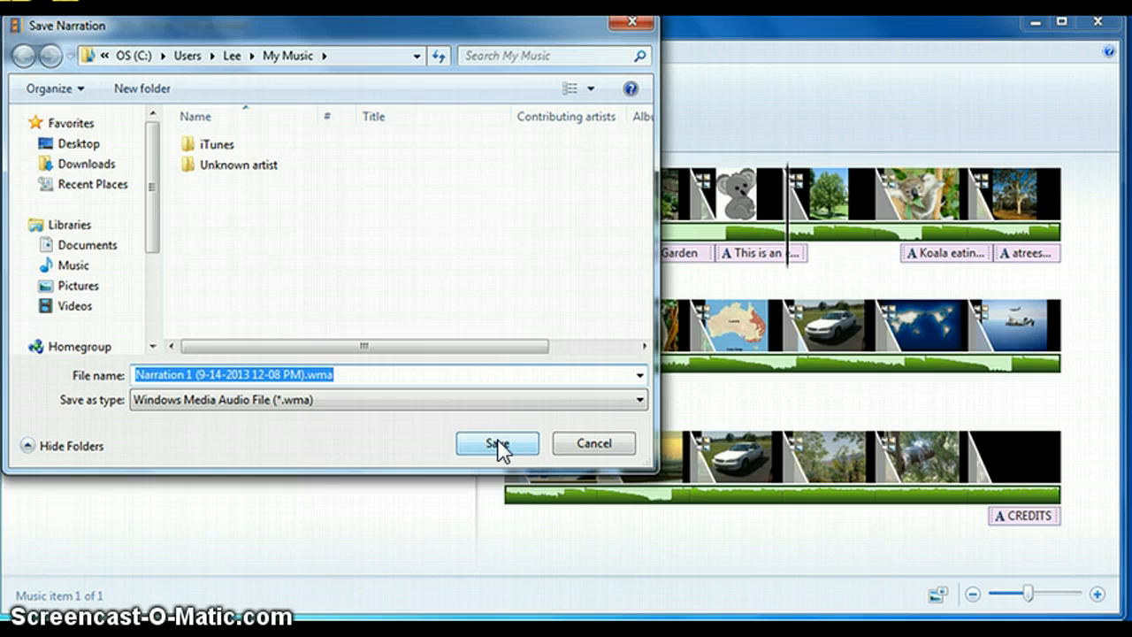
{"action": "left_click", "coordinate": [497, 445]}
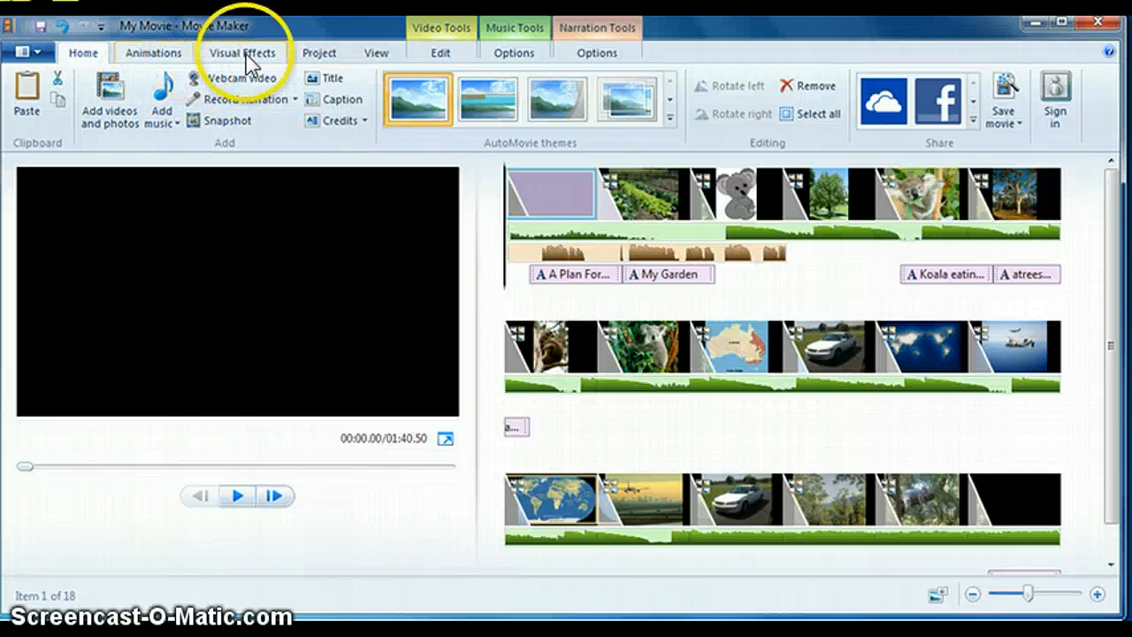
Emphasize the narration over the music in the project's audio, and play the title clip to check the balance.
{"action": "left_click", "coordinate": [155, 49]}
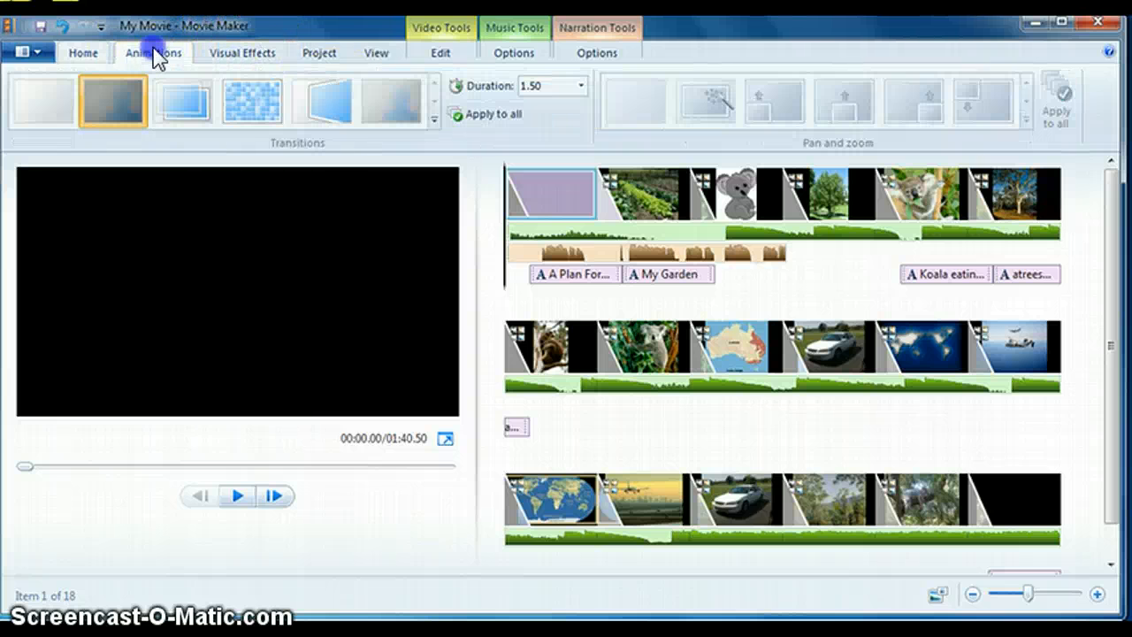
{"action": "left_click", "coordinate": [228, 56]}
{"action": "left_click", "coordinate": [314, 53]}
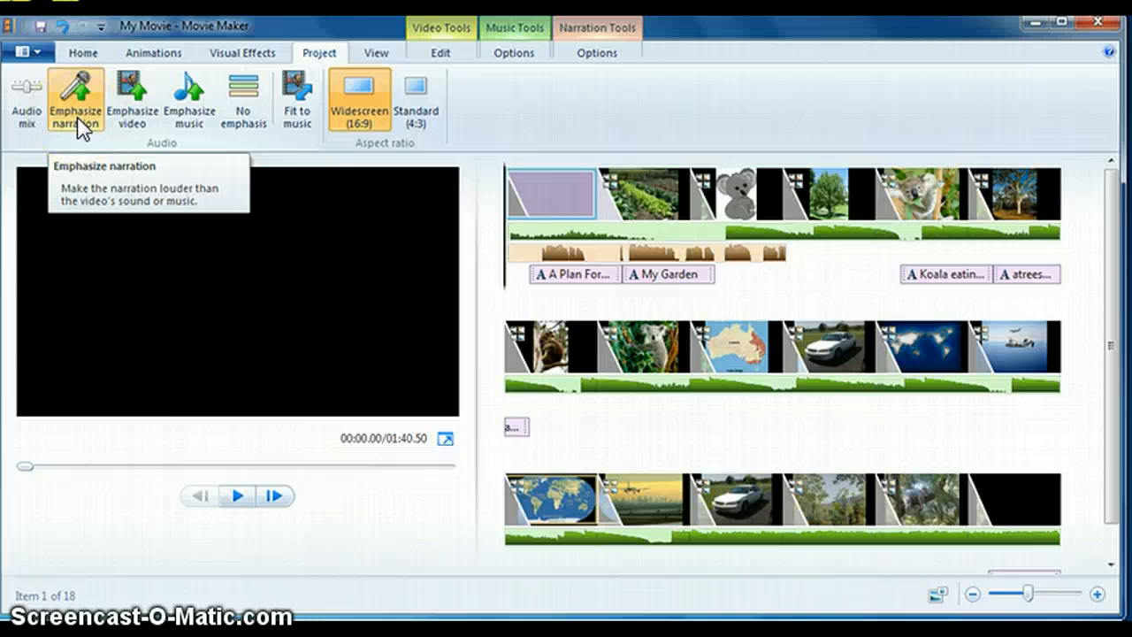
{"action": "left_click", "coordinate": [237, 495]}
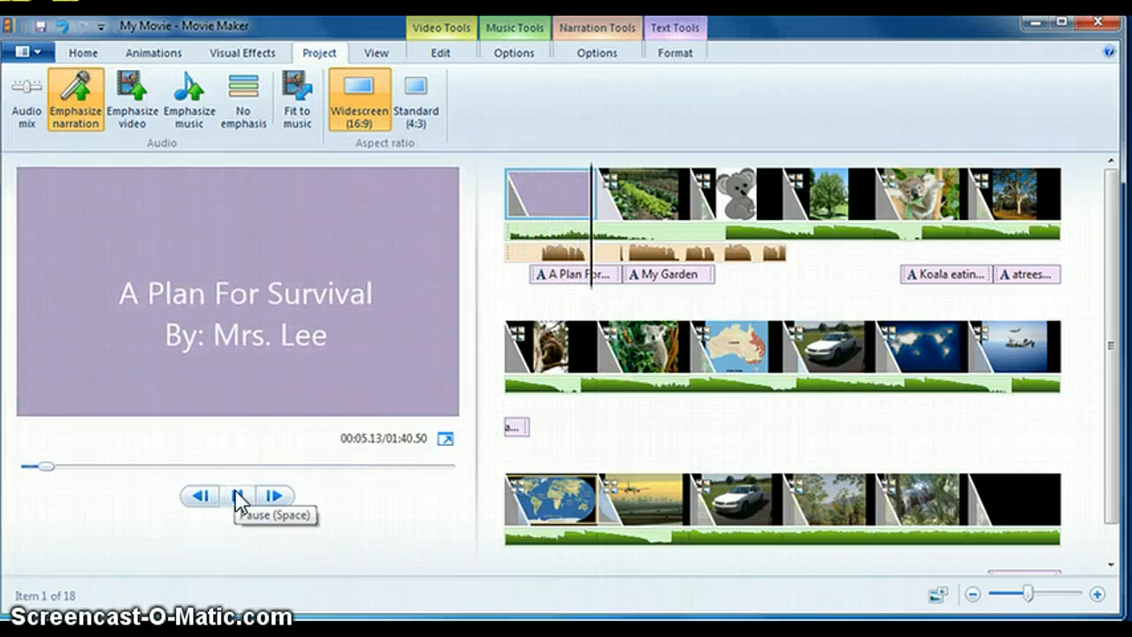
{"action": "left_click", "coordinate": [237, 495]}
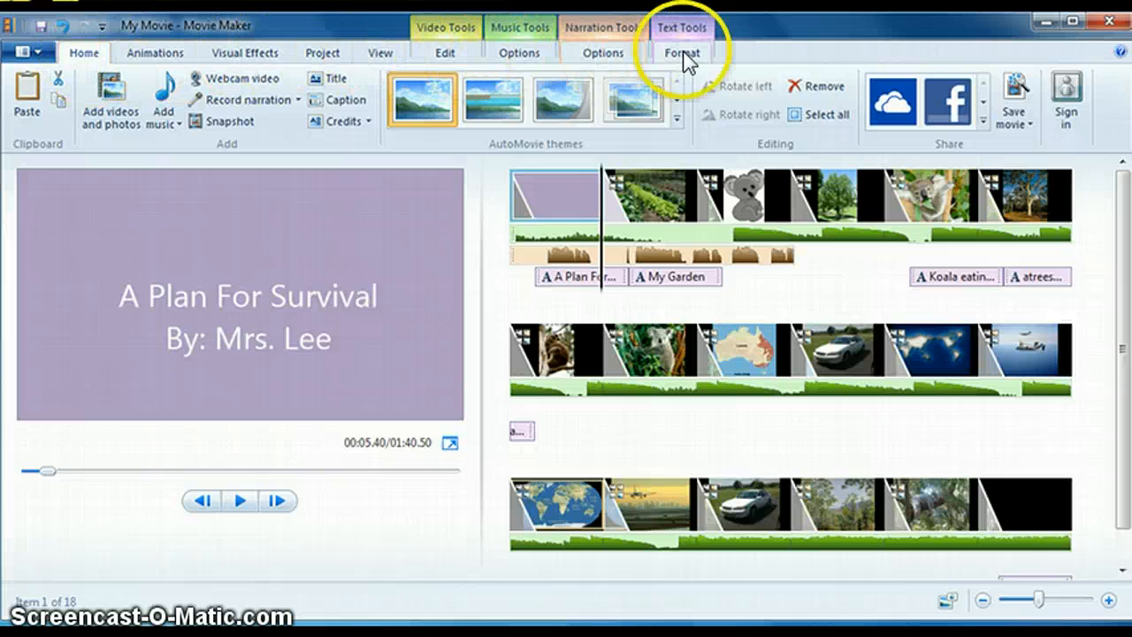
Export the movie with the recommended project settings as an MP4 in My Pictures, named with the author's surname followed by ".A Plan for survival".
{"action": "left_click", "coordinate": [1026, 120]}
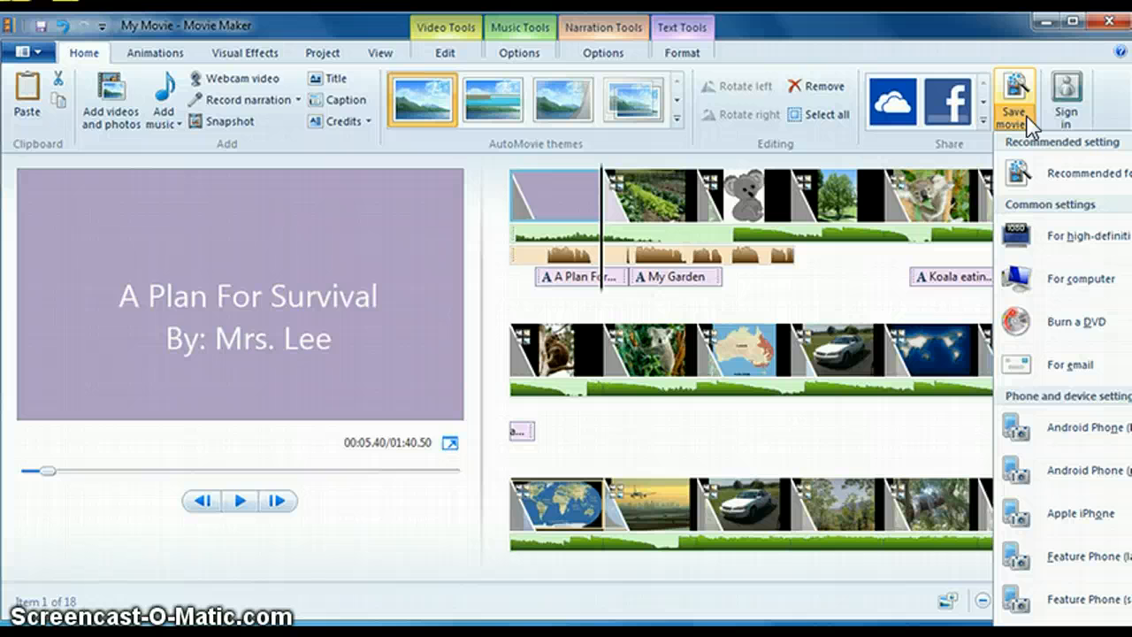
{"action": "left_click", "coordinate": [1081, 177]}
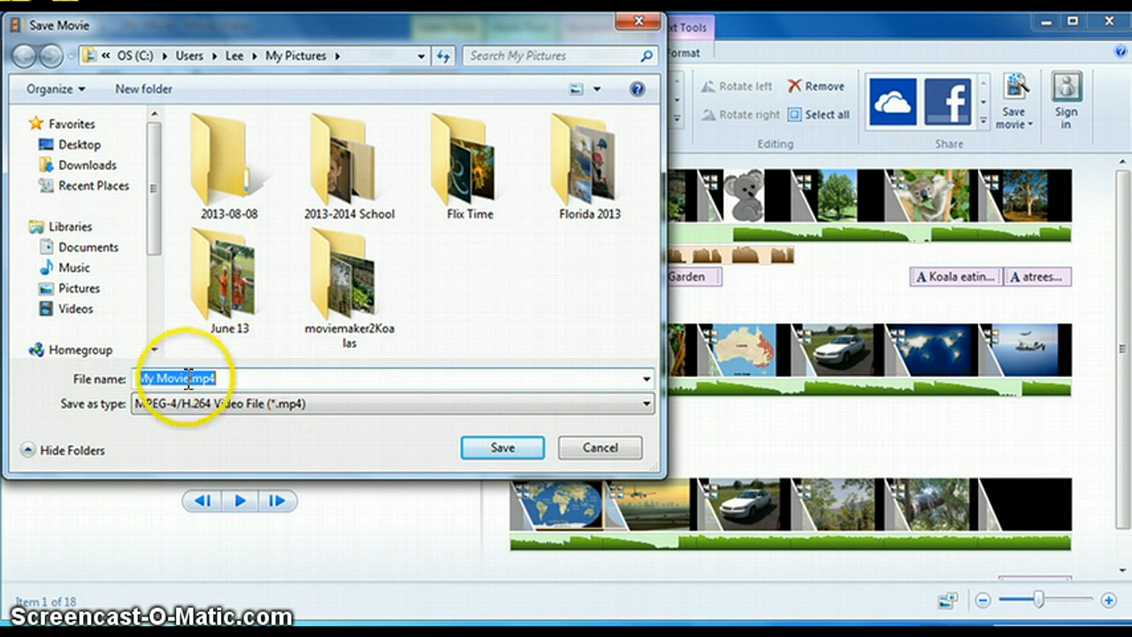
{"action": "left_click", "coordinate": [145, 378]}
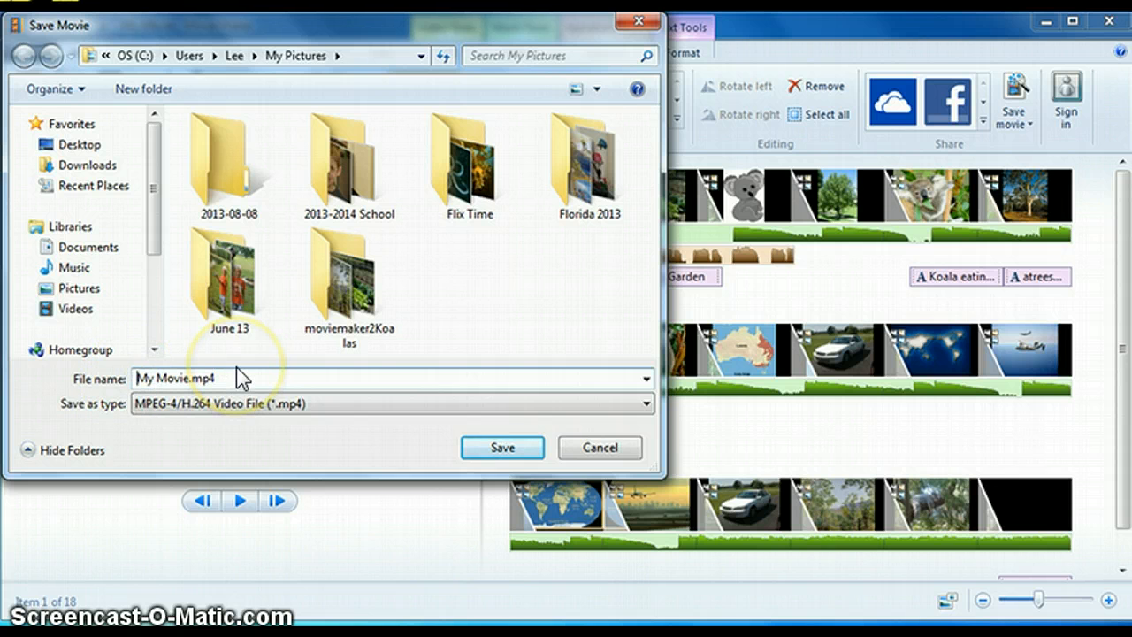
{"action": "type", "text": "Lee."}
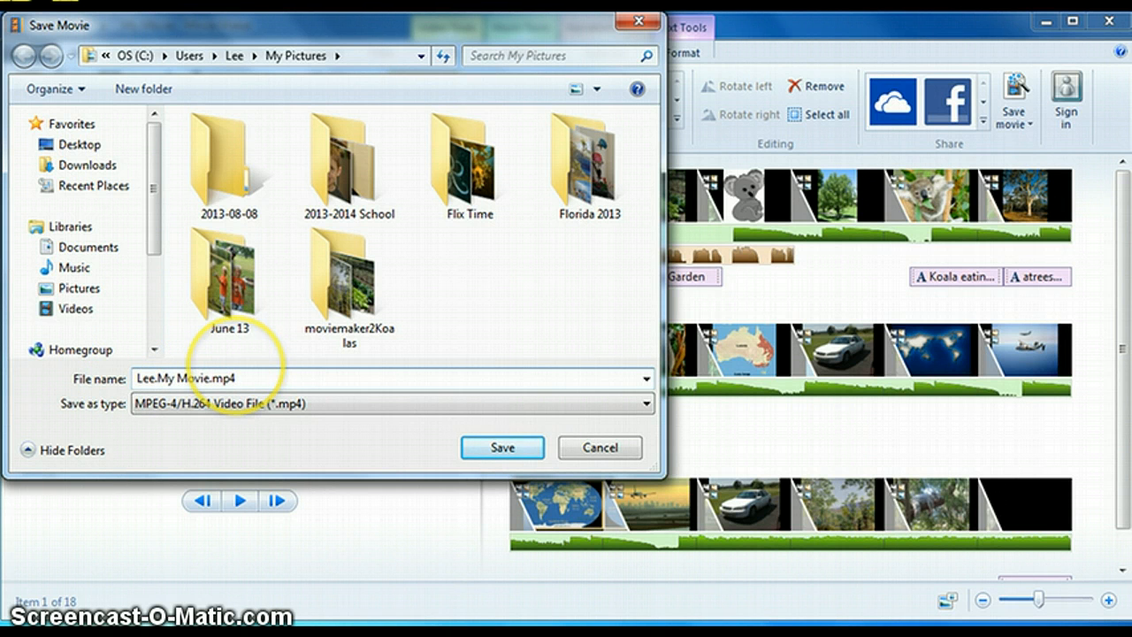
{"action": "key", "text": "BackSpace"}
{"action": "key", "text": "BackSpace"}
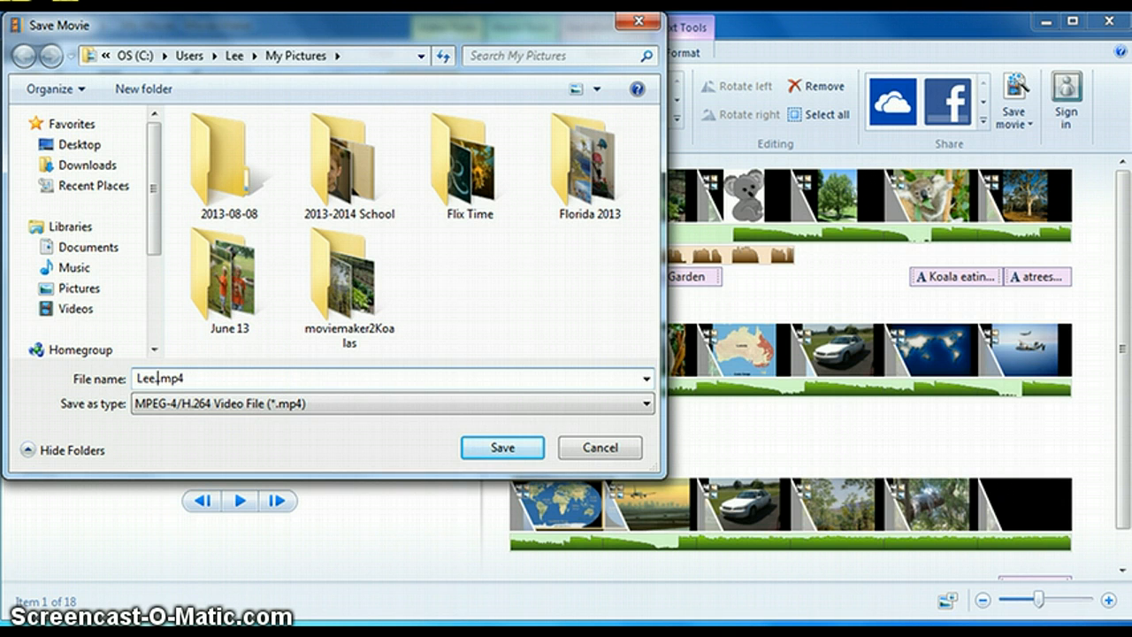
{"action": "type", "text": "A Plan for survival."}
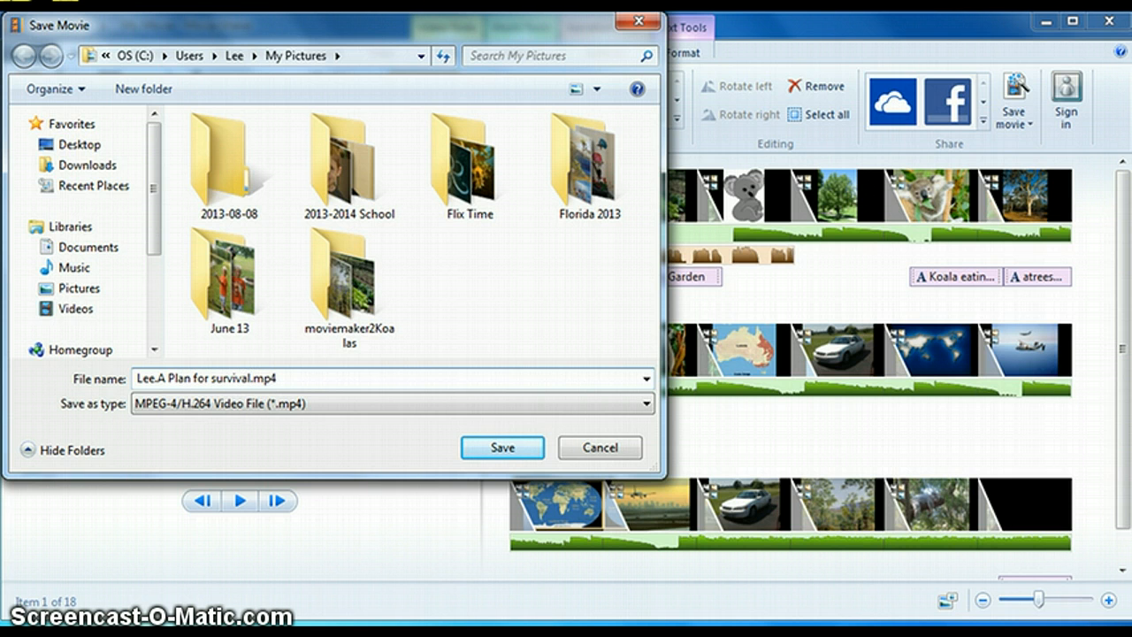
{"action": "left_click", "coordinate": [502, 447]}
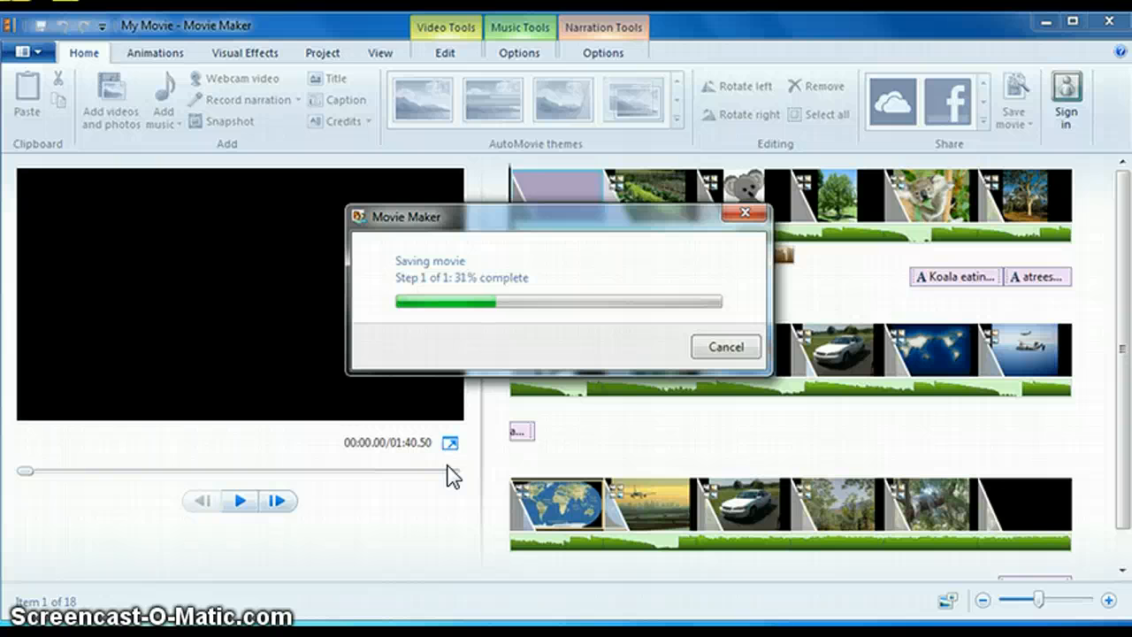
{"action": "left_click", "coordinate": [265, 500]}
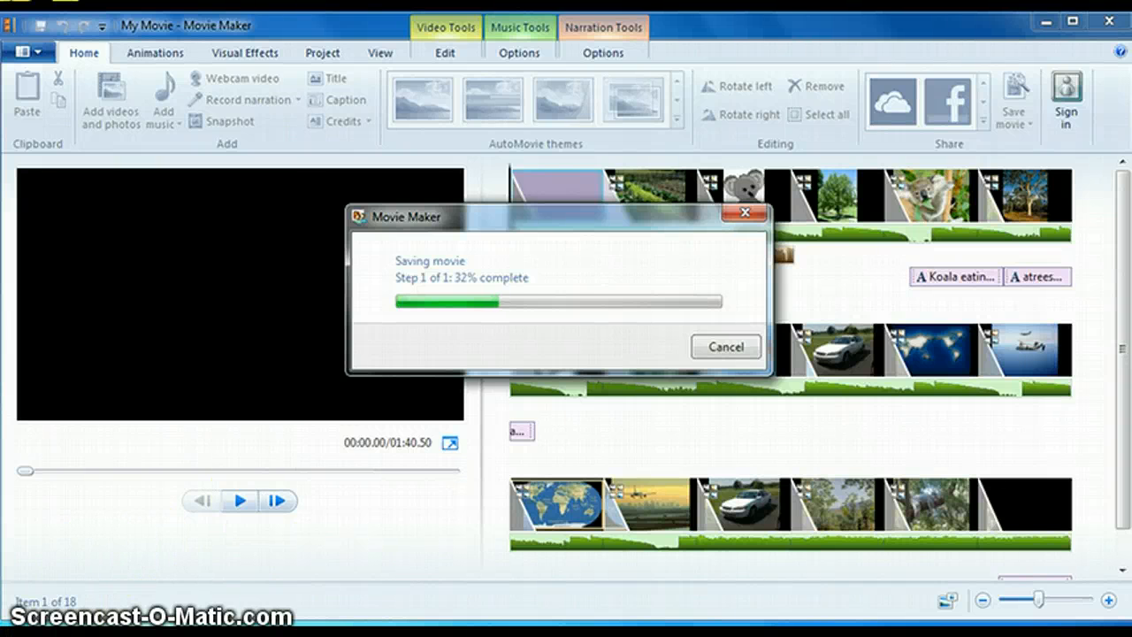